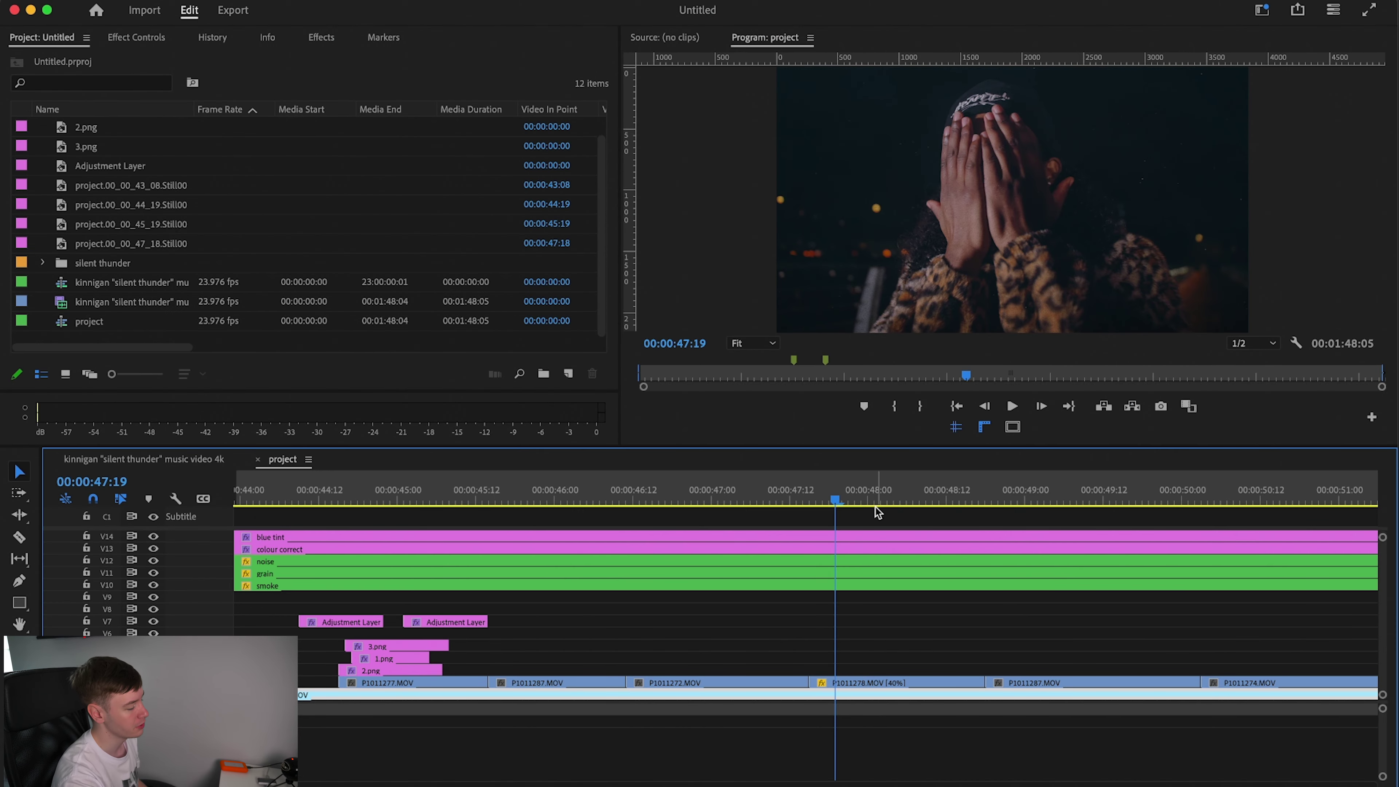
# Move the playhead to 00:00:48:07 in the project sequence and start importing media into the project
pyautogui.moveTo(878, 513); pyautogui.dragTo(915, 518)
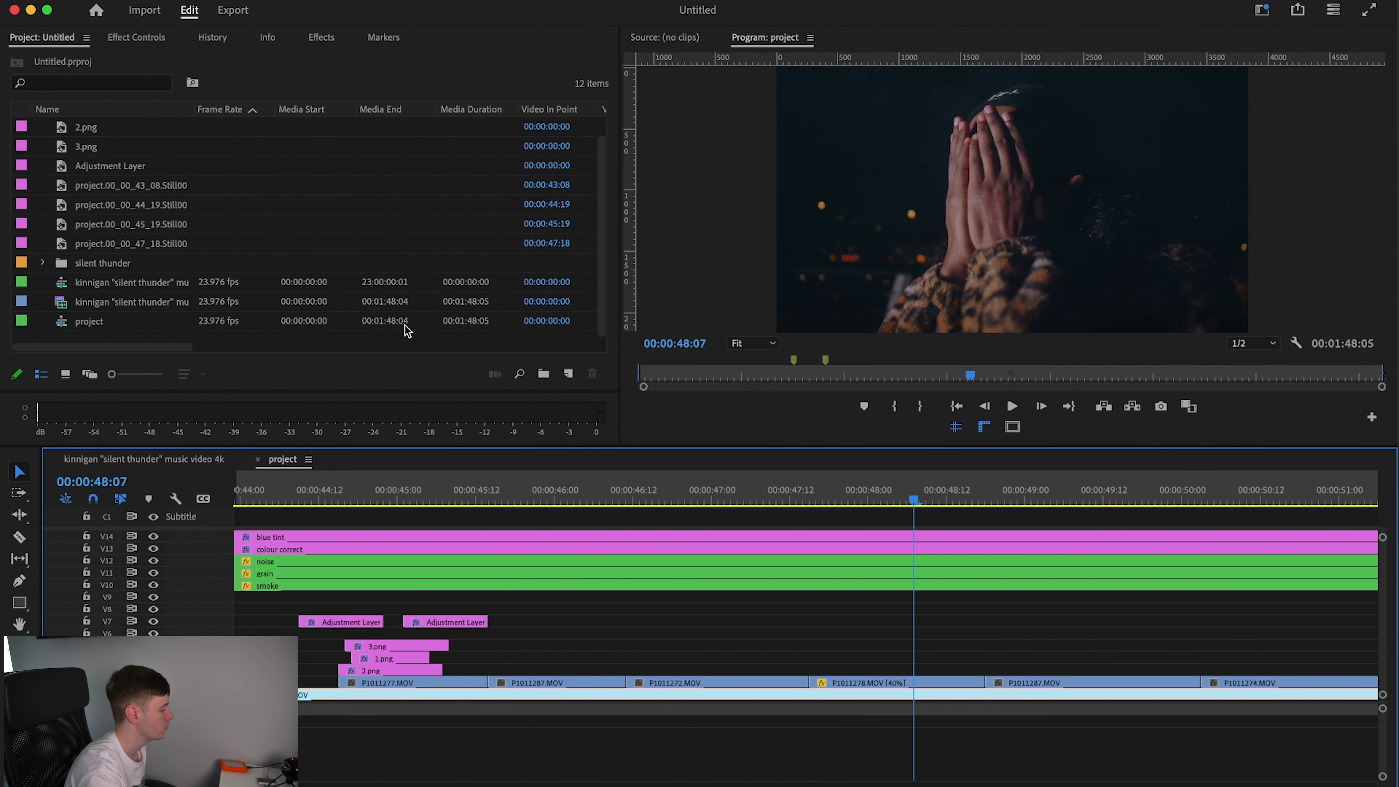
pyautogui.doubleClick(255, 340)
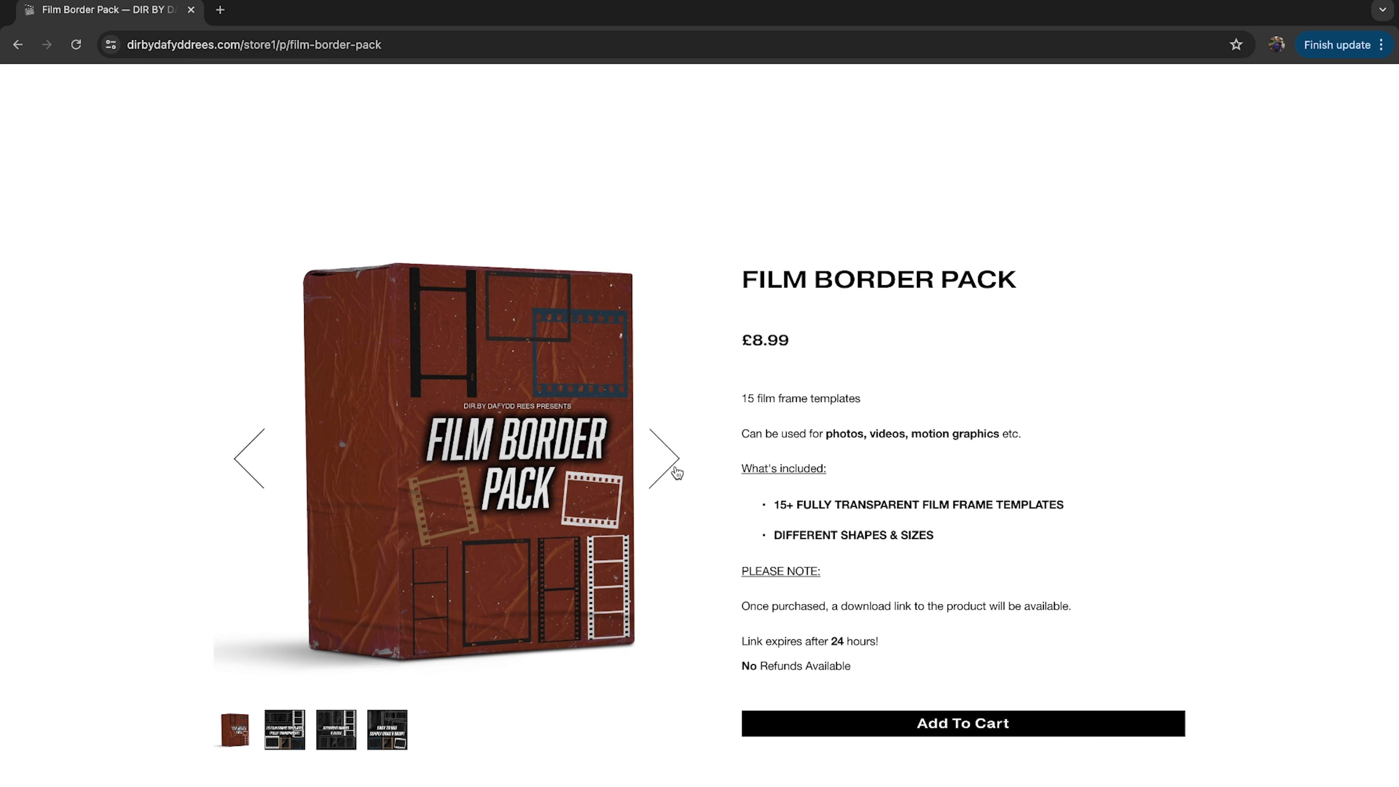
# Switch to the browser and look through the product images of the Film Border Pack
pyautogui.click(673, 464)
pyautogui.click(673, 463)
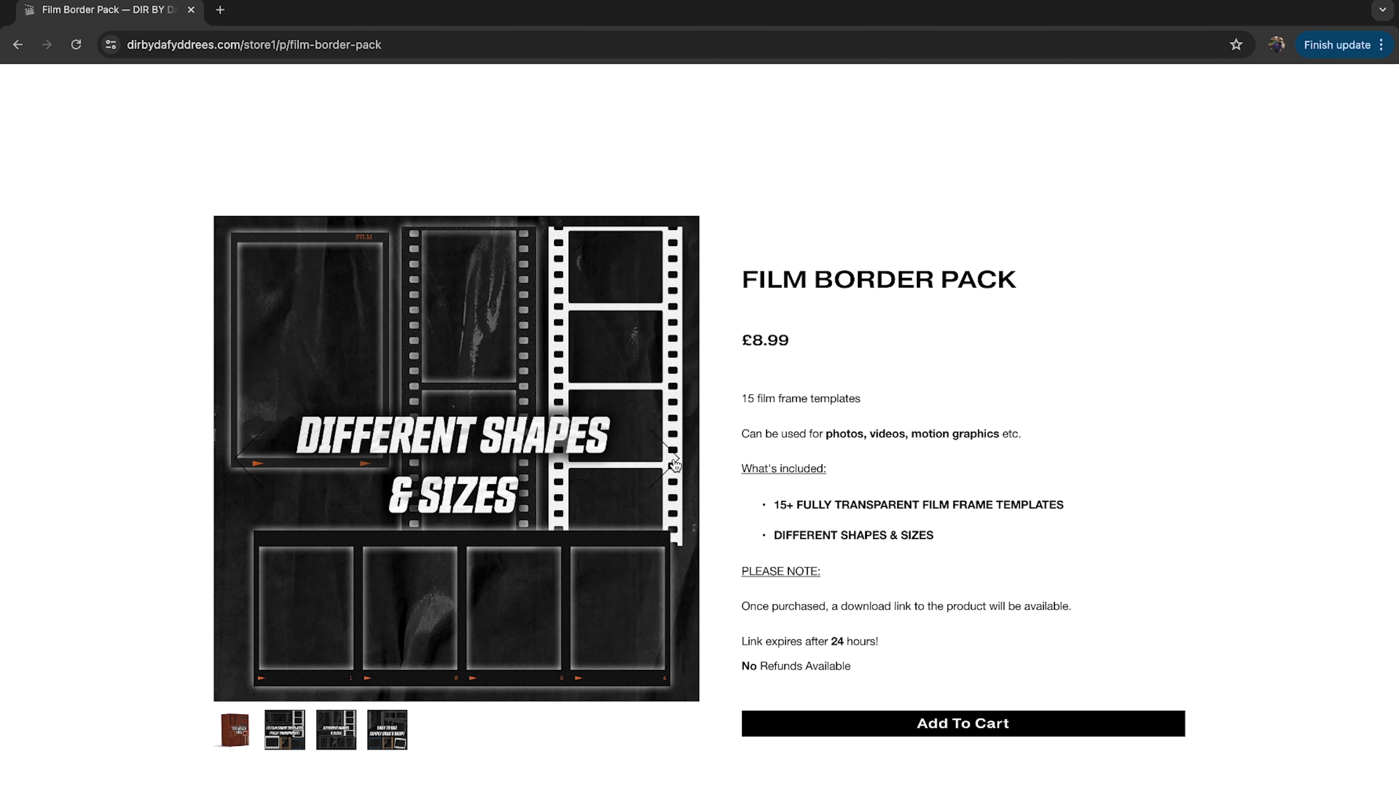
pyautogui.click(673, 464)
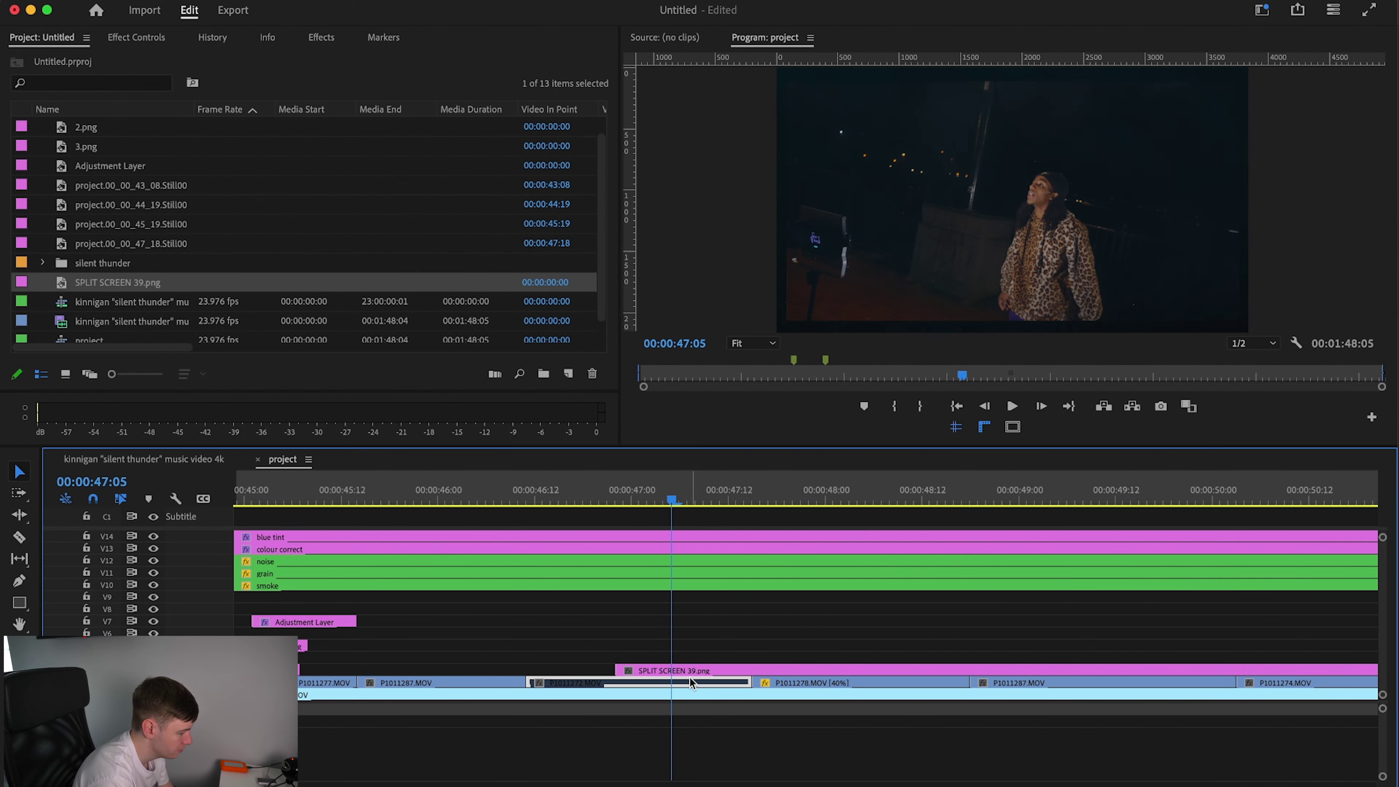
pyautogui.press('-')
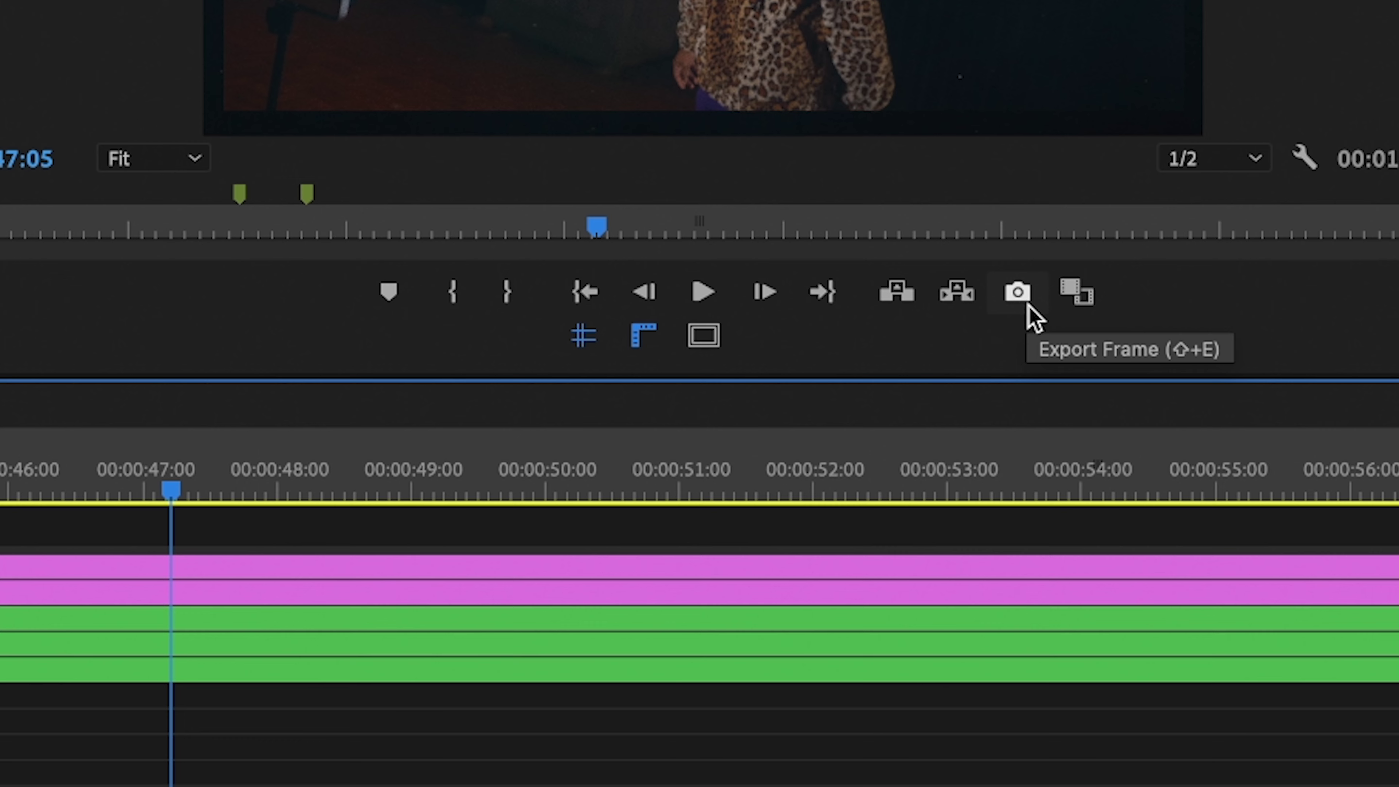
pyautogui.click(1019, 295)
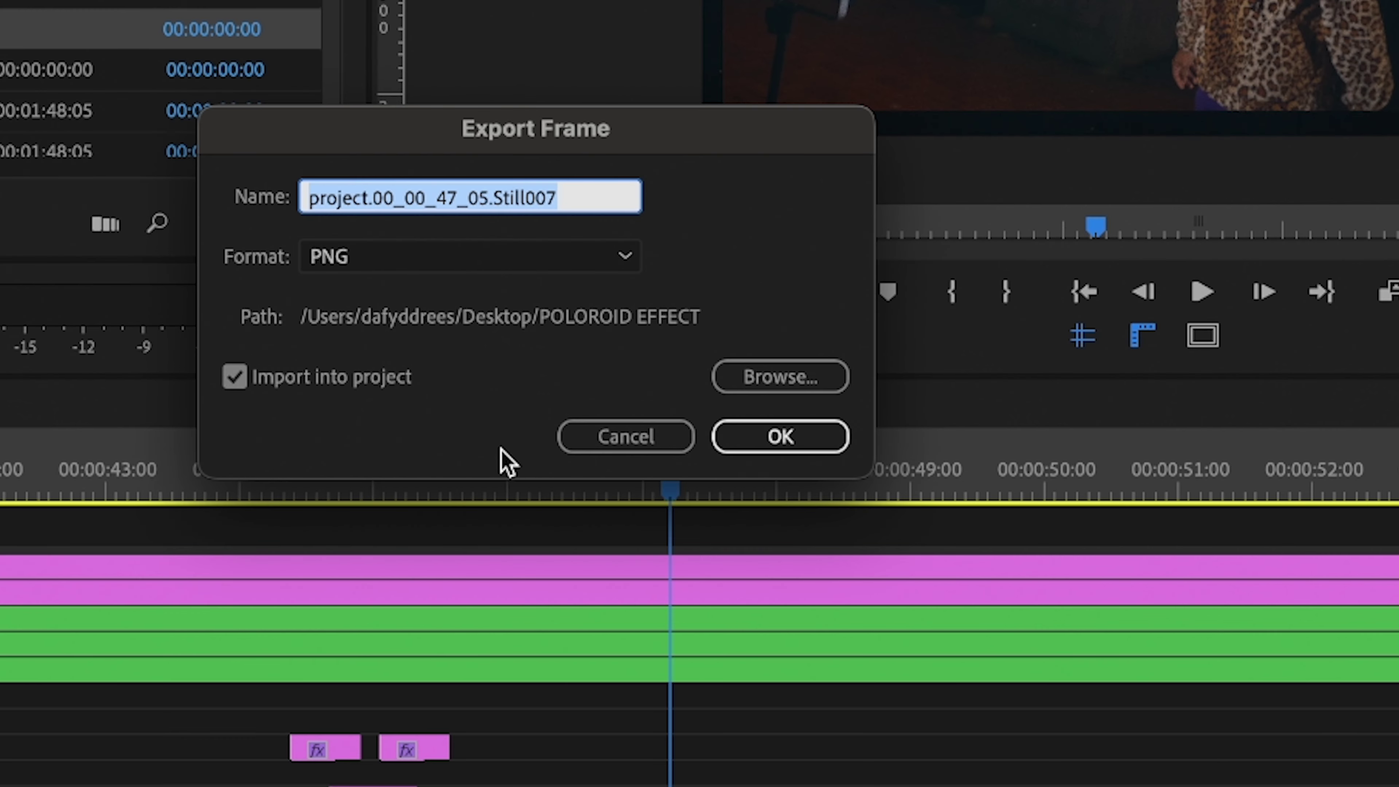
pyautogui.click(625, 436)
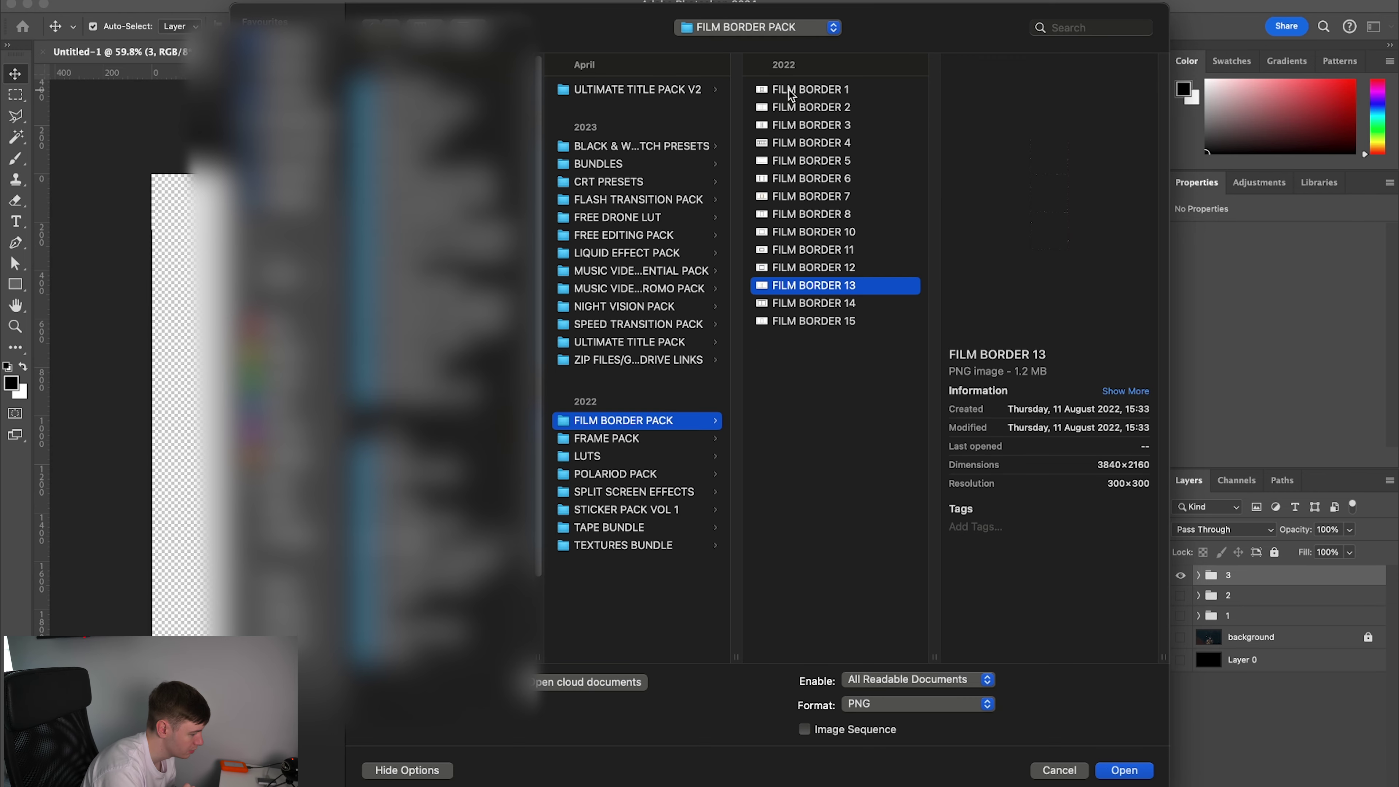
# Switch to Photoshop and open FILM BORDER 13 from the FILM BORDER PACK folder
pyautogui.doubleClick(796, 287)
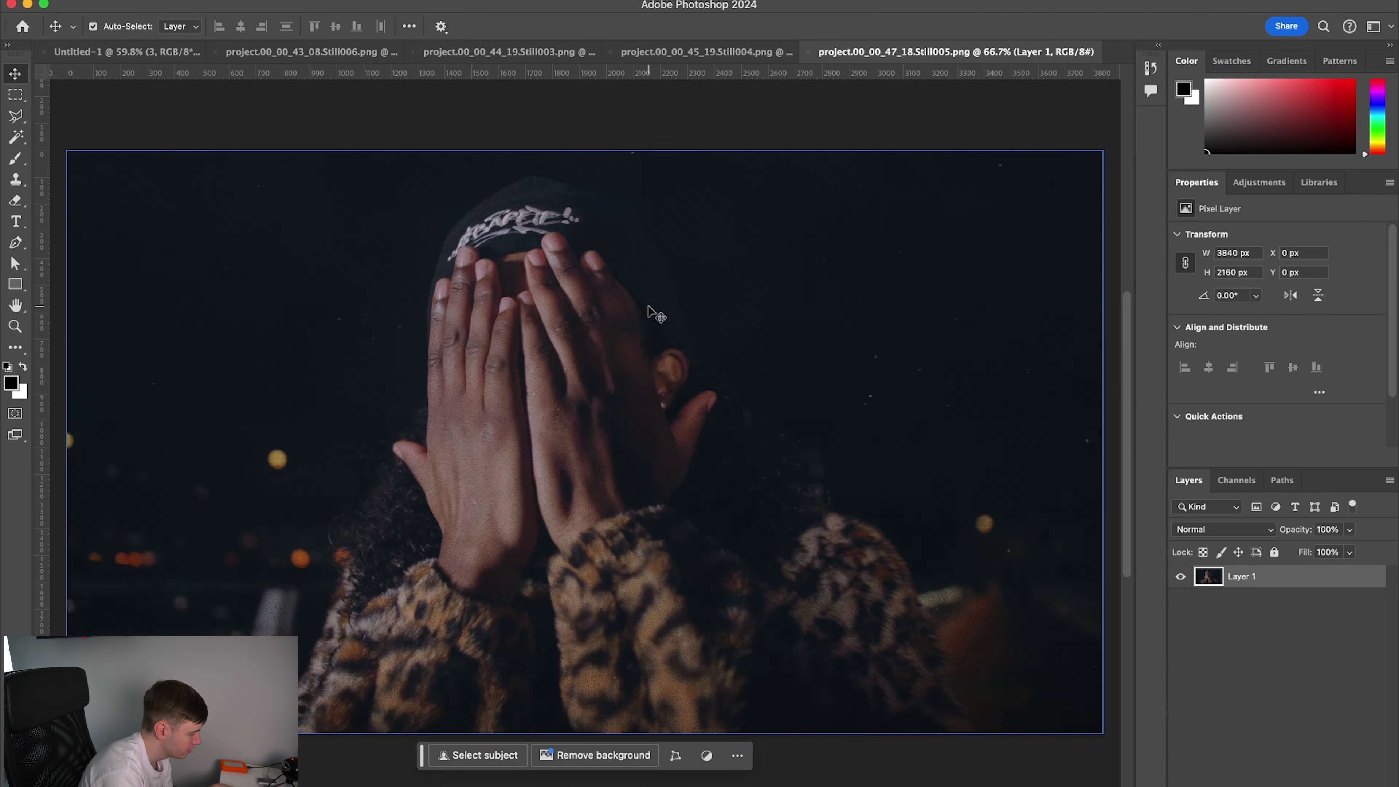
# Place the still of the covered face in the project.00_00_43_08.Still006.png document and move it below the film border layer
pyautogui.click(331, 51)
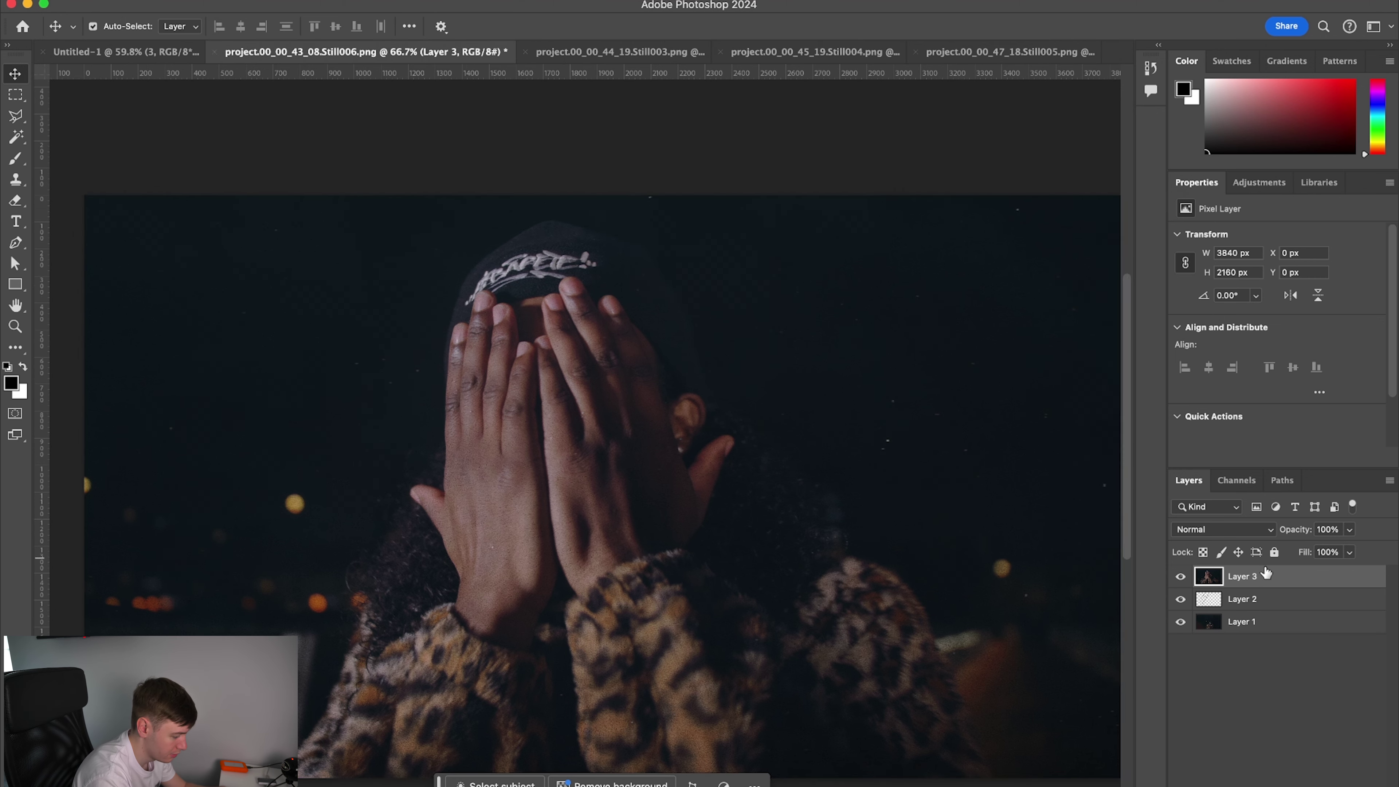
pyautogui.moveTo(1250, 576); pyautogui.dragTo(1264, 593)
pyautogui.moveTo(1264, 592); pyautogui.dragTo(1265, 609)
# Scale down and rotate the covered-face still so that it fills the lowest cell of the tilted film border
pyautogui.press('super+t')
pyautogui.moveTo(602, 195); pyautogui.dragTo(640, 549)
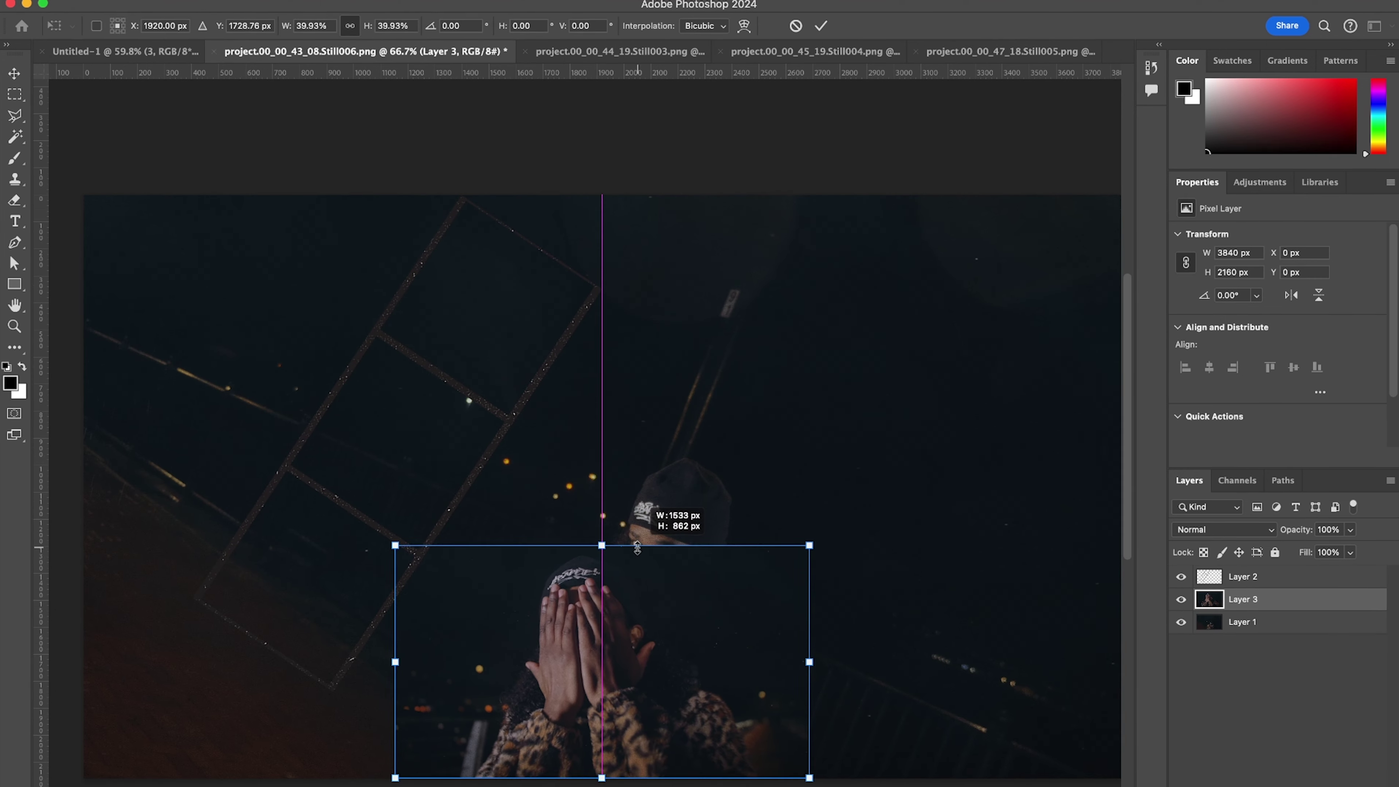
pyautogui.moveTo(658, 628); pyautogui.dragTo(384, 509)
pyautogui.moveTo(341, 417); pyautogui.dragTo(252, 498)
pyautogui.moveTo(410, 625); pyautogui.dragTo(325, 593)
pyautogui.moveTo(233, 535); pyautogui.dragTo(223, 530)
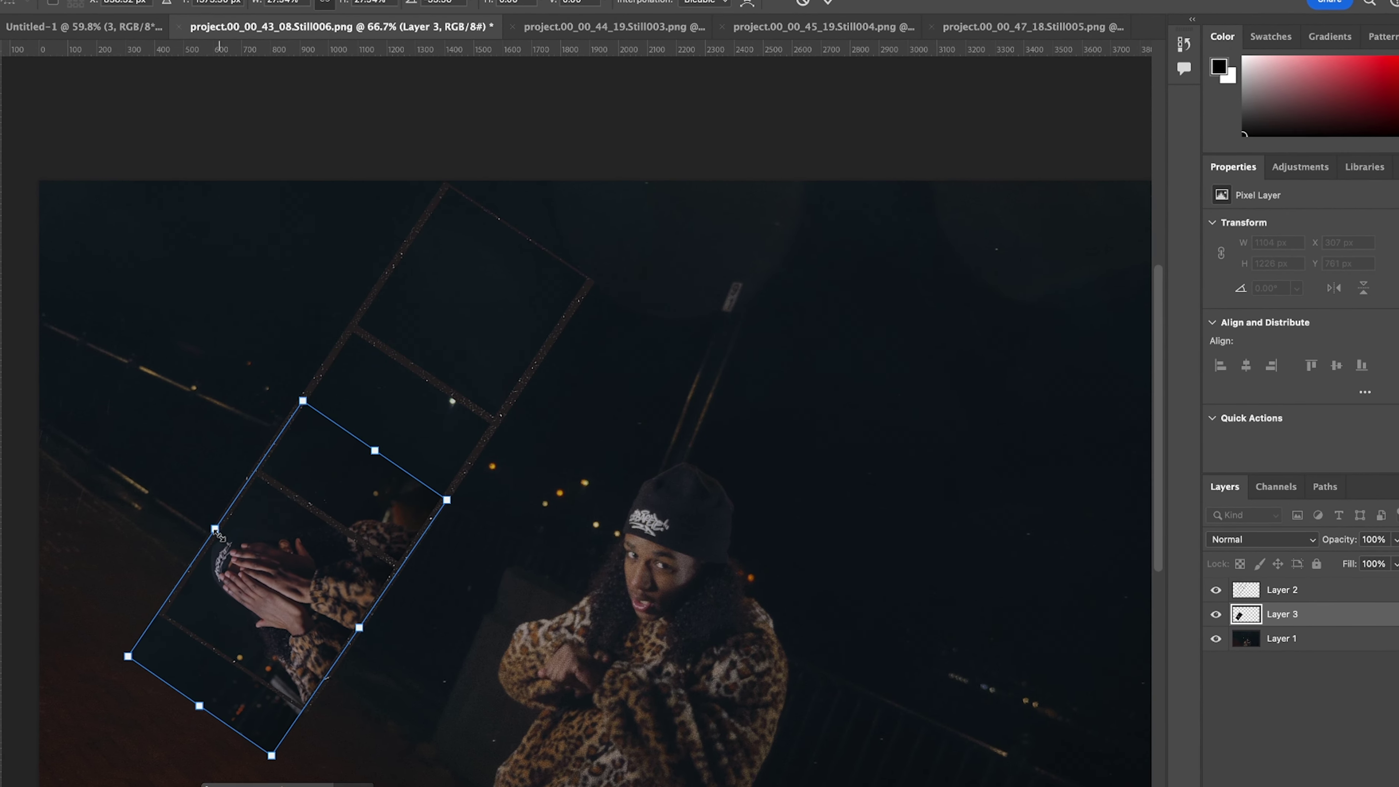
pyautogui.press('Return')
# Outline the lowest film cell with the Polygonal Lasso and mask Layer 3 to that outline
pyautogui.scroll(4, 223, 530)
pyautogui.scroll(-4, 321, 543)
pyautogui.hscroll(-2, 321, 541)
pyautogui.press('l')
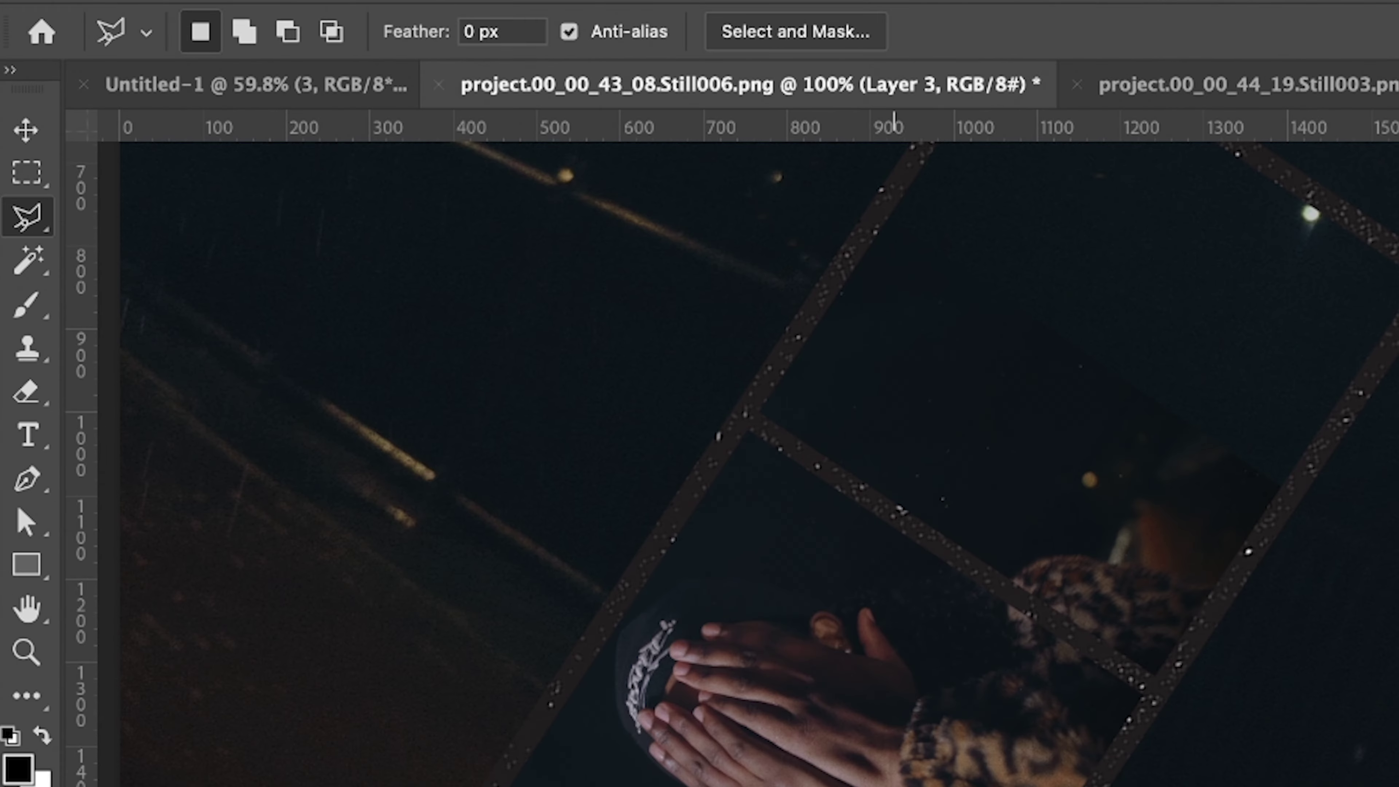
pyautogui.click(1157, 694)
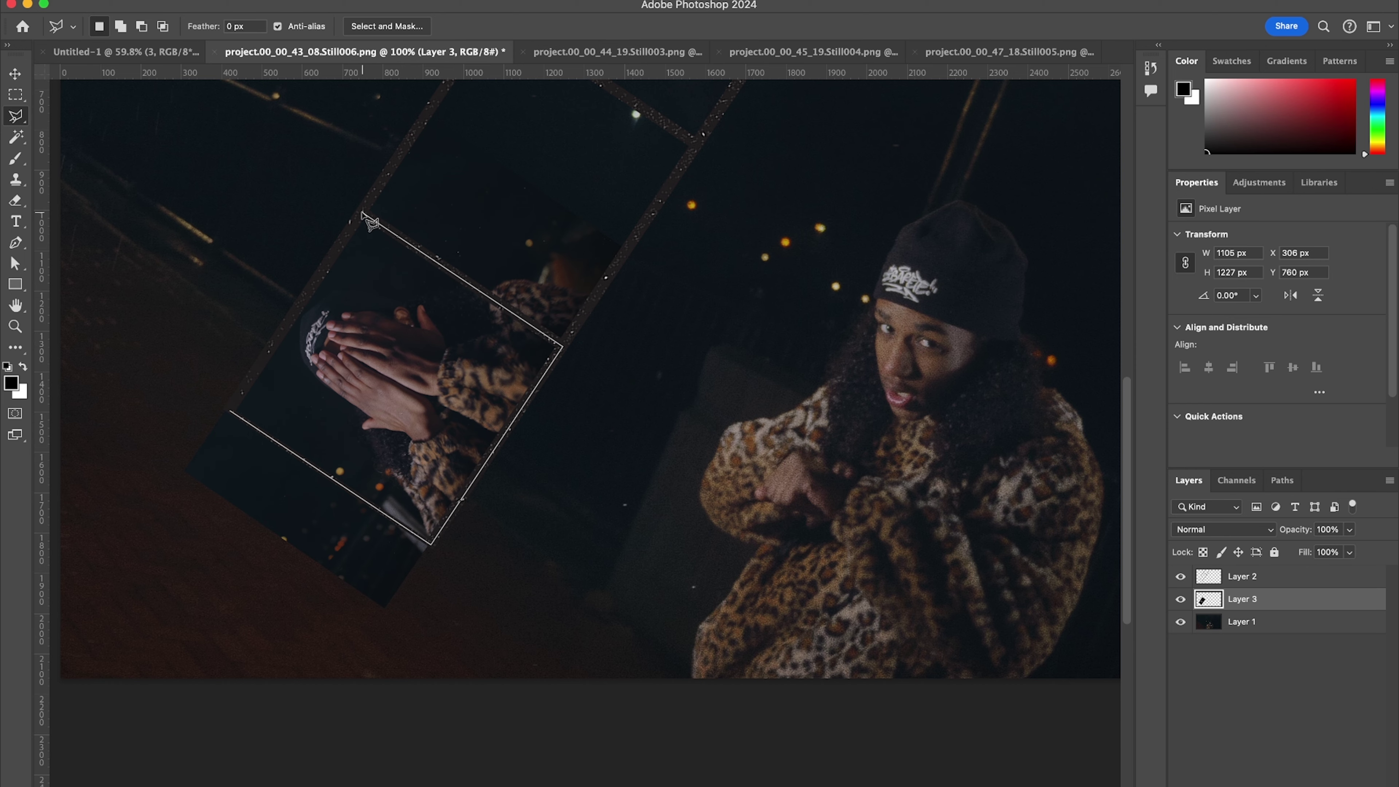
pyautogui.click(229, 411)
pyautogui.click(412, 567)
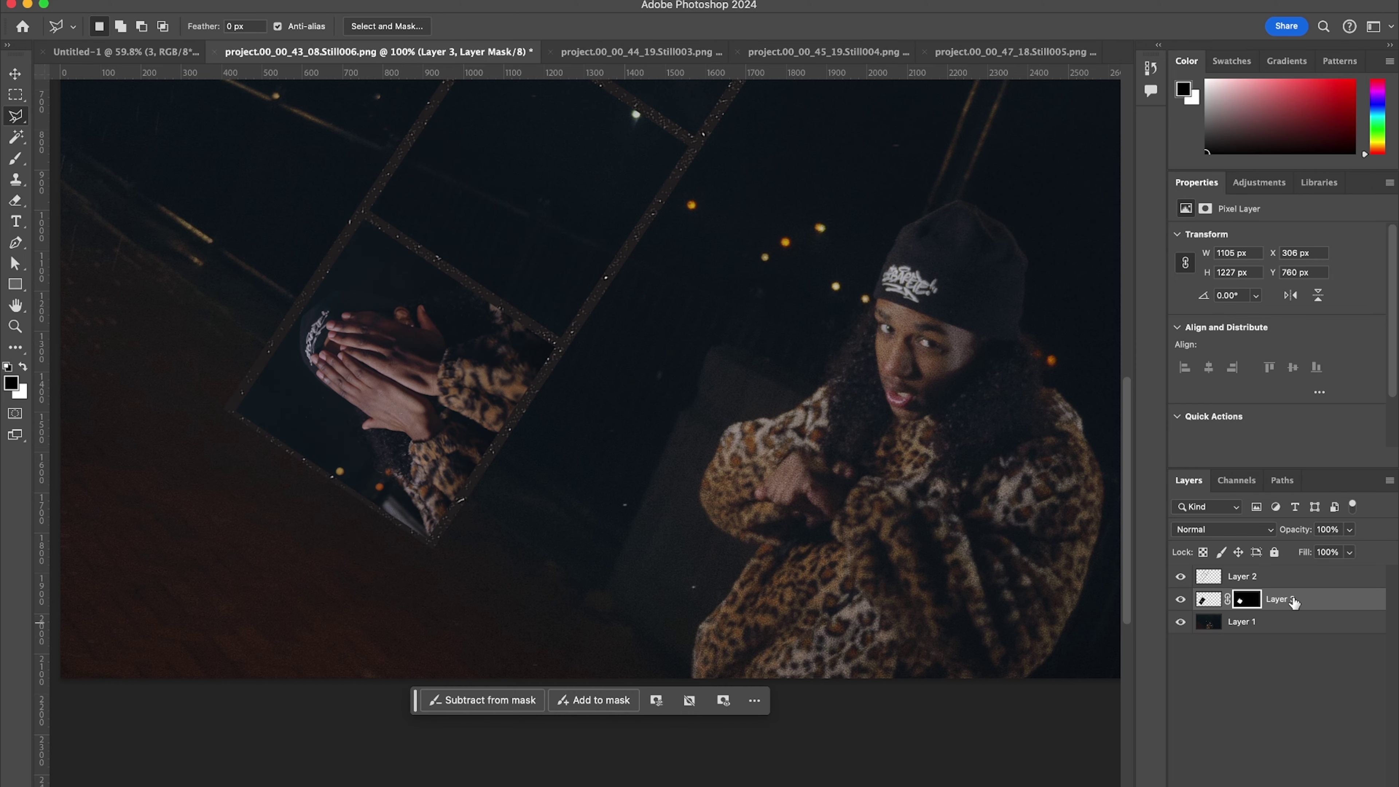
# Convert the masked Layer 3 to a smart object
pyautogui.rightClick(1294, 602)
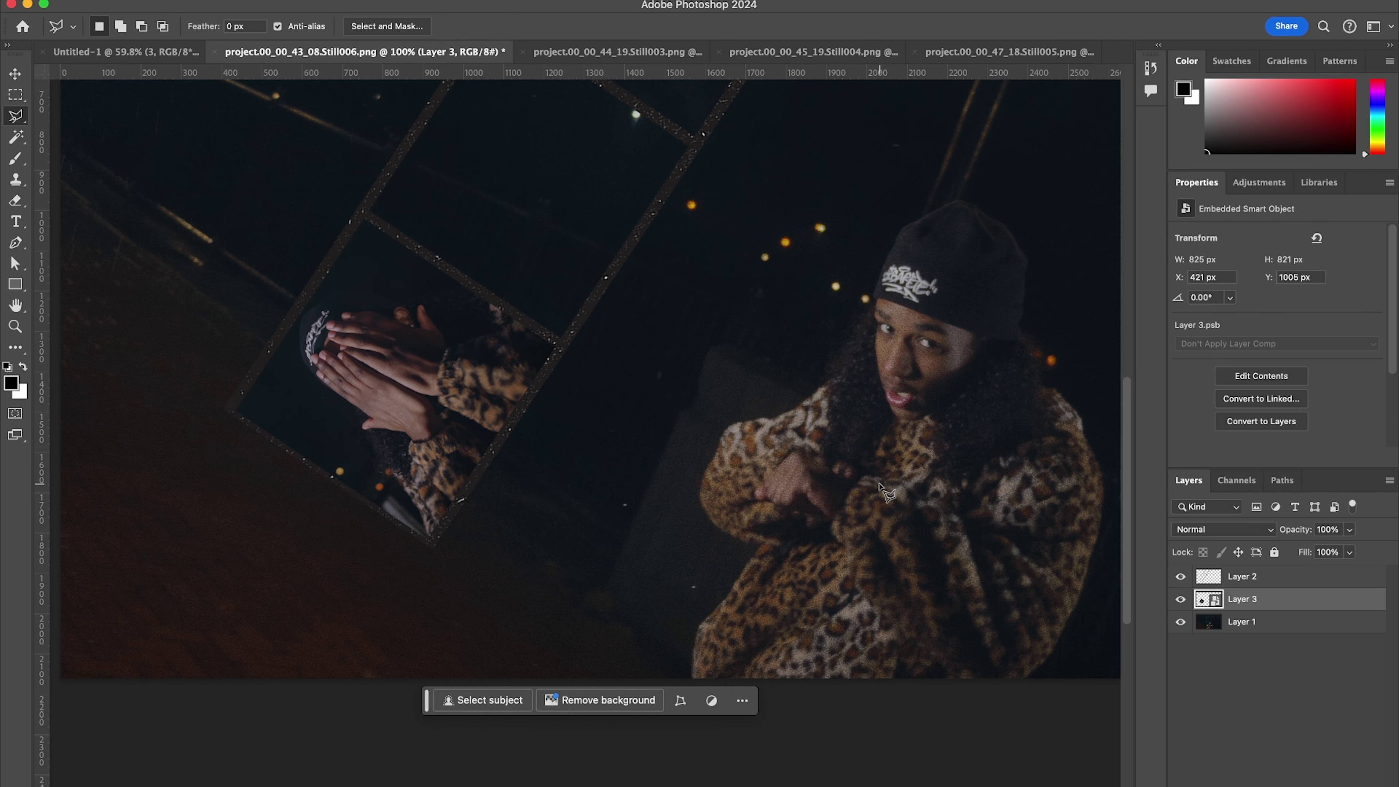
pyautogui.press('v')
pyautogui.scroll(-5, 693, 412)
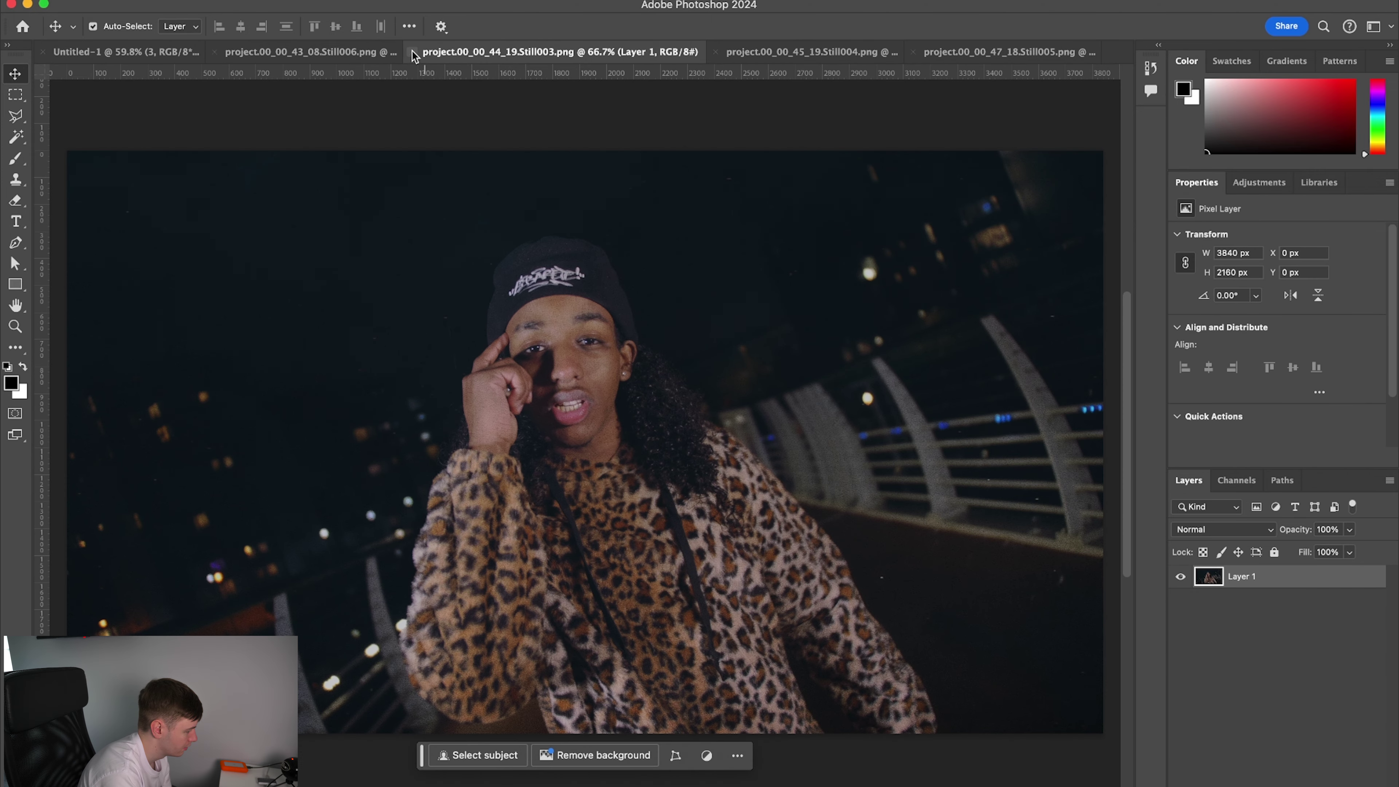
# Paste the 00_00_44_19 still into the composition, scaled to about 30% and rotated about -58° over the middle film cell
pyautogui.click(412, 52)
pyautogui.press('super+v')
pyautogui.press('super+t')
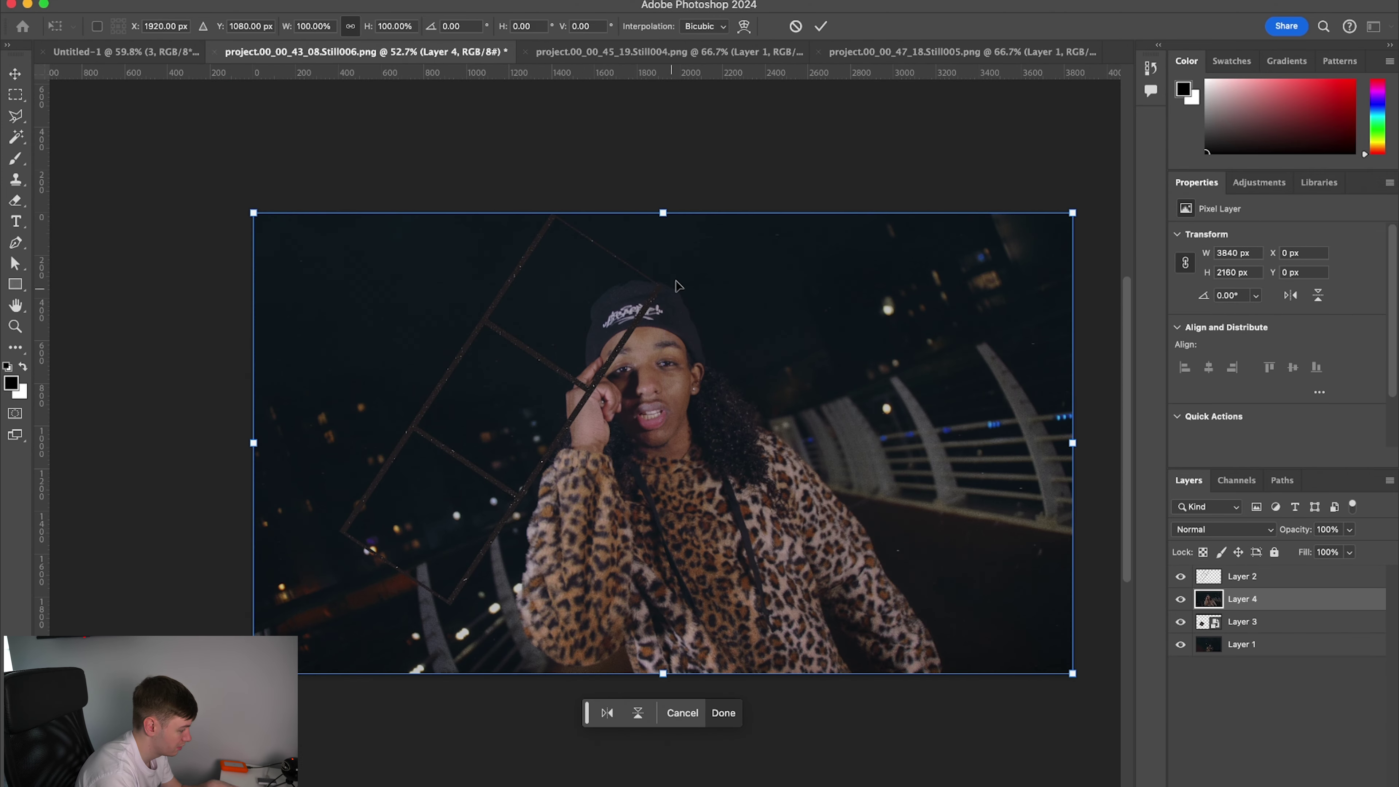
pyautogui.moveTo(659, 205); pyautogui.dragTo(660, 208)
pyautogui.moveTo(555, 438); pyautogui.dragTo(532, 424)
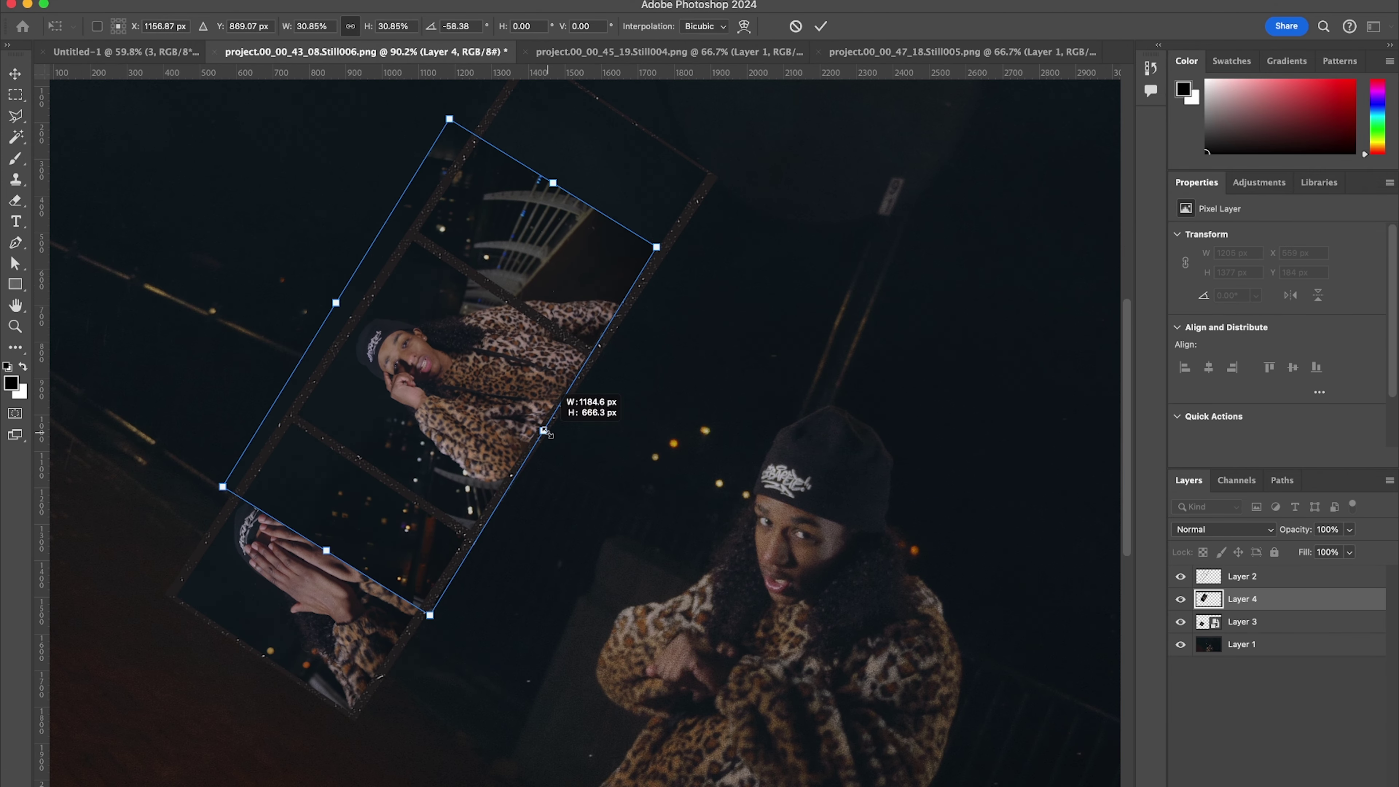
pyautogui.moveTo(457, 371); pyautogui.dragTo(443, 406)
pyautogui.press('Return')
# Outline the middle film cell with the Polygonal Lasso and mask Layer 4 to that outline
pyautogui.click(14, 118)
pyautogui.click(415, 235)
pyautogui.click(592, 353)
pyautogui.click(475, 537)
pyautogui.click(291, 417)
pyautogui.click(414, 235)
pyautogui.scroll(5, 468, 290)
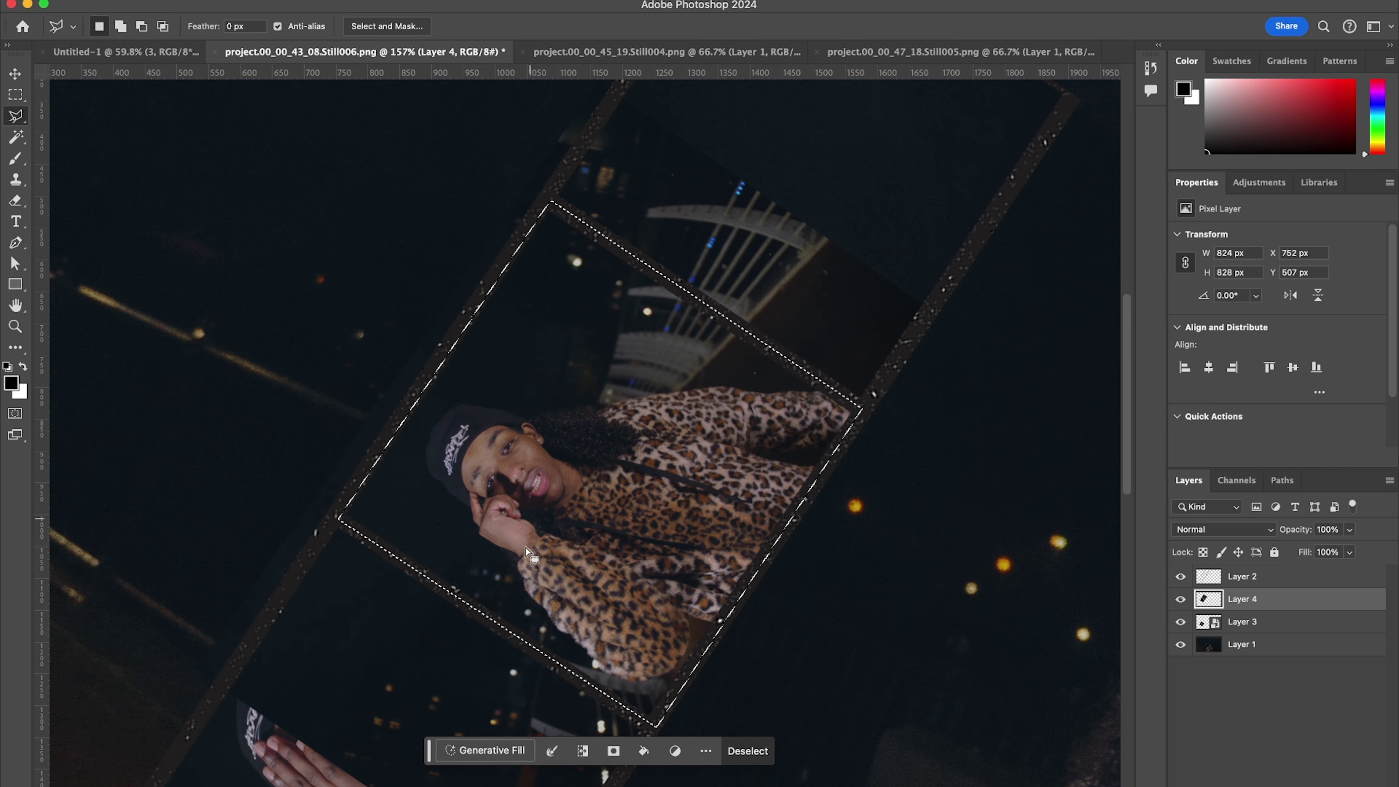
pyautogui.click(613, 751)
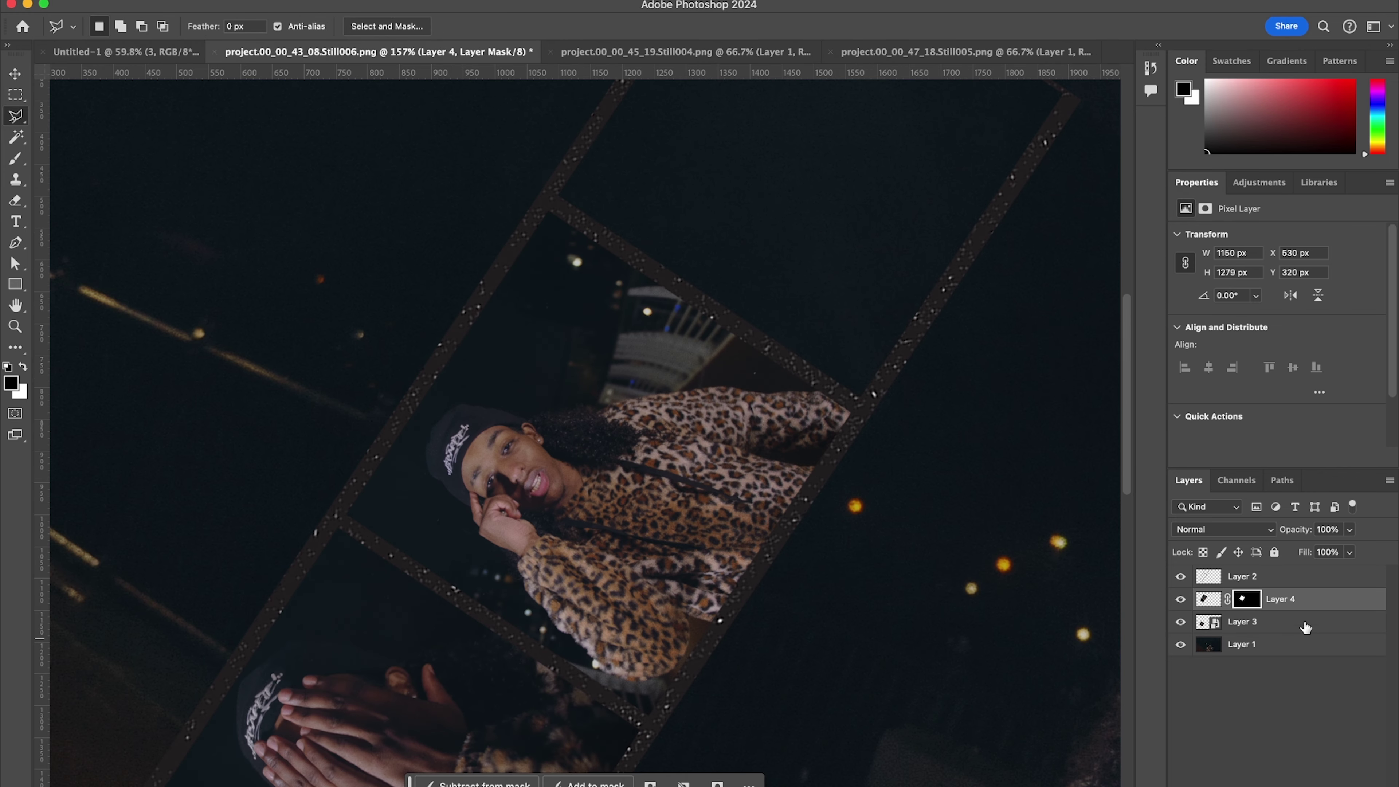
# Convert the masked Layer 4 to a smart object
pyautogui.rightClick(1297, 604)
pyautogui.click(1239, 698)
pyautogui.scroll(-3, 785, 504)
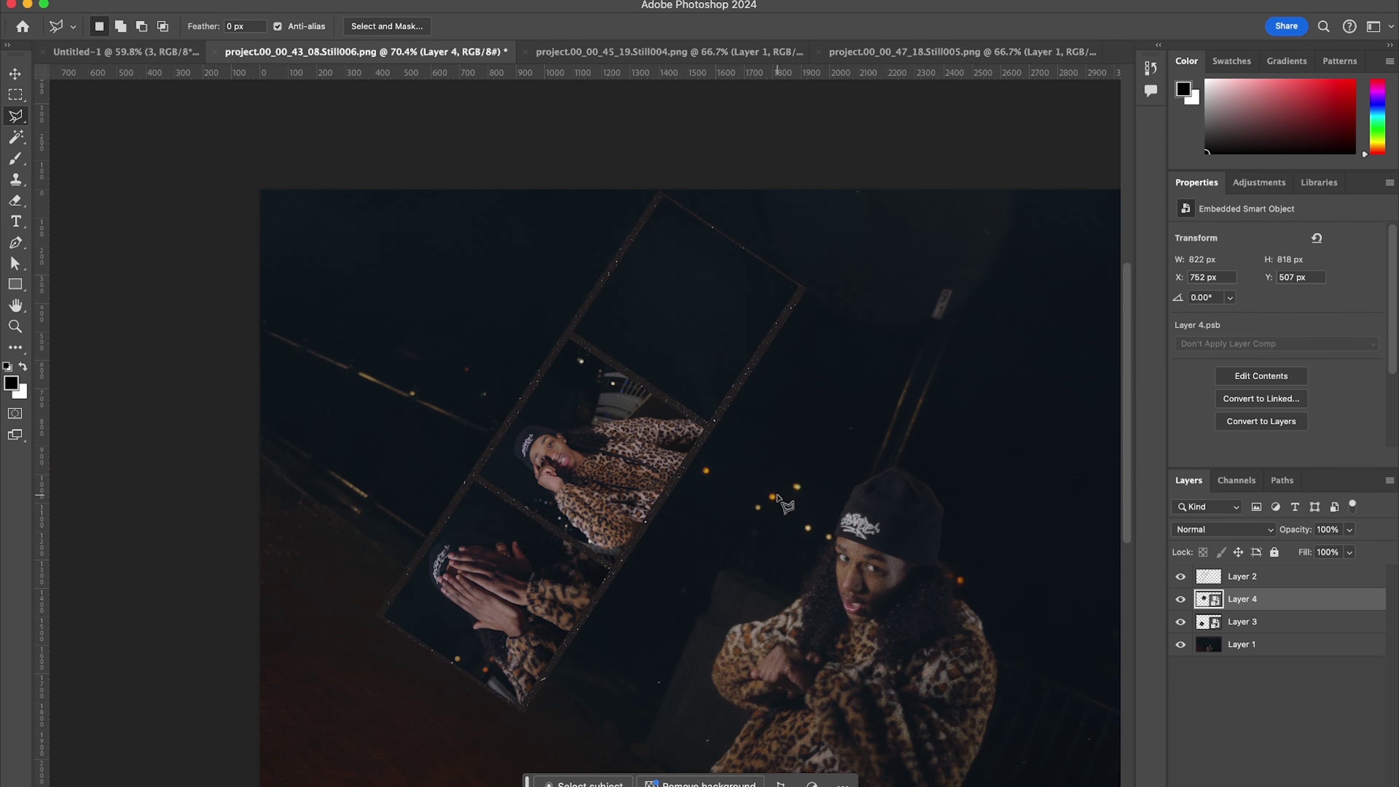
# Paste the 00_00_45_19 still into the composition, scaled to about 54% and rotated about -50° over the uppermost film cell
pyautogui.click(548, 51)
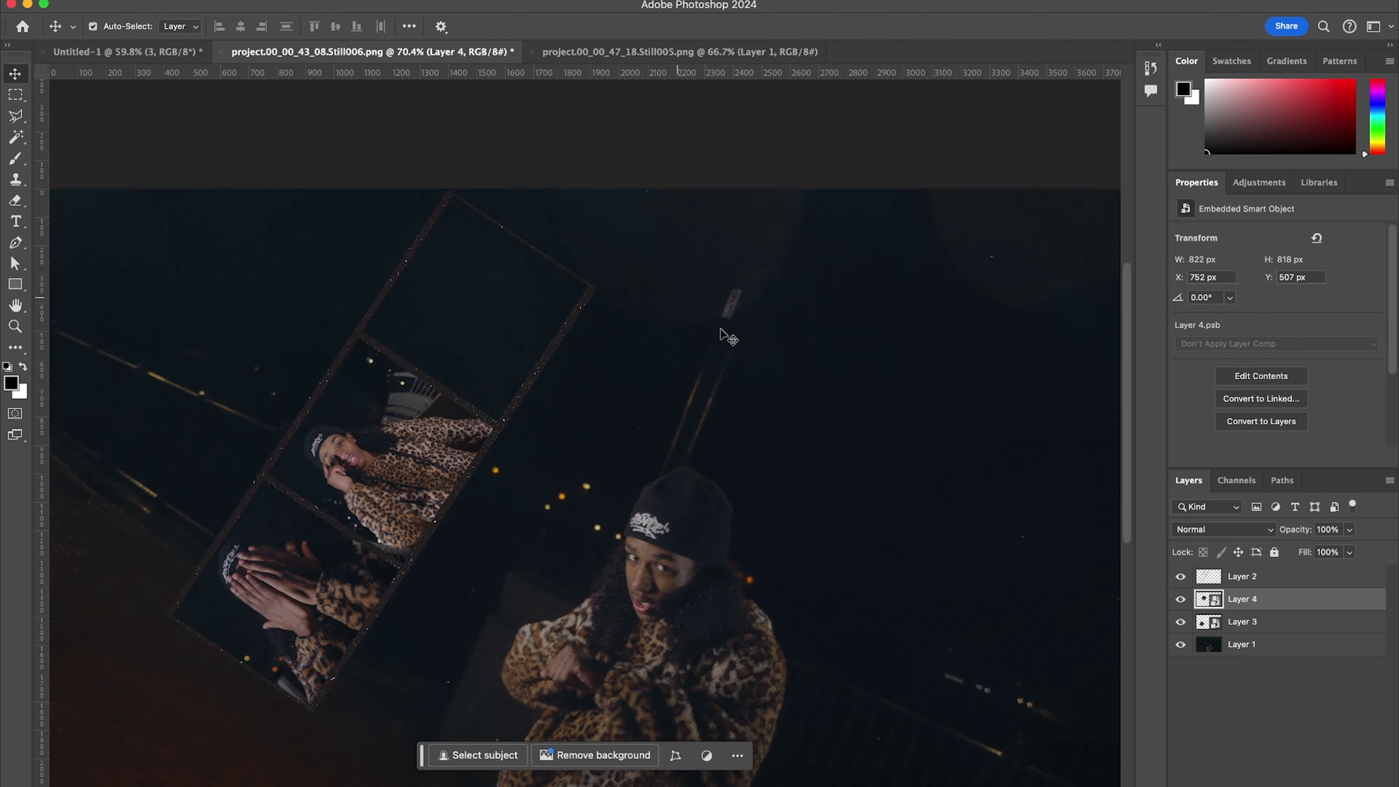
pyautogui.hotkey('ctrl', 't')
pyautogui.moveTo(790, 411); pyautogui.dragTo(289, 566)
pyautogui.moveTo(289, 566); pyautogui.dragTo(952, 296)
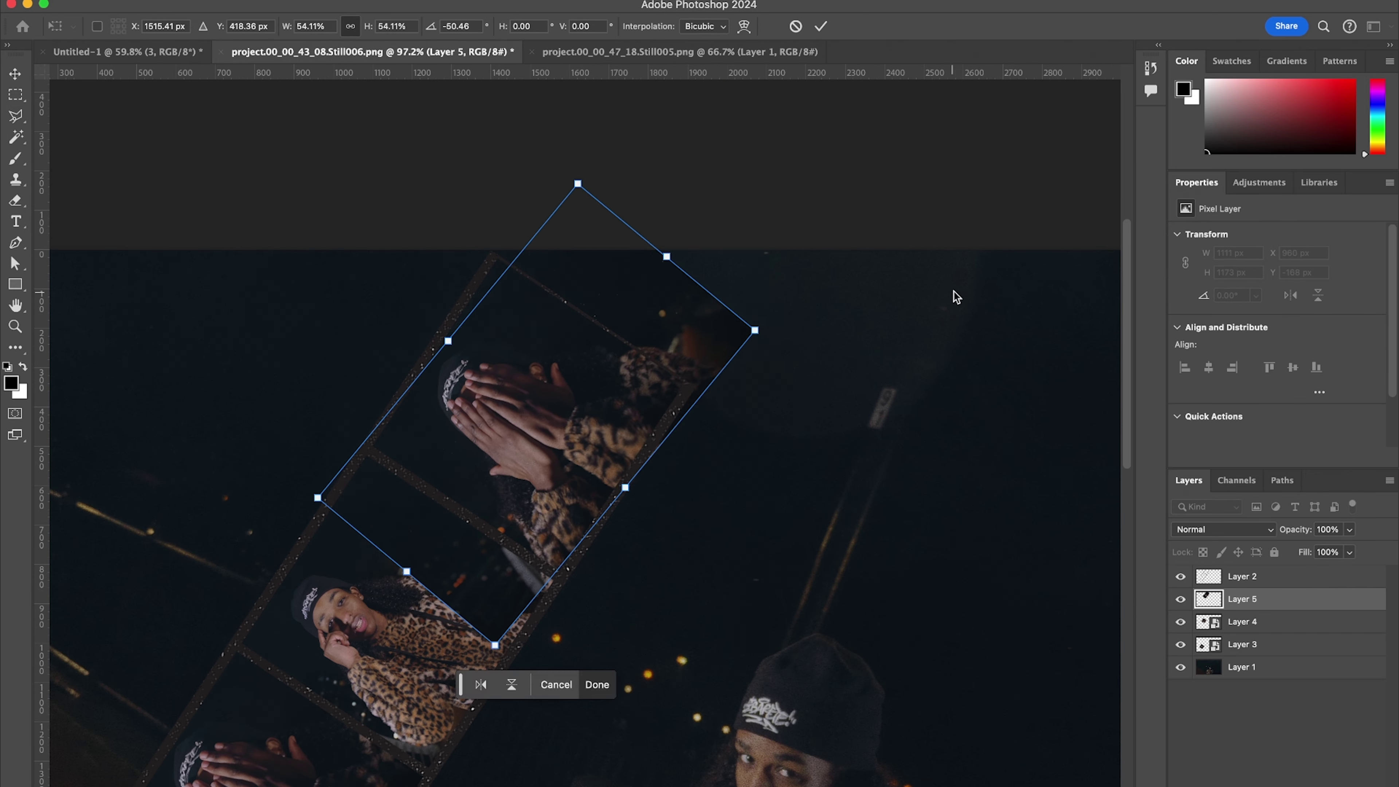
pyautogui.press('Return')
# Outline the uppermost film cell with the Polygonal Lasso and remove the parts of Layer 5 outside it
pyautogui.press('l')
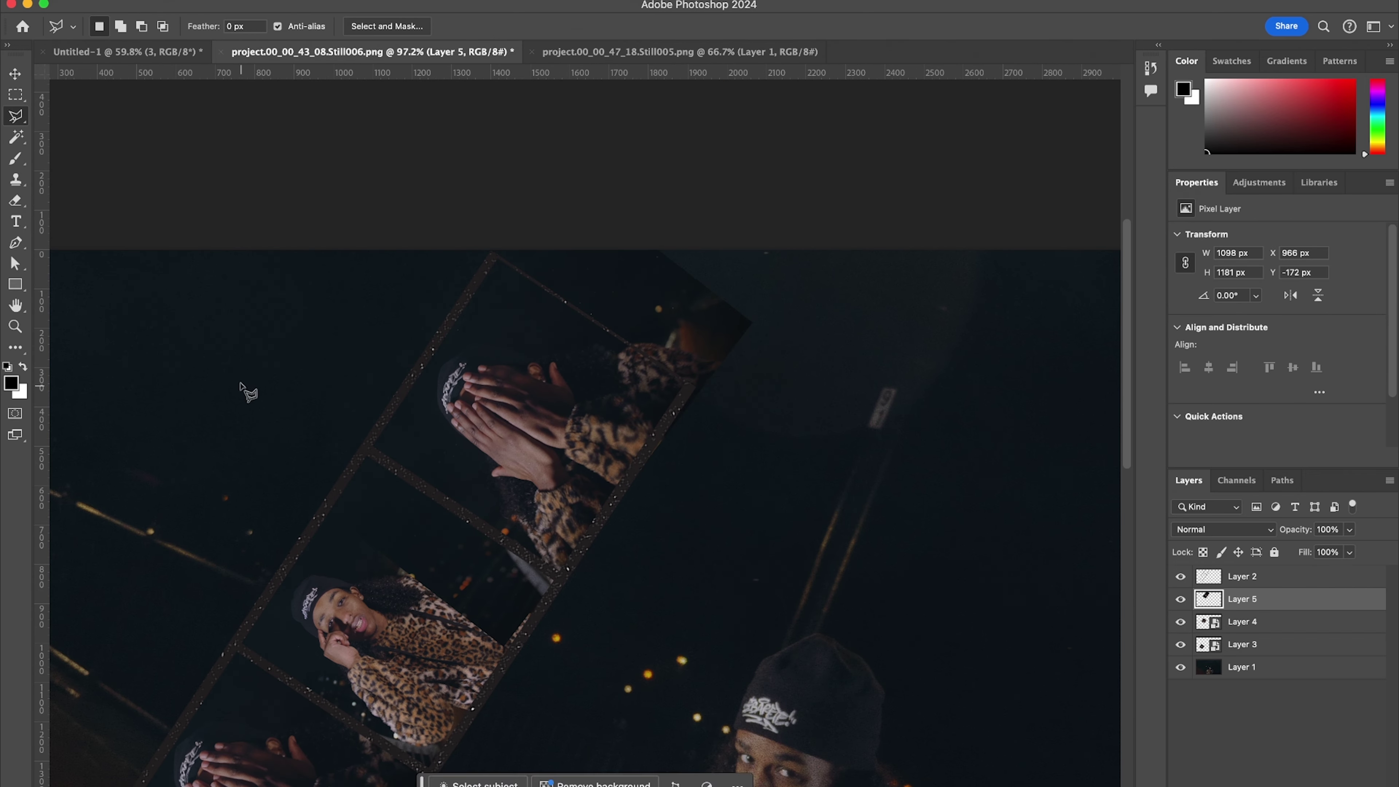
pyautogui.click(366, 453)
pyautogui.click(559, 577)
pyautogui.click(690, 387)
pyautogui.scroll(5, 494, 255)
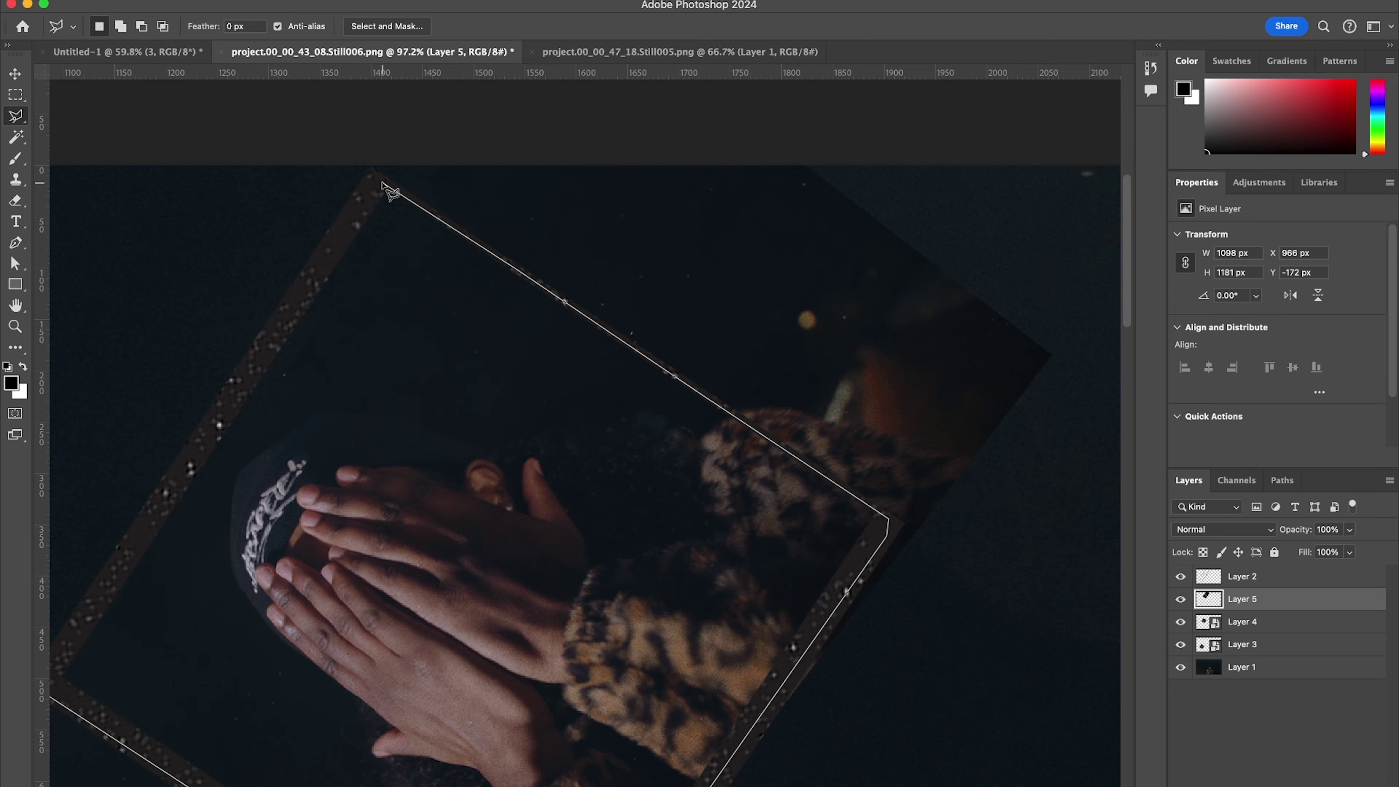
pyautogui.click(387, 191)
pyautogui.click(69, 684)
pyautogui.press('super+shift+i')
pyautogui.press('Delete')
# Convert the cropped Layer 5 to a smart object and fit the whole composition in view
pyautogui.rightClick(1305, 601)
pyautogui.click(1244, 699)
pyautogui.press('super+0')
pyautogui.press('v')
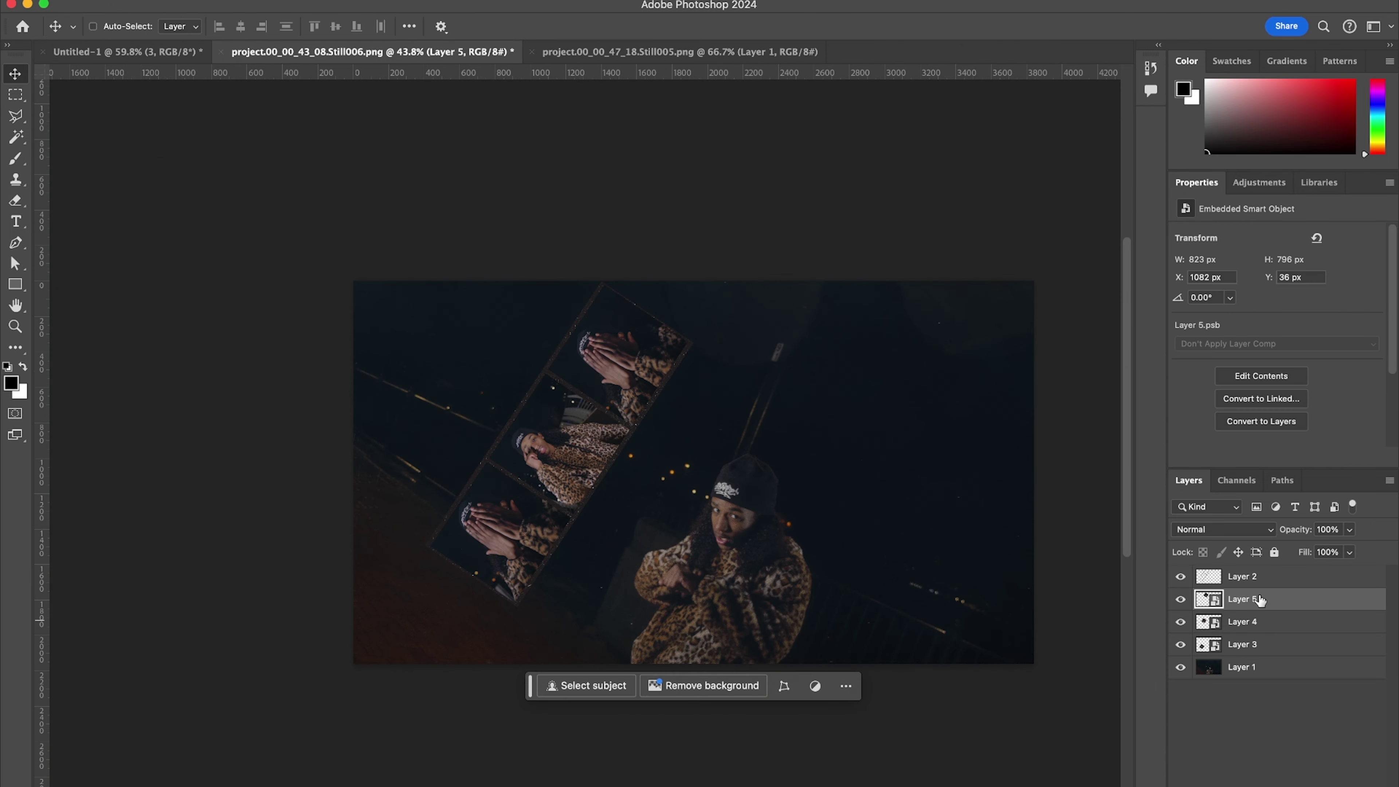
# Group Layers 2 to 5 and rotate the filled film strip by about 33.4° beside the subject
pyautogui.keyDown('shift'); pyautogui.click(1246, 576); pyautogui.keyUp('shift')
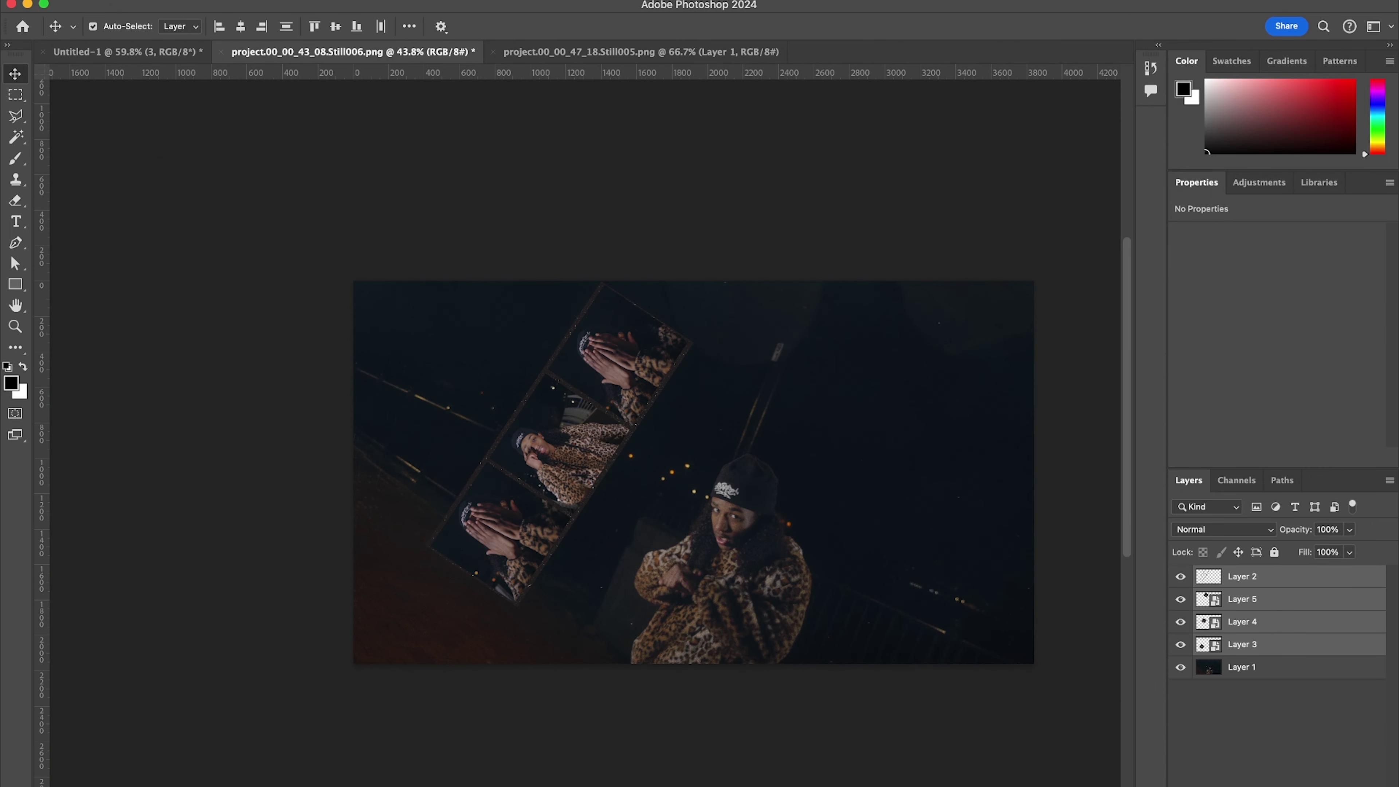
pyautogui.press('super+g')
pyautogui.press('super+t')
pyautogui.moveTo(771, 415); pyautogui.dragTo(747, 497)
pyautogui.moveTo(637, 445)
pyautogui.mouseDown()
pyautogui.moveTo(607, 423)
pyautogui.moveTo(625, 421)
pyautogui.mouseUp()
pyautogui.scroll(5, 617, 418)
pyautogui.moveTo(913, 398); pyautogui.dragTo(913, 406)
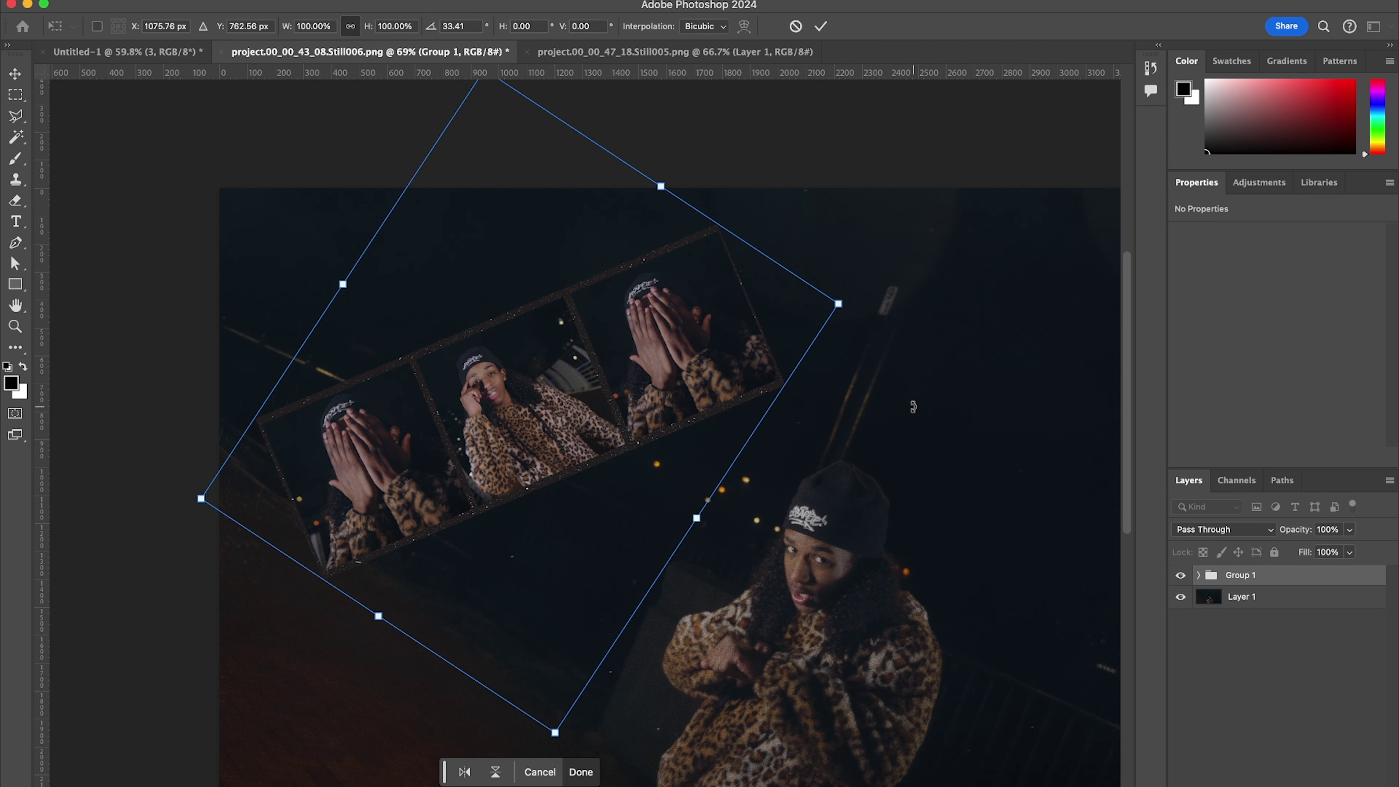
pyautogui.press('Return')
# Select Layer 5 inside Group 1 and open the Camera Raw filter for it
pyautogui.scroll(1, 912, 406)
pyautogui.click(1198, 575)
pyautogui.click(1240, 617)
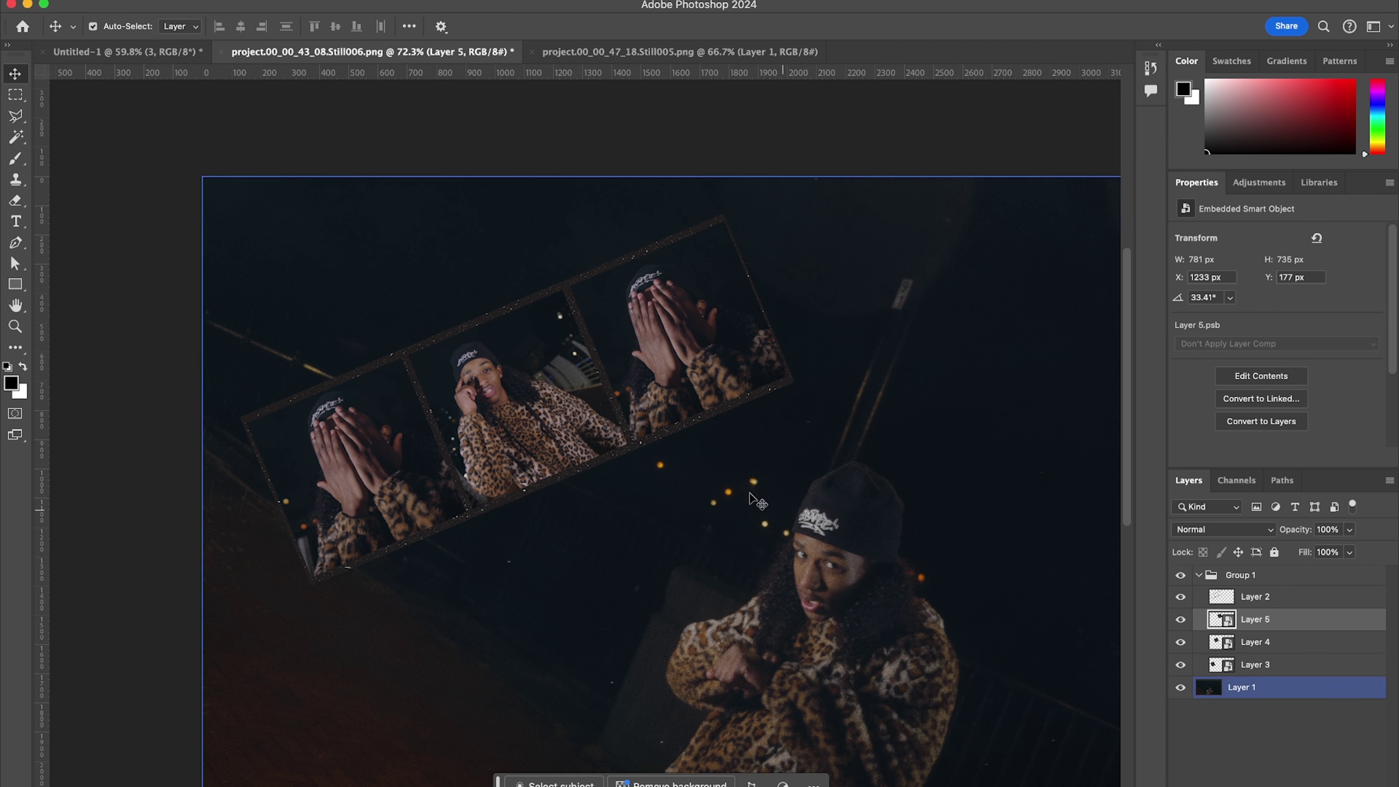
pyautogui.click(408, 1)
pyautogui.click(471, 106)
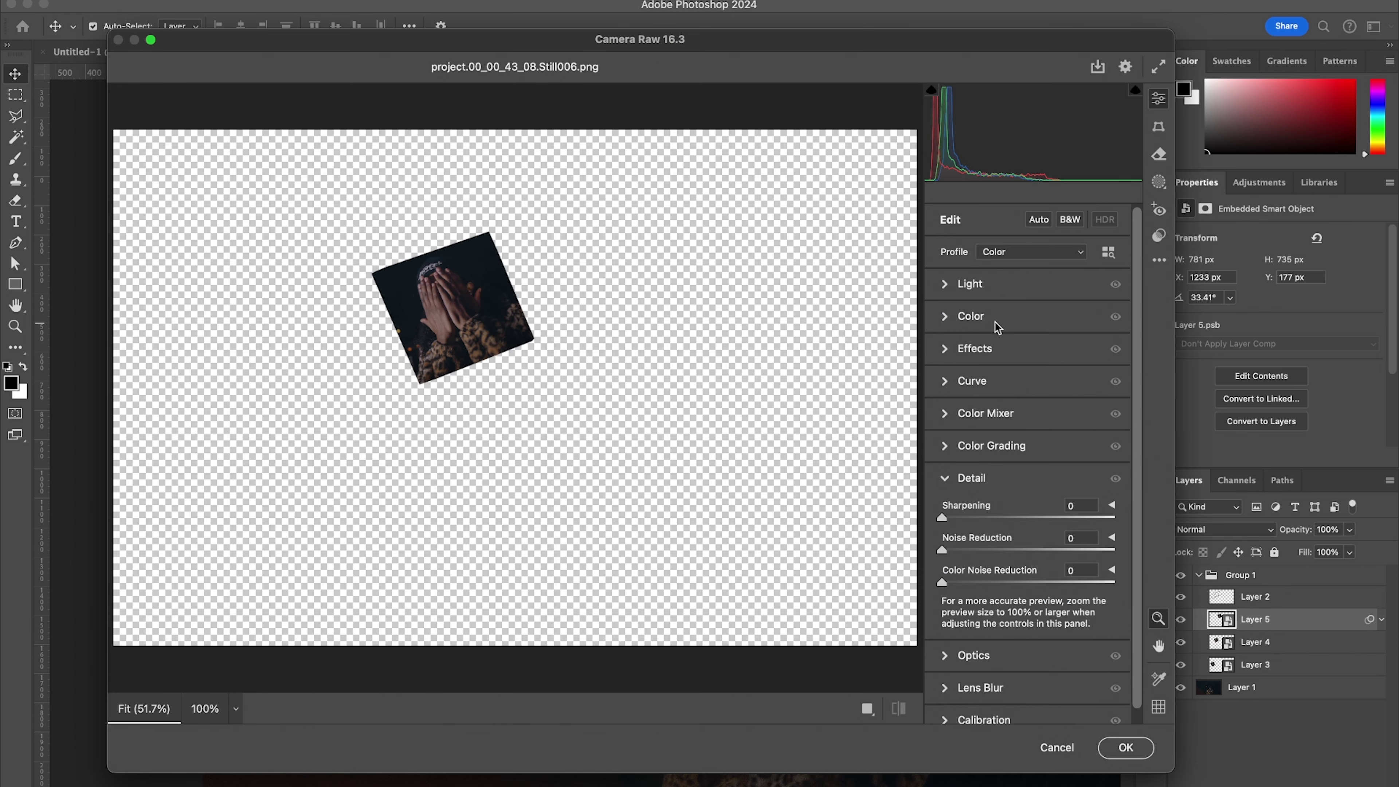
# Desaturate the Layer 5 photo to black and white with the Camera Raw color adjustments
pyautogui.click(1000, 292)
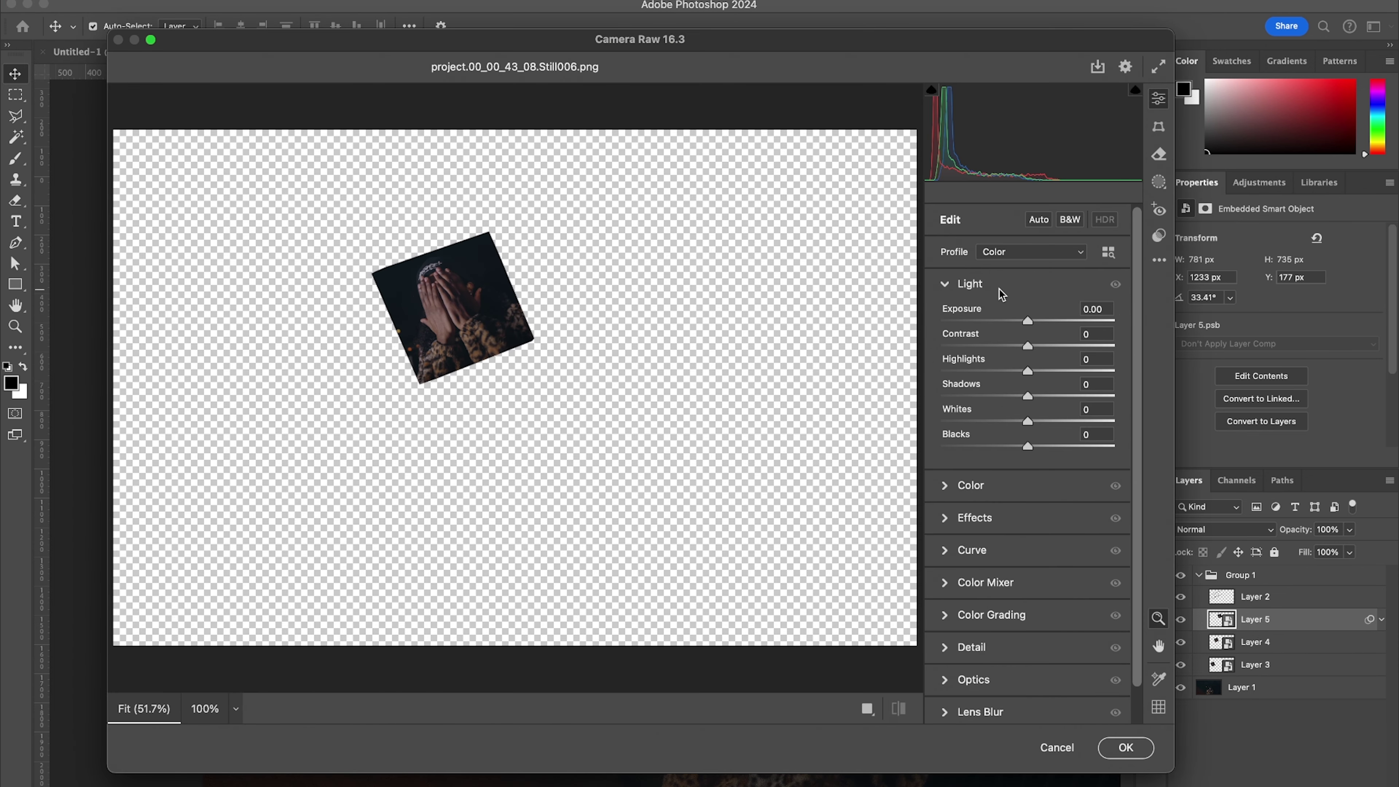
pyautogui.click(997, 290)
pyautogui.click(989, 318)
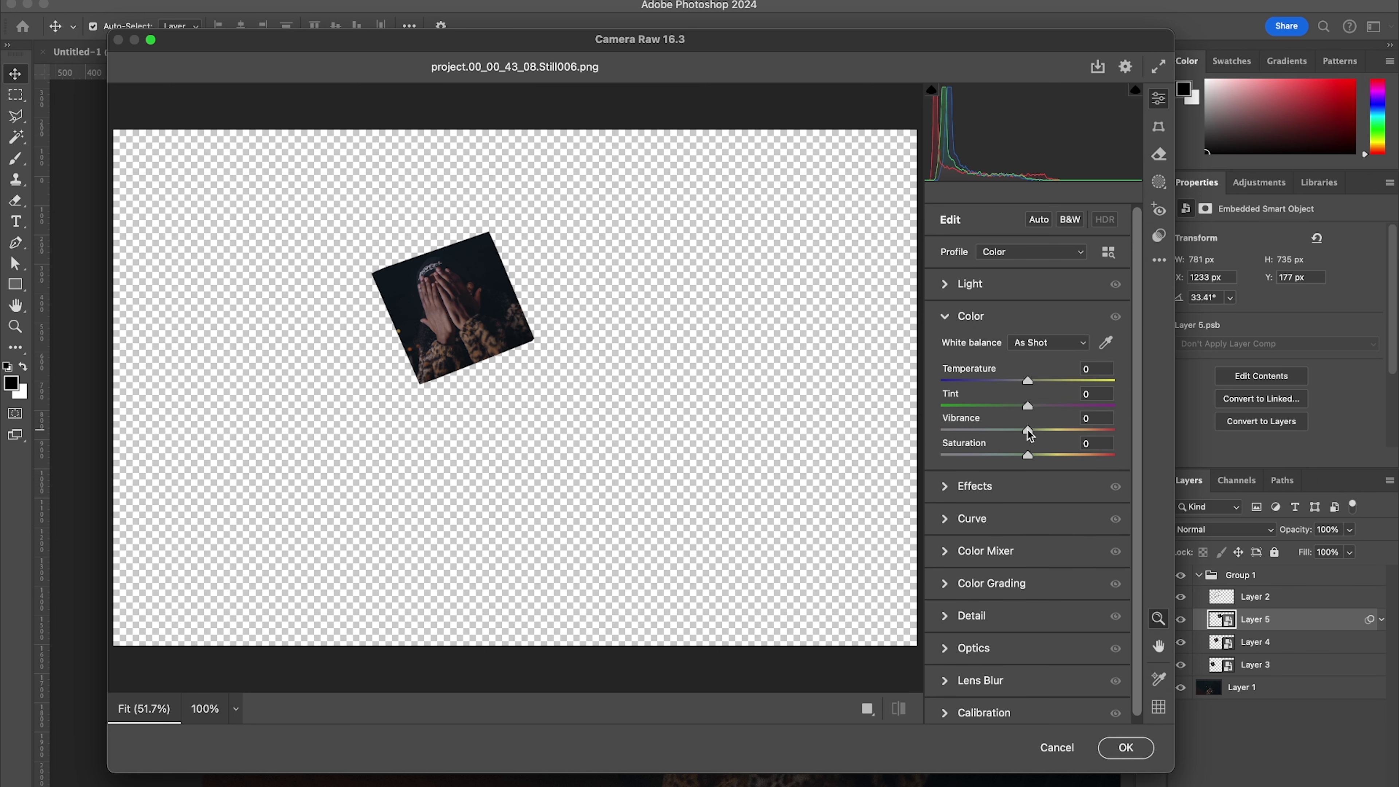
pyautogui.click(1012, 318)
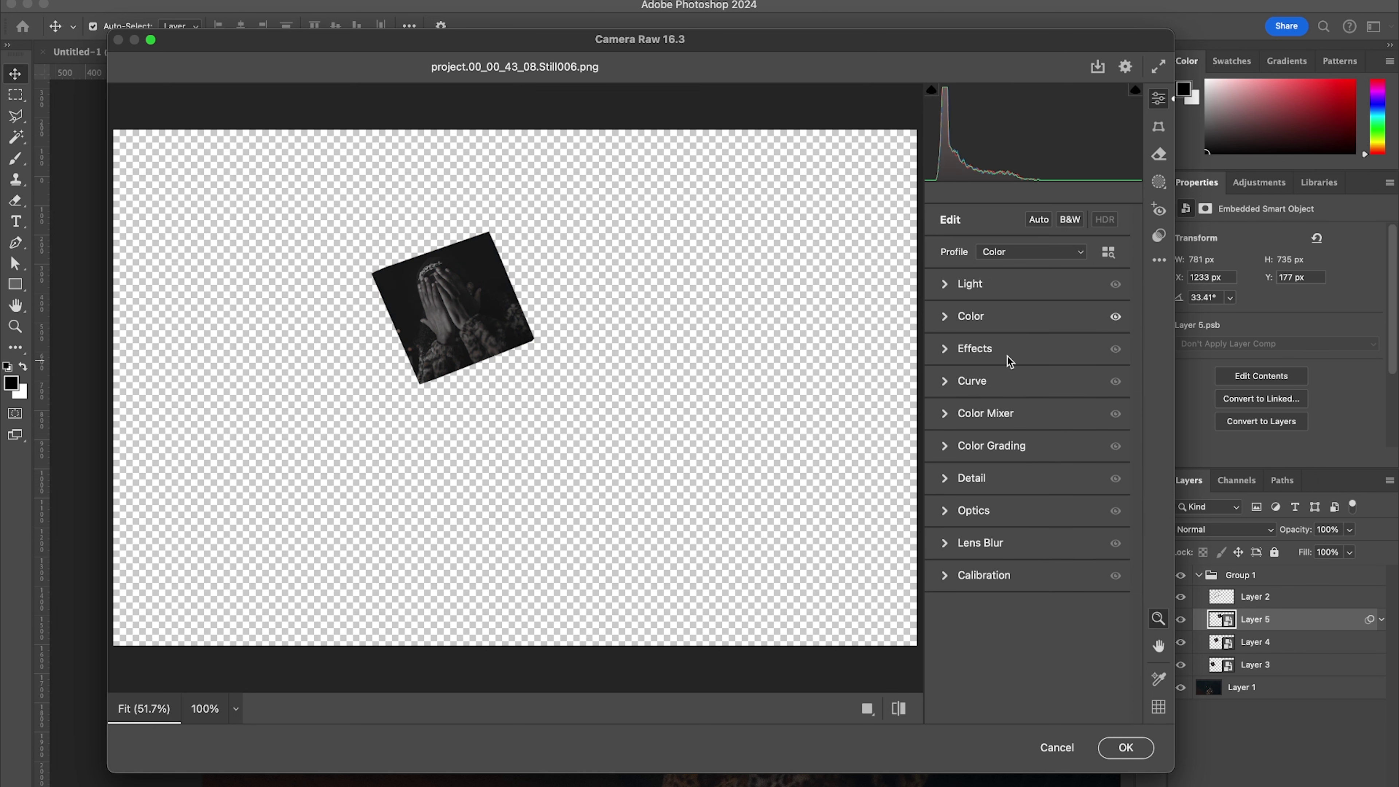
# Set the Texture of the Layer 5 photo to +47 in the Camera Raw effects
pyautogui.click(1006, 353)
pyautogui.moveTo(1027, 384); pyautogui.dragTo(1070, 384)
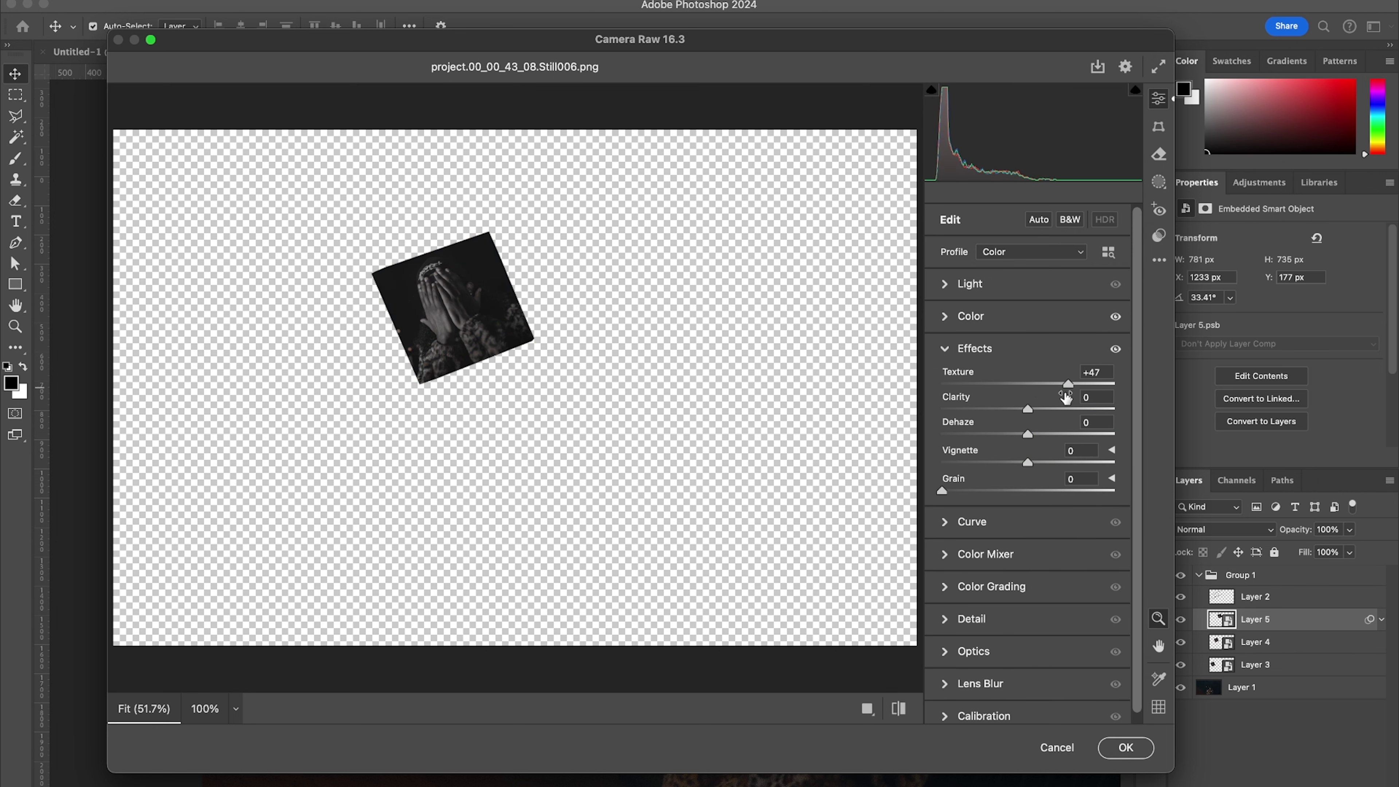
pyautogui.click(1030, 408)
pyautogui.click(984, 350)
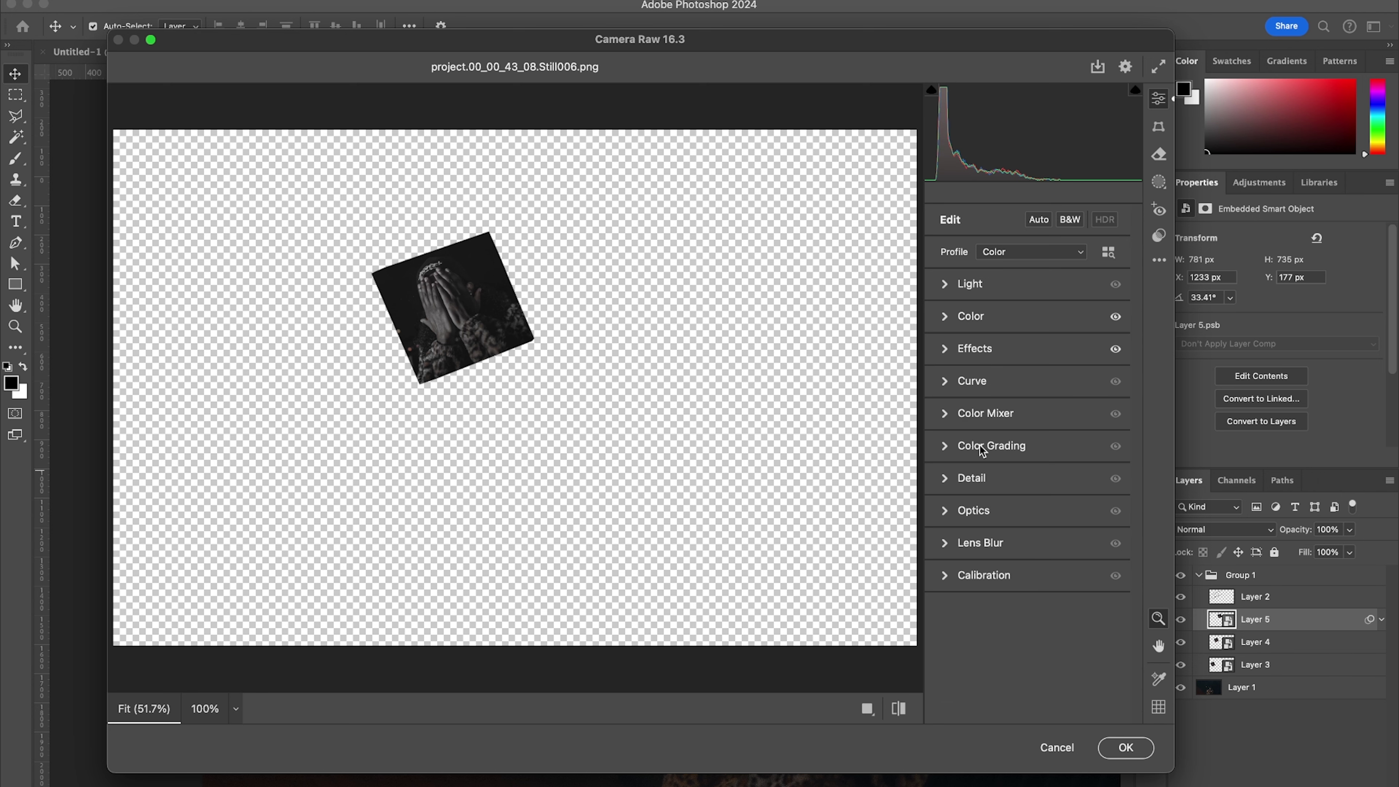
# Set the Grain of the Layer 5 photo to 26 in the Camera Raw effects and apply the filter
pyautogui.click(996, 348)
pyautogui.moveTo(951, 491); pyautogui.dragTo(983, 490)
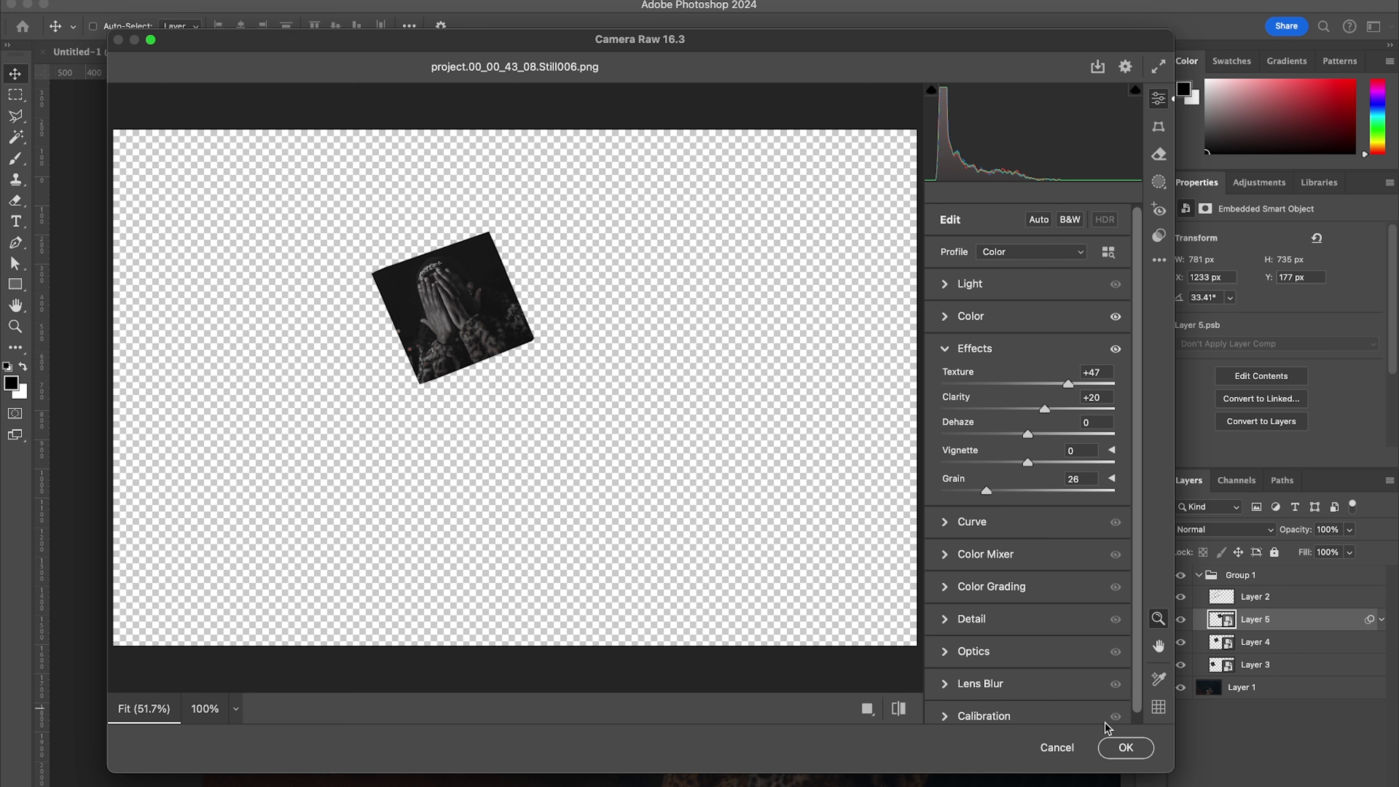
pyautogui.click(1125, 747)
# Apply the Camera Raw filter with the same black-and-white, texture and grain look to Layer 4
pyautogui.click(1283, 674)
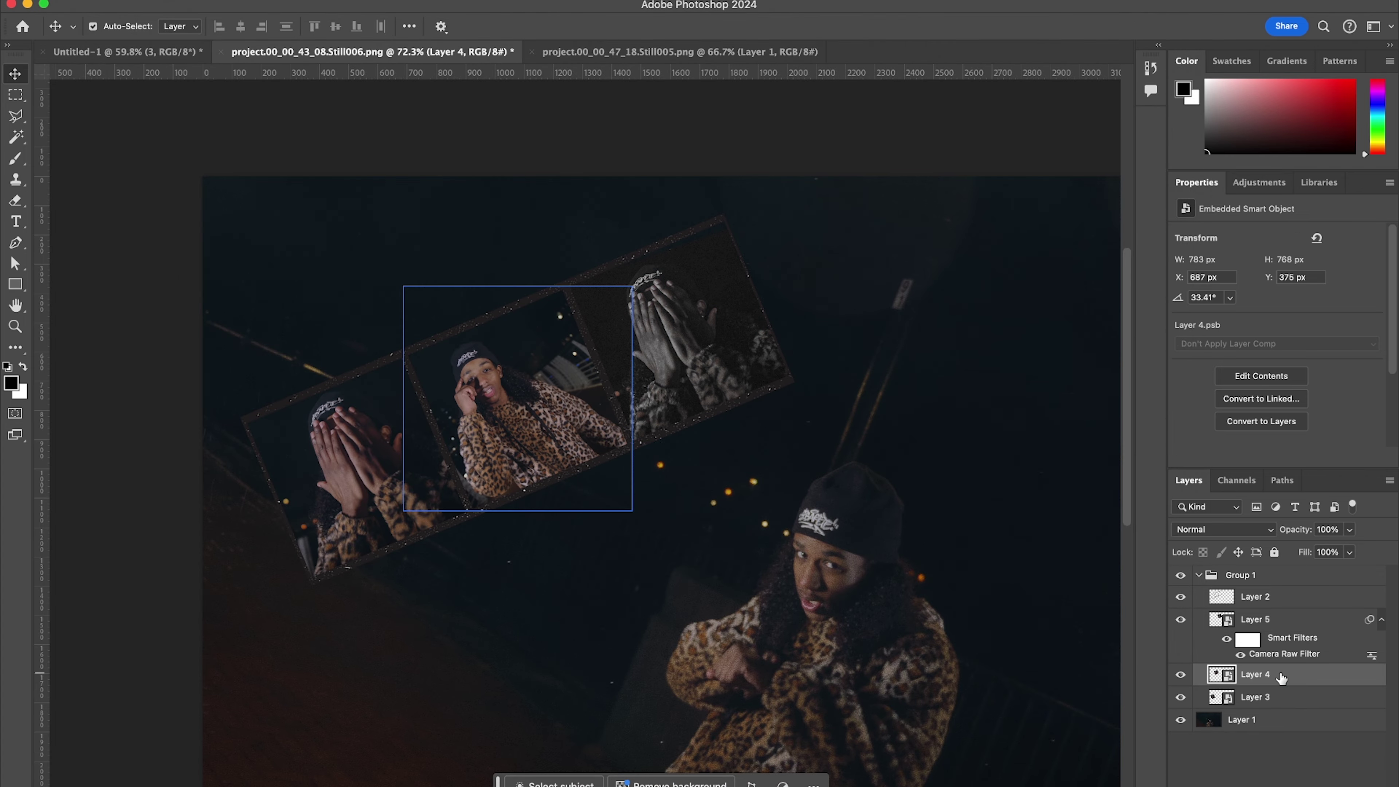
pyautogui.click(418, 1)
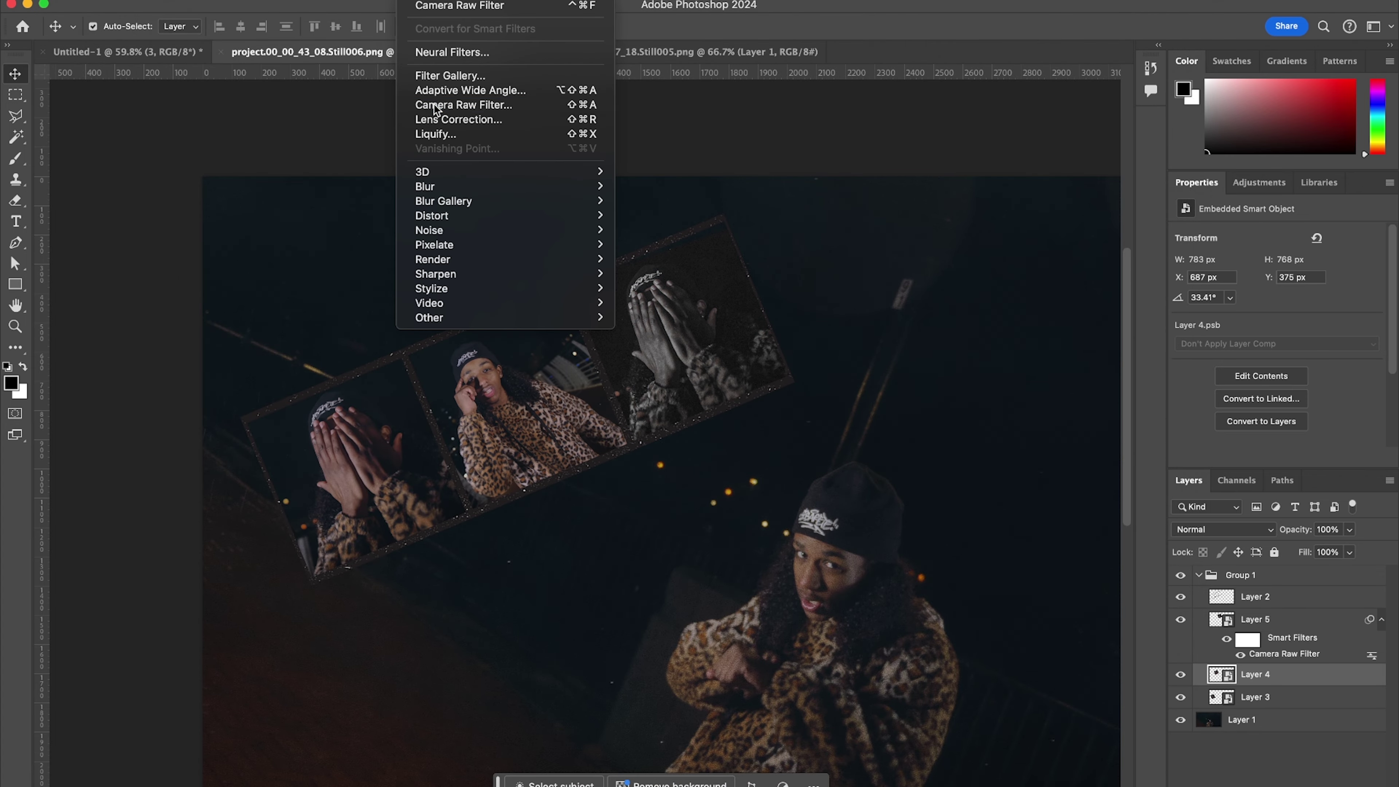
pyautogui.click(435, 105)
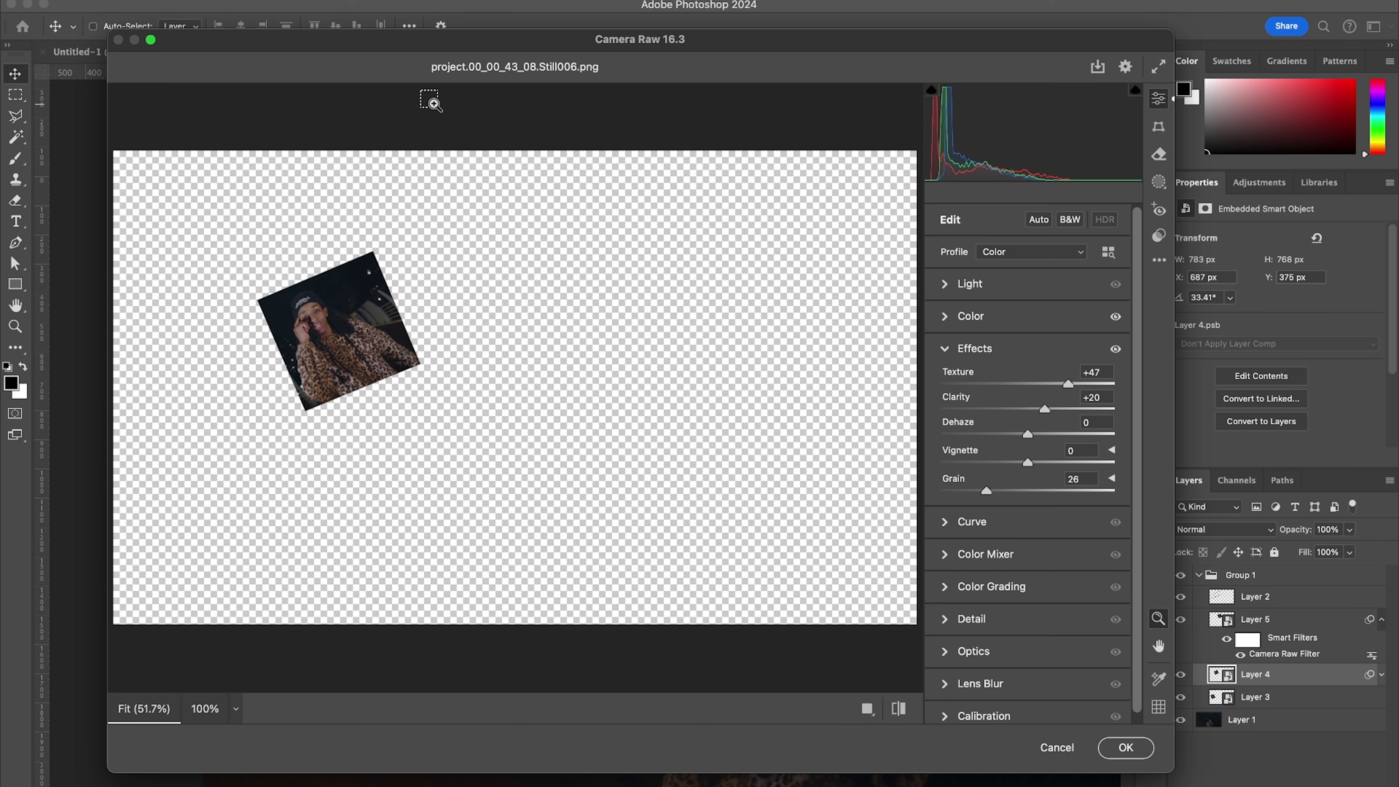
pyautogui.press('Return')
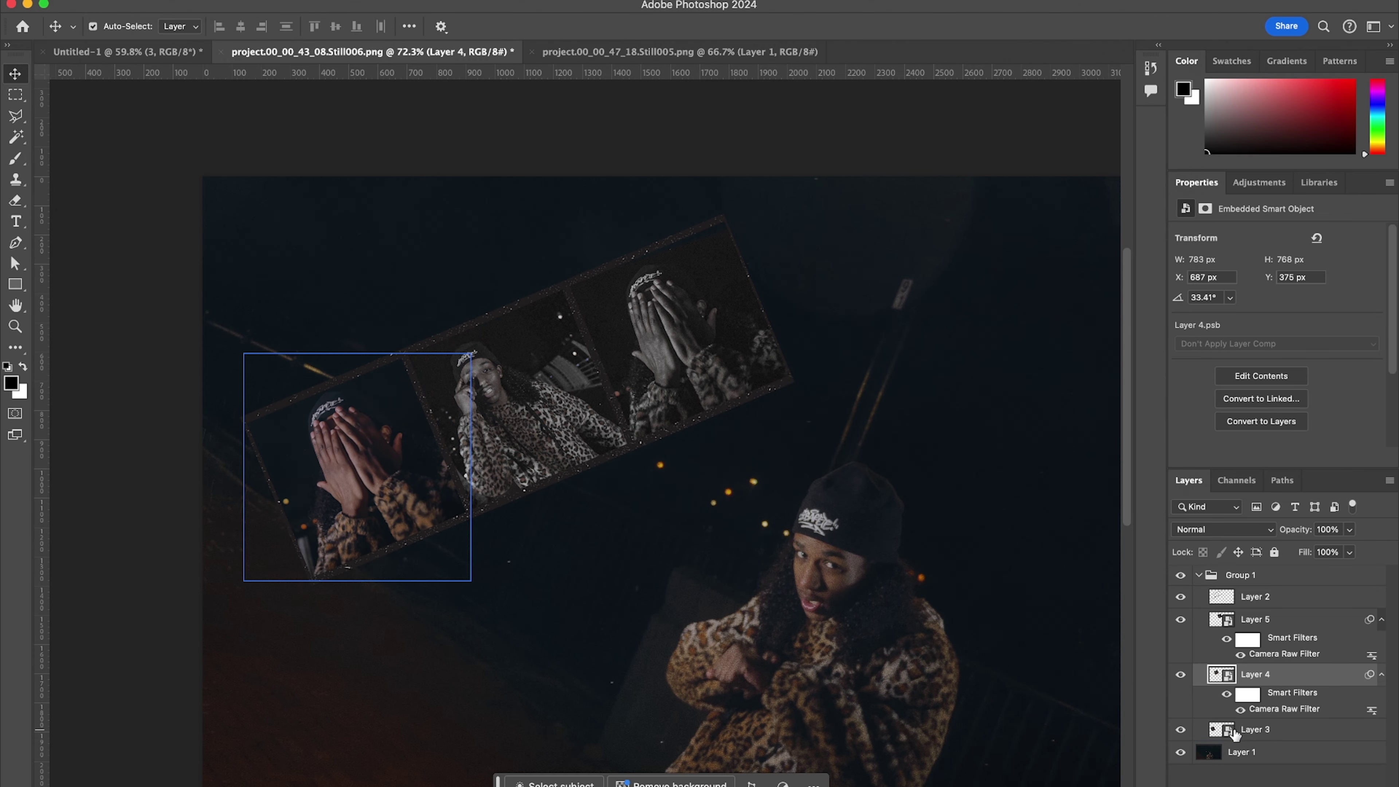
# Apply the Camera Raw filter with the same settings to the photo on Layer 3
pyautogui.click(1242, 728)
pyautogui.click(435, 0)
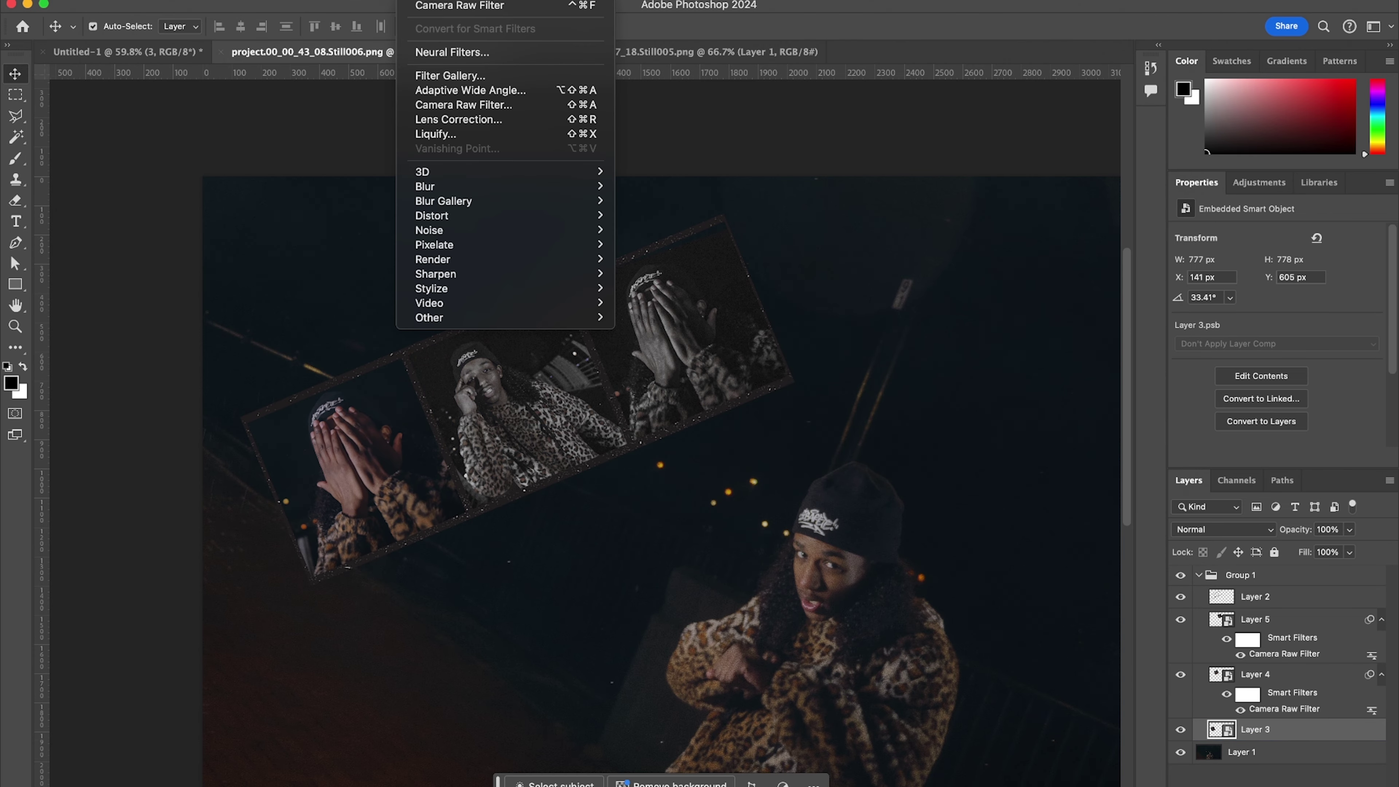
pyautogui.click(449, 103)
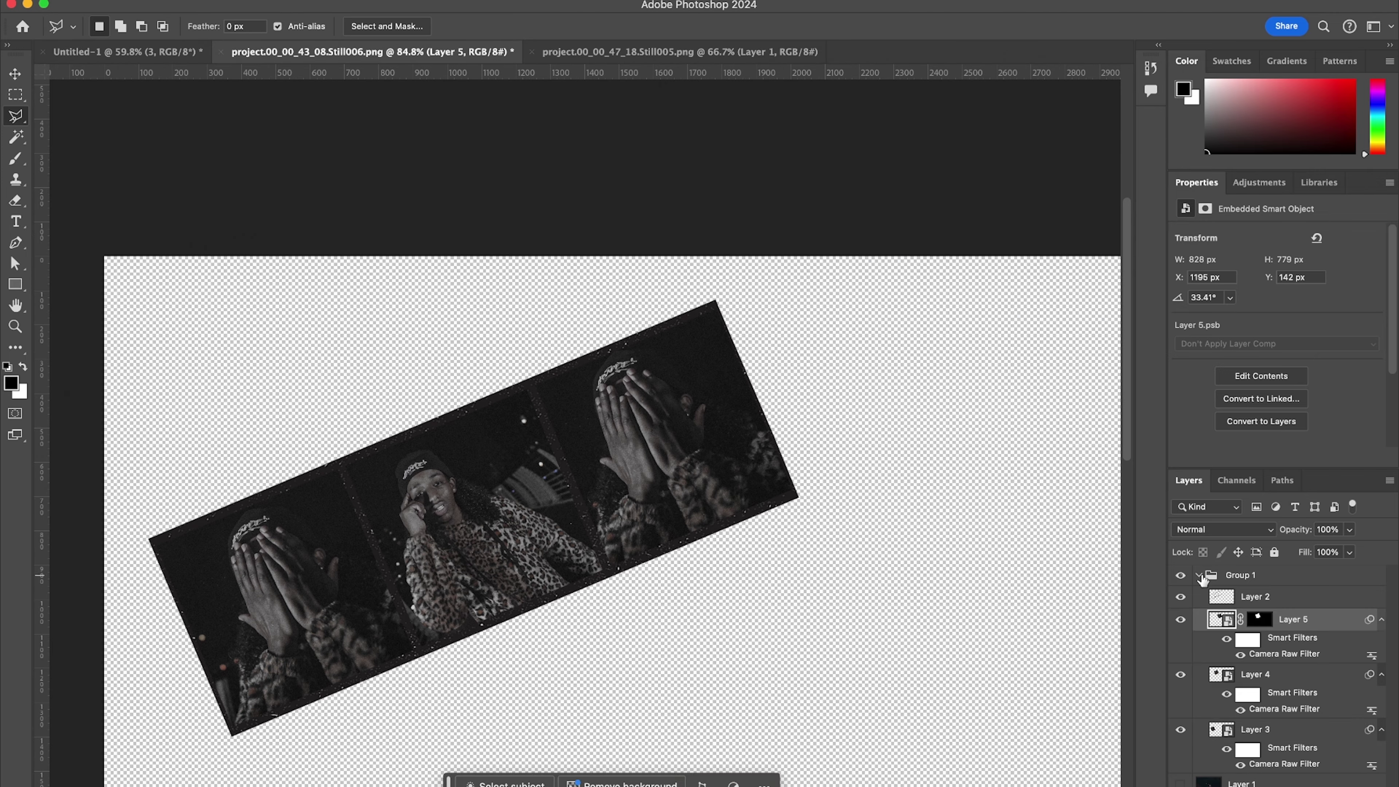
# Collapse Group 1 and export the film strip on its transparent background as a PNG
pyautogui.click(1199, 575)
pyautogui.scroll(-3, 572, 339)
pyautogui.click(249, 0)
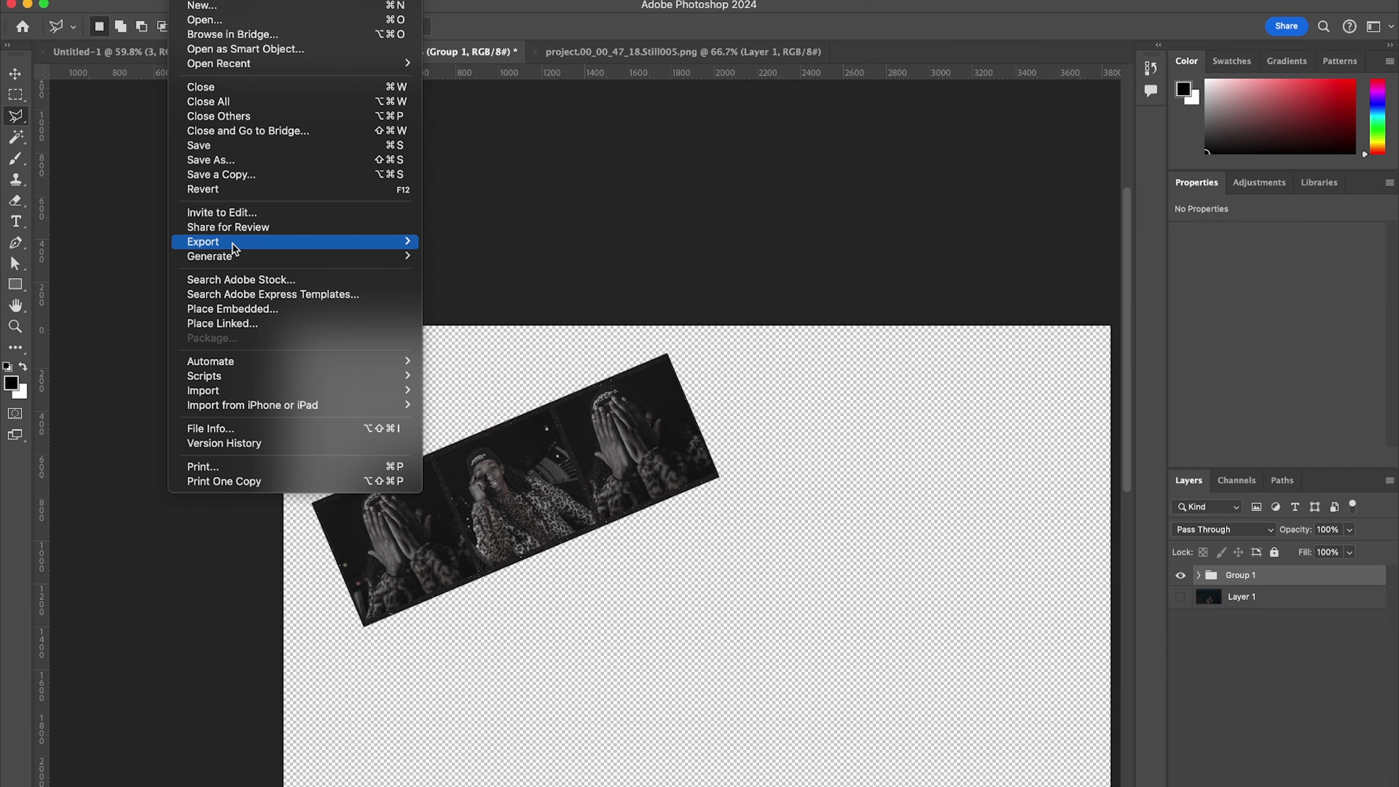
pyautogui.moveTo(232, 243)
pyautogui.click(565, 243)
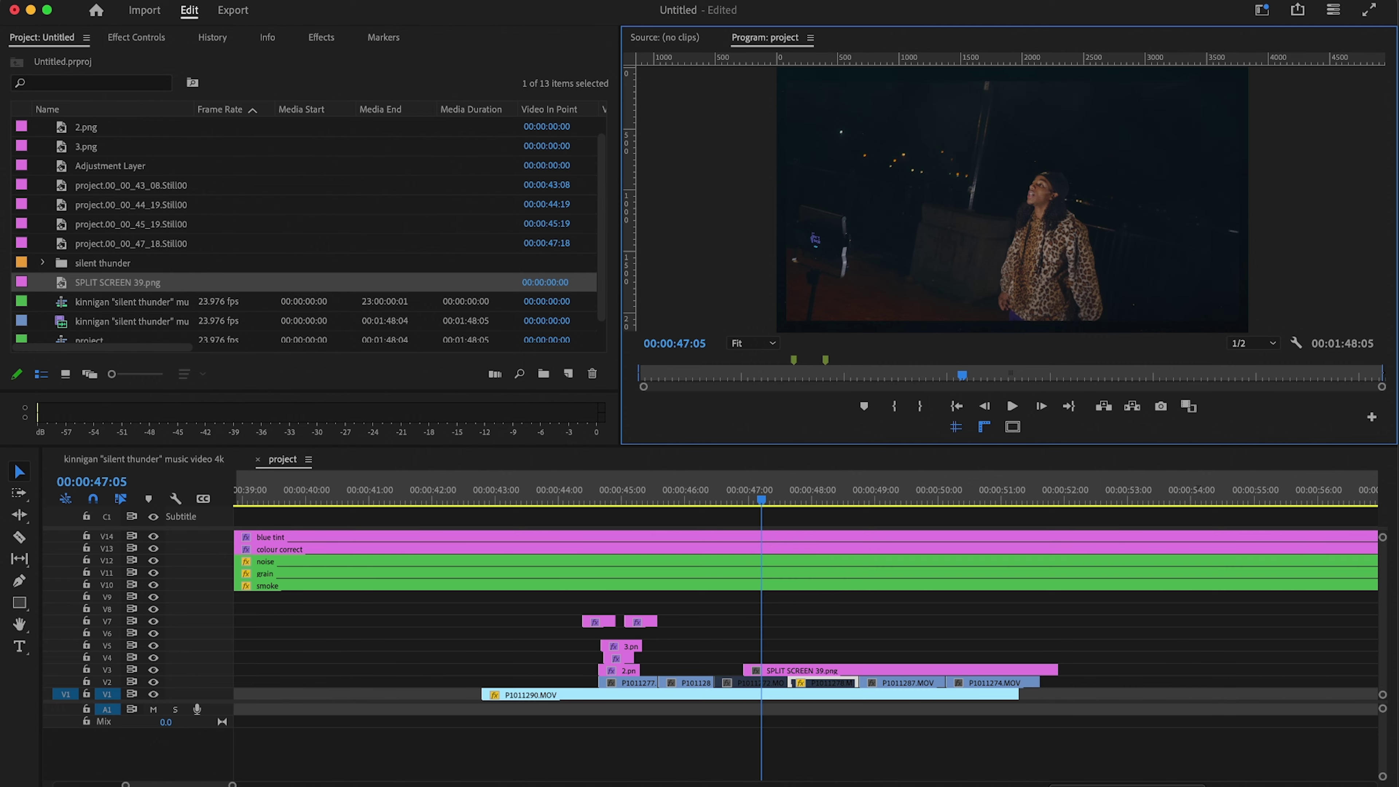
# Import the exported film strip PNG into the Premiere Pro project and place it on V4 directly above SPLIT SCREEN 39.png
pyautogui.scroll(-1, 275, 336)
pyautogui.doubleClick(275, 336)
pyautogui.click(234, 121)
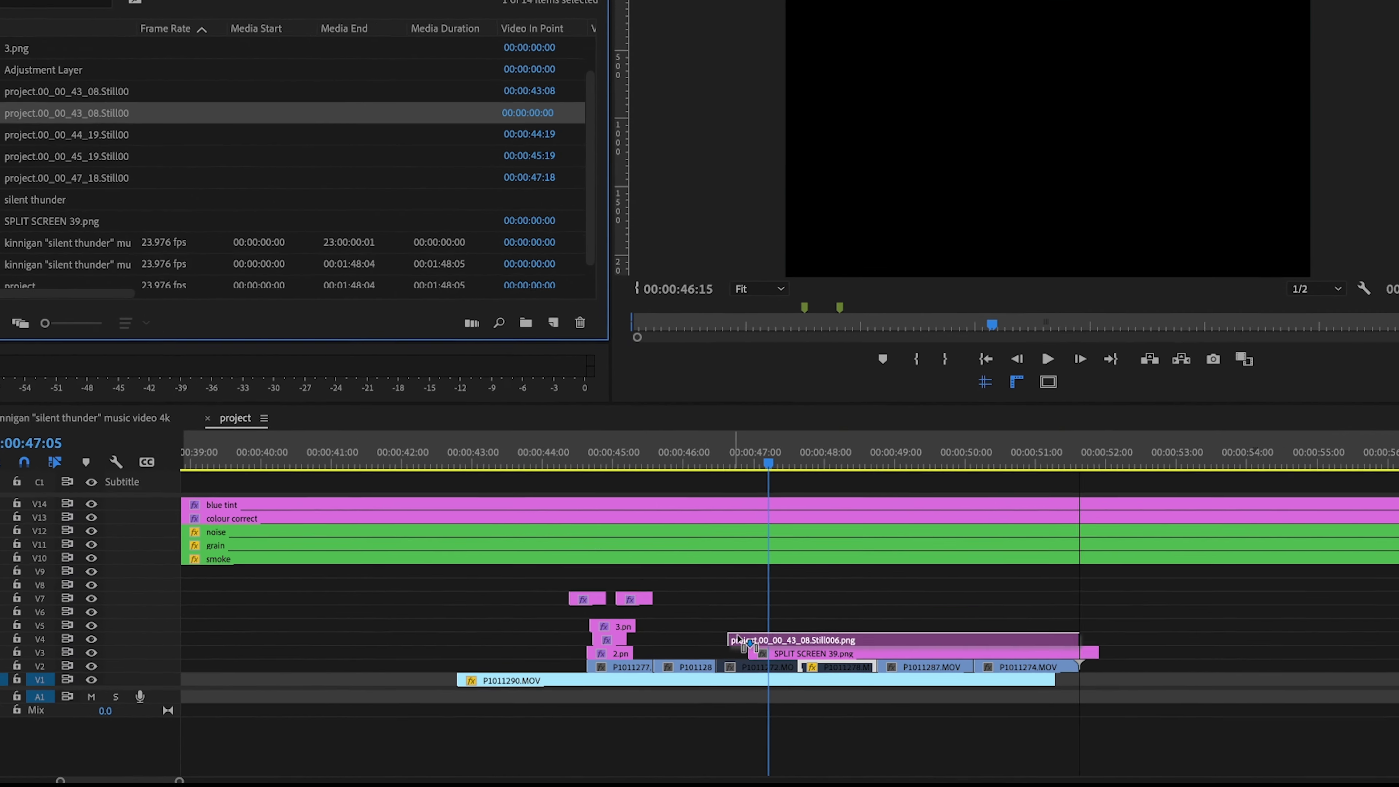
pyautogui.moveTo(763, 604); pyautogui.dragTo(763, 606)
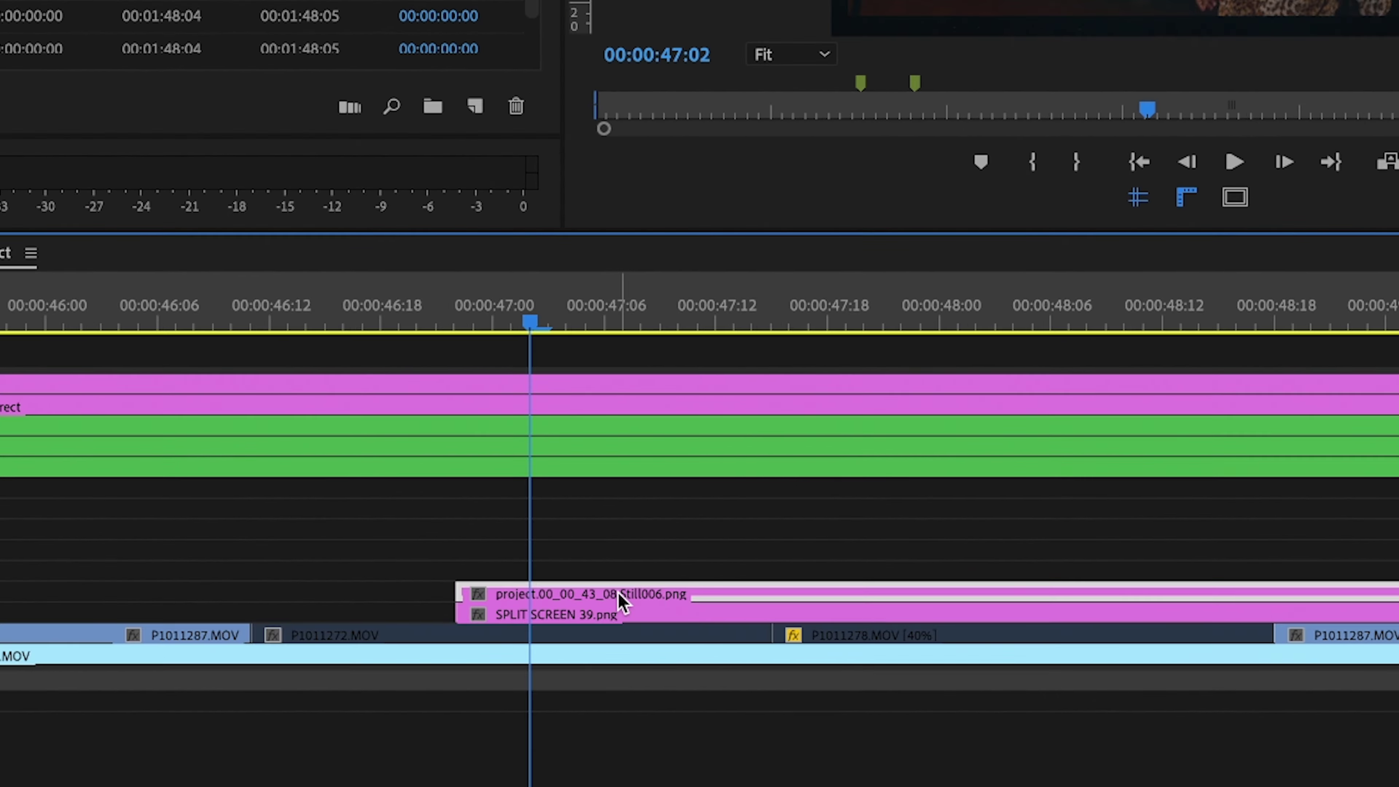
# Duplicate the film strip clip onto V5 and apply the Transform effect to the copy
pyautogui.moveTo(619, 593); pyautogui.dragTo(620, 574)
pyautogui.click(620, 574)
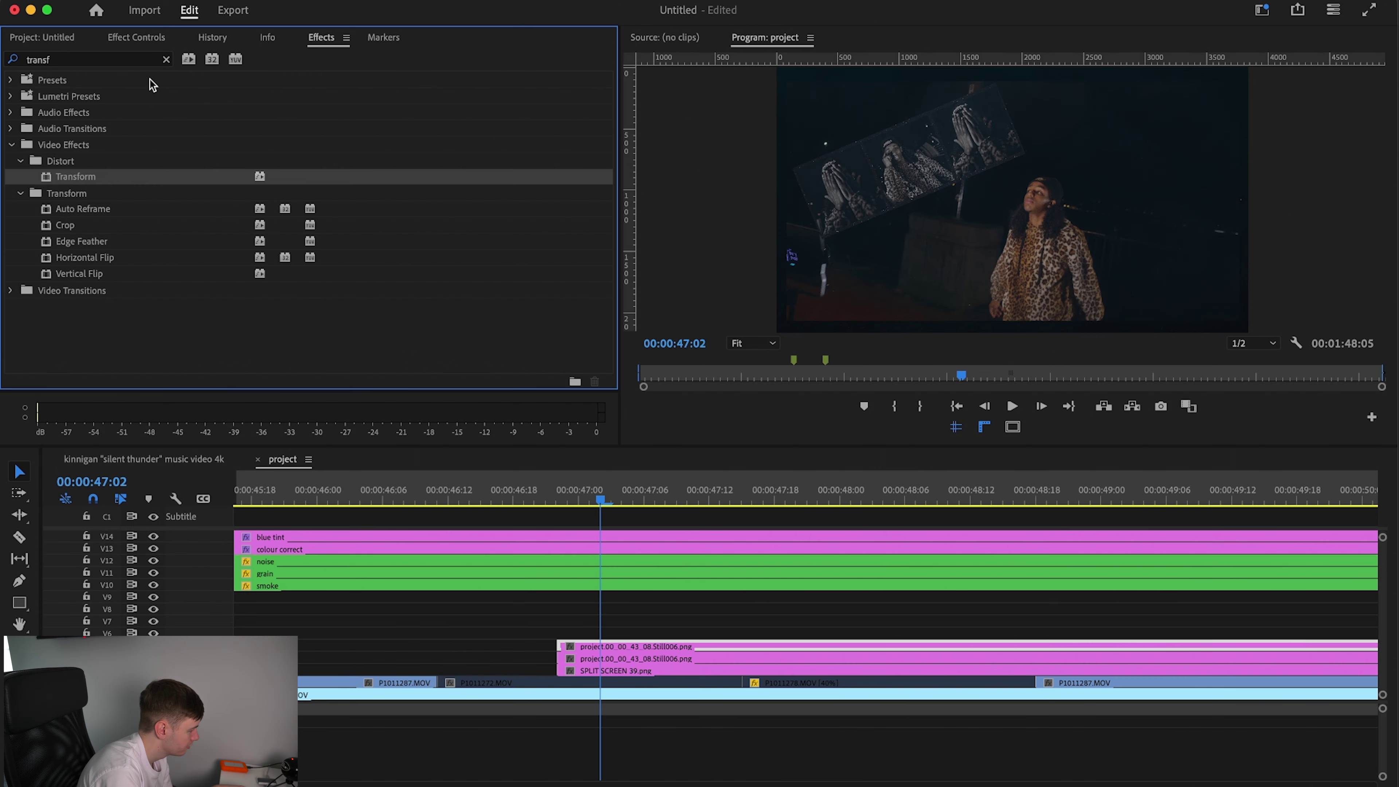
pyautogui.click(623, 643)
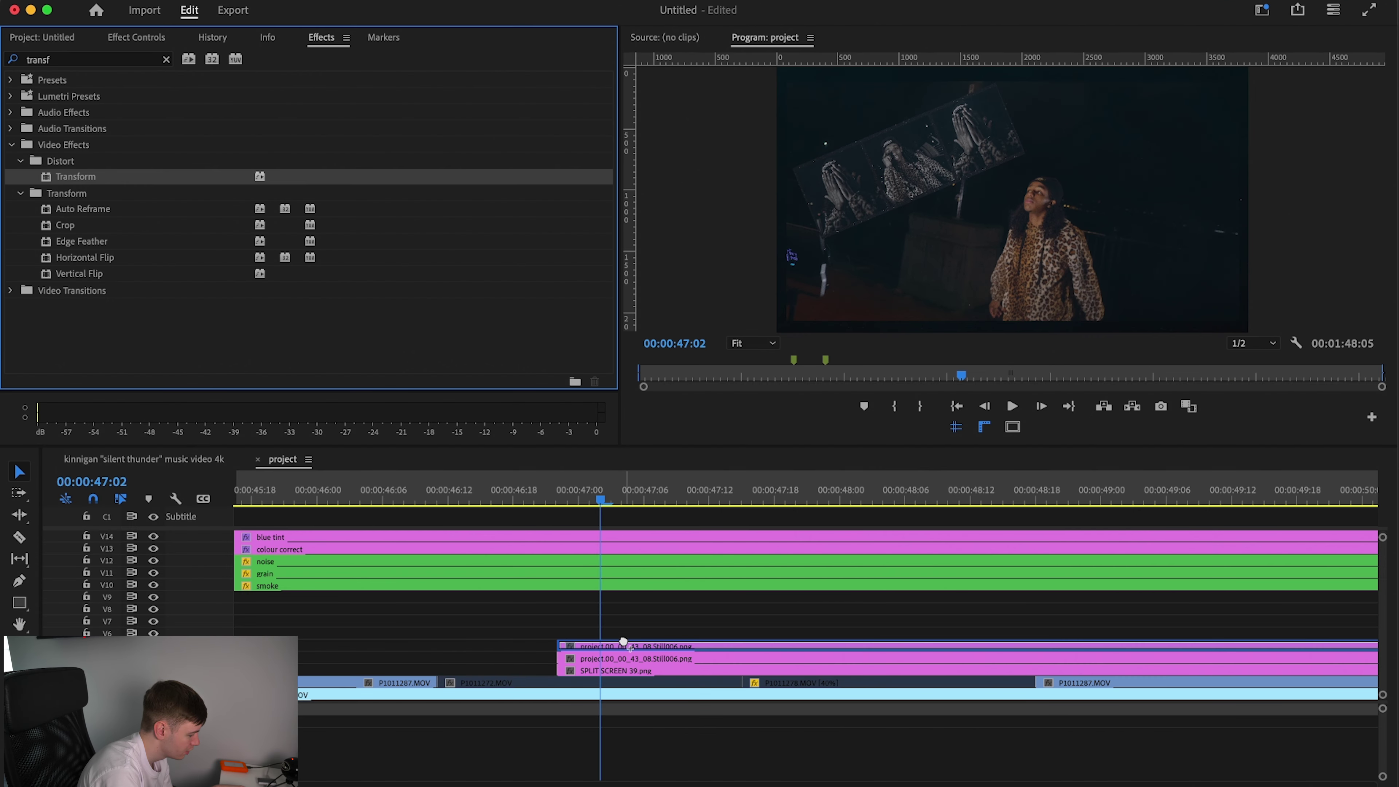
pyautogui.moveTo(624, 650); pyautogui.dragTo(624, 648)
# Adjust the V5 film strip in its Transform effect so it slopes down beside the first strip on the subject's other side
pyautogui.click(144, 38)
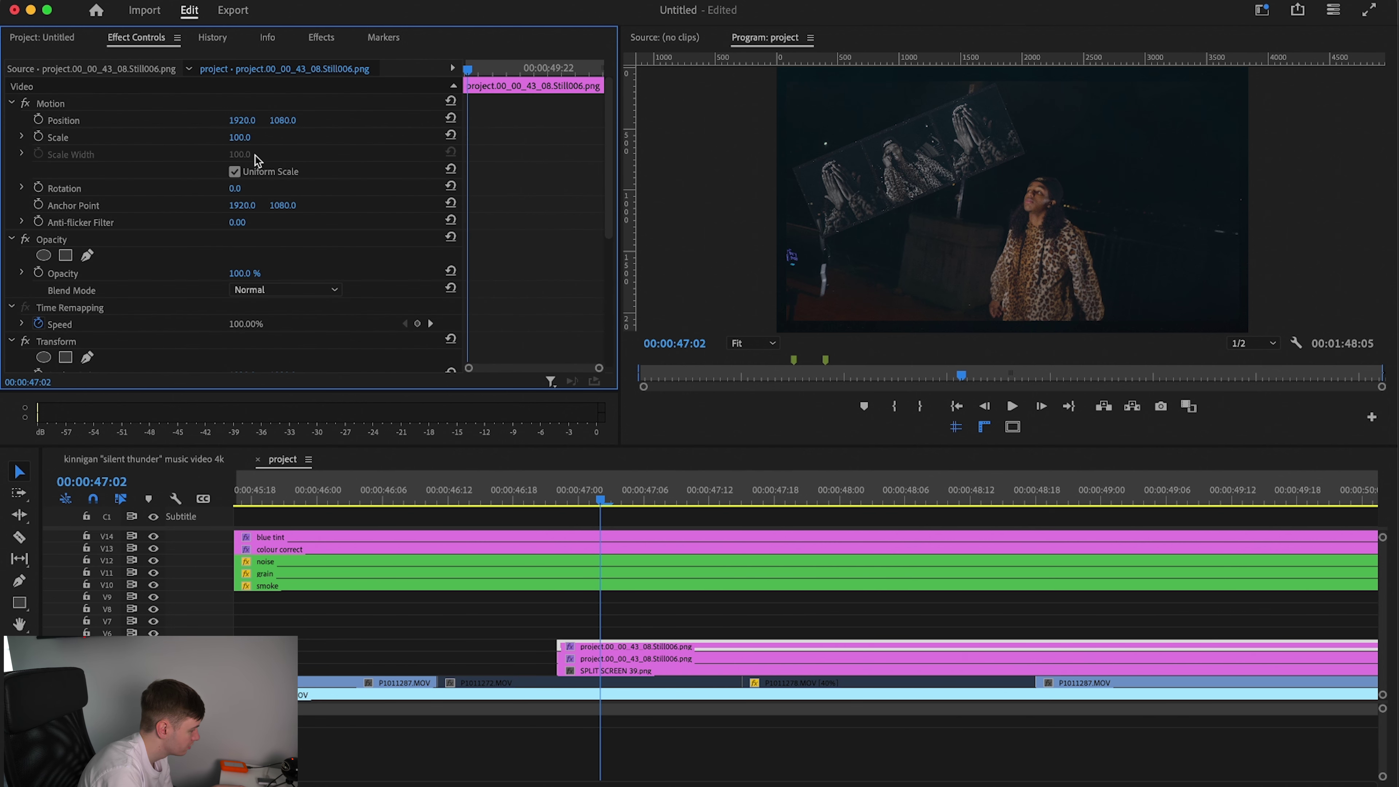
pyautogui.scroll(-5, 523, 291)
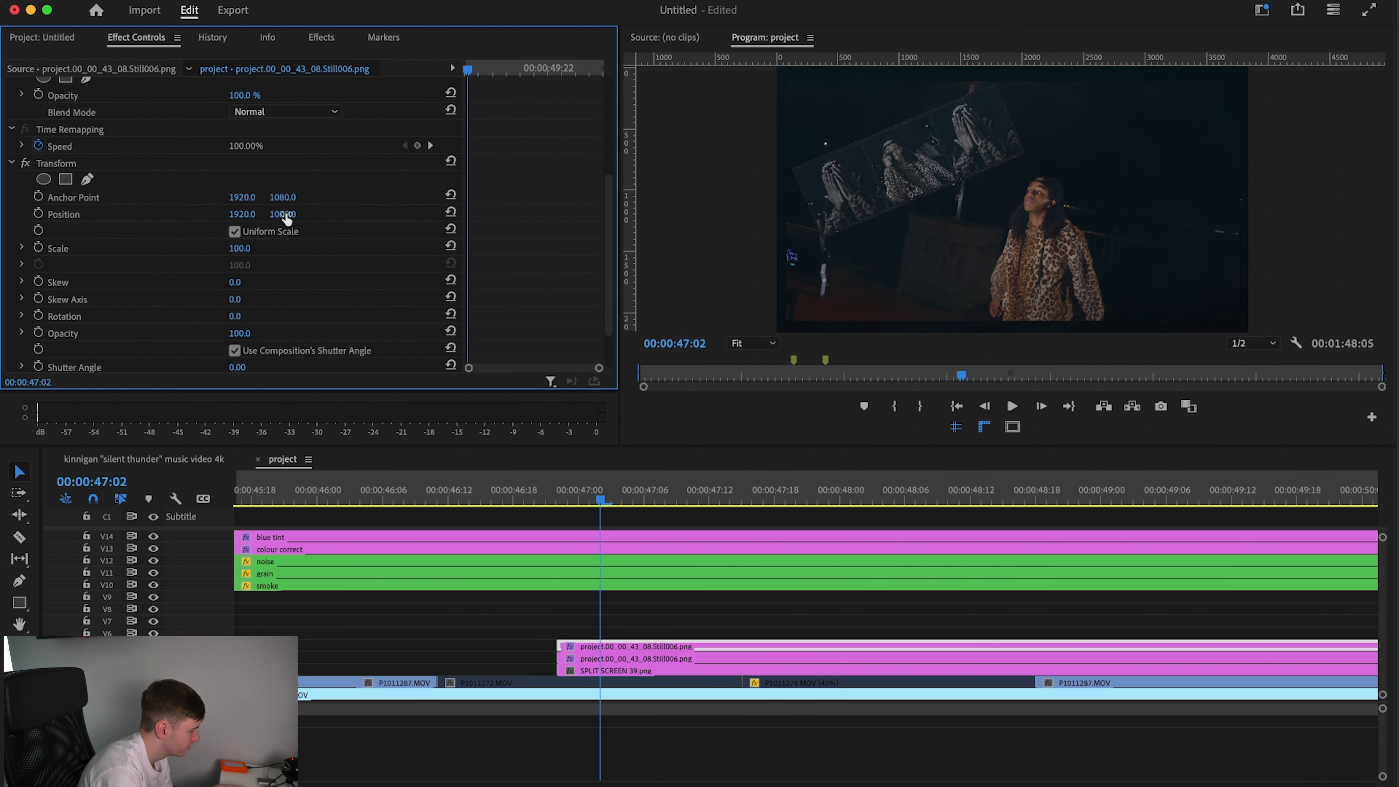
pyautogui.moveTo(282, 215)
pyautogui.mouseDown()
pyautogui.moveTo(236, 296)
pyautogui.moveTo(246, 231)
pyautogui.moveTo(308, 215)
pyautogui.mouseUp()
pyautogui.moveTo(283, 215); pyautogui.dragTo(272, 215)
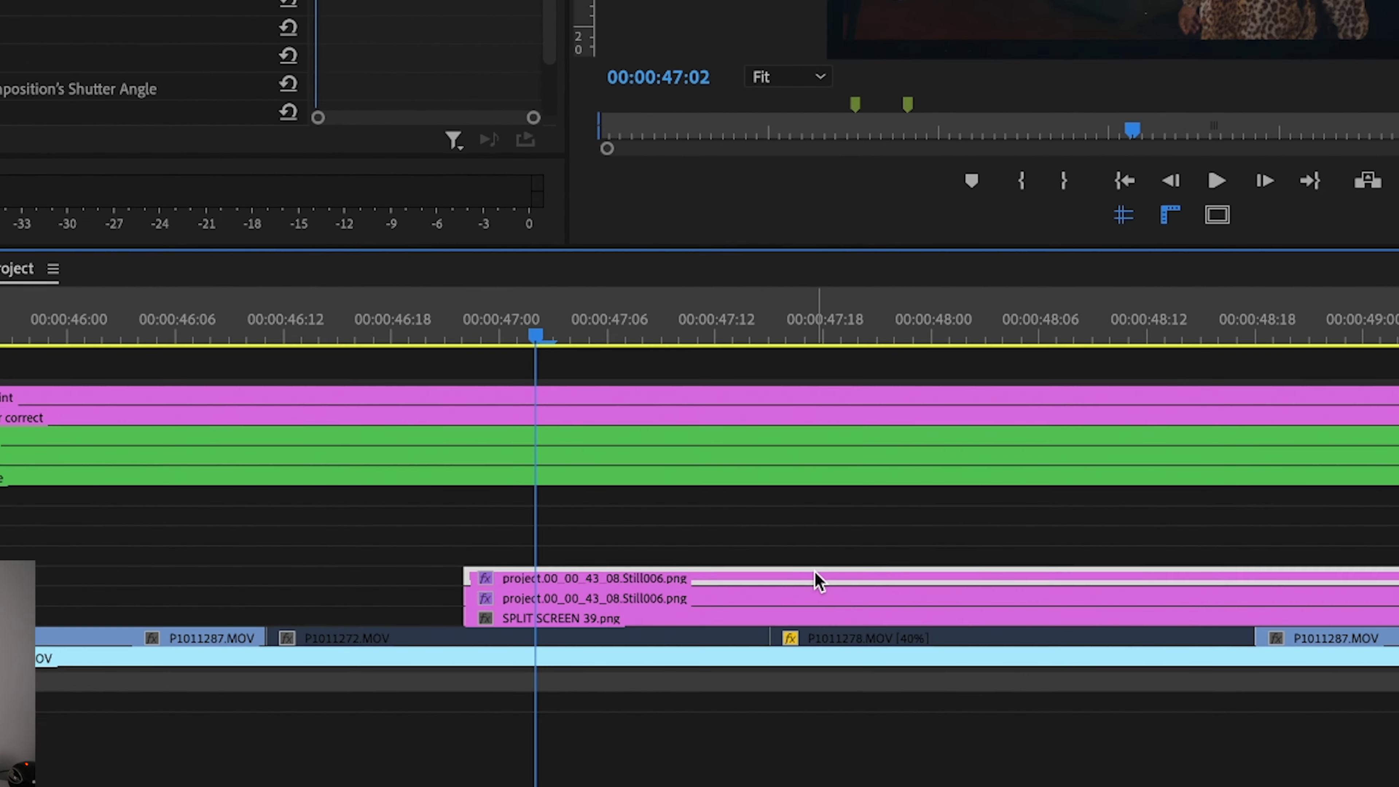
# Duplicate the V5 film strip onto V6 and set its Transform position to 1865, 2236 and rotation to 30°
pyautogui.keyDown('alt'); pyautogui.moveTo(769, 643); pyautogui.dragTo(777, 635); pyautogui.keyUp('alt')
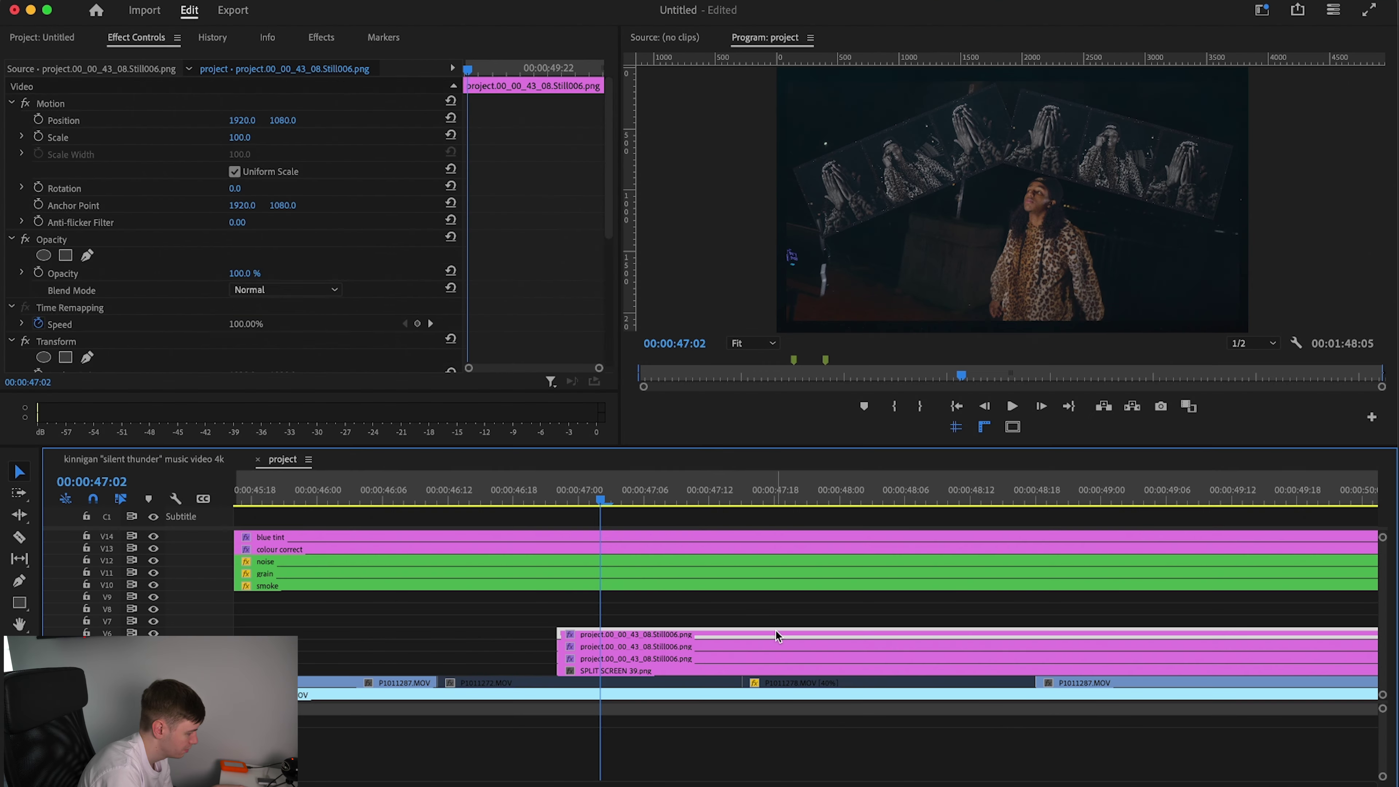
pyautogui.scroll(-5, 247, 220)
pyautogui.moveTo(241, 160); pyautogui.dragTo(287, 160)
pyautogui.moveTo(239, 261); pyautogui.dragTo(237, 262)
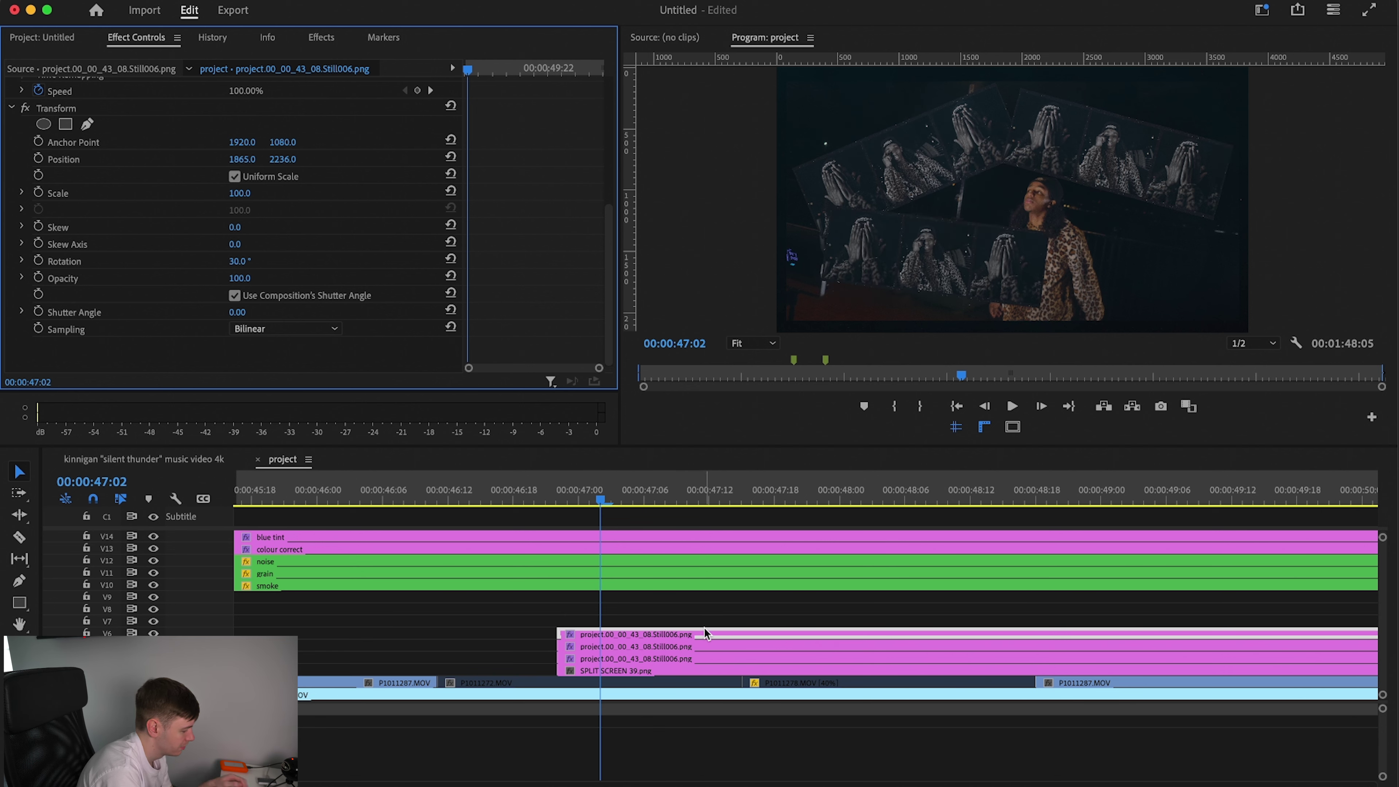
# Duplicate the V6 film strip onto V7 and change the copy's position and rotation in its Transform effect
pyautogui.moveTo(705, 633); pyautogui.dragTo(708, 624)
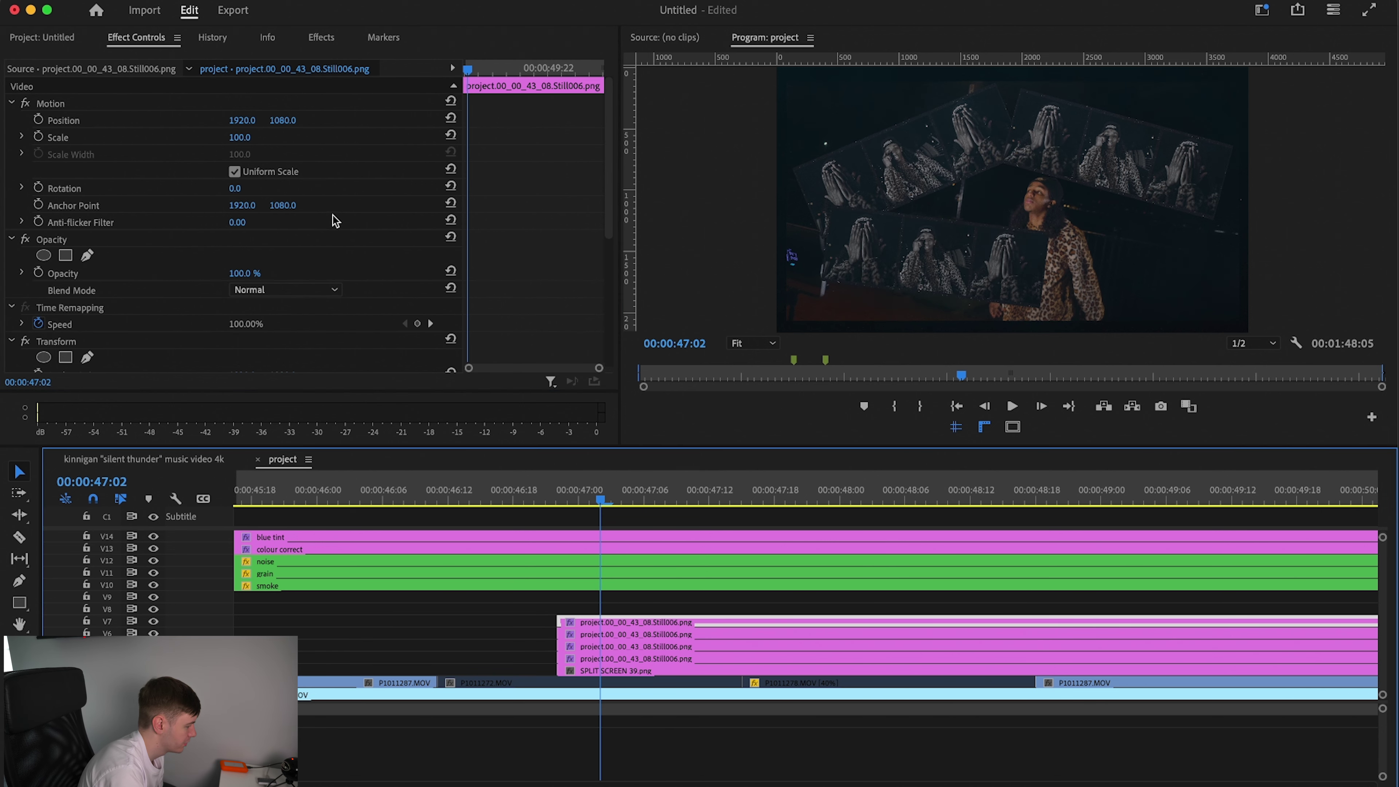
pyautogui.scroll(-5, 543, 261)
pyautogui.moveTo(245, 160); pyautogui.dragTo(250, 160)
pyautogui.moveTo(239, 262); pyautogui.dragTo(235, 261)
pyautogui.moveTo(276, 160); pyautogui.dragTo(262, 160)
# Cut the V4 film strip clip at 00:00:47:01 and the V5 clip at 00:00:47:05
pyautogui.moveTo(629, 491); pyautogui.dragTo(547, 516)
pyautogui.press('Right')
pyautogui.press('Right')
pyautogui.press('Right')
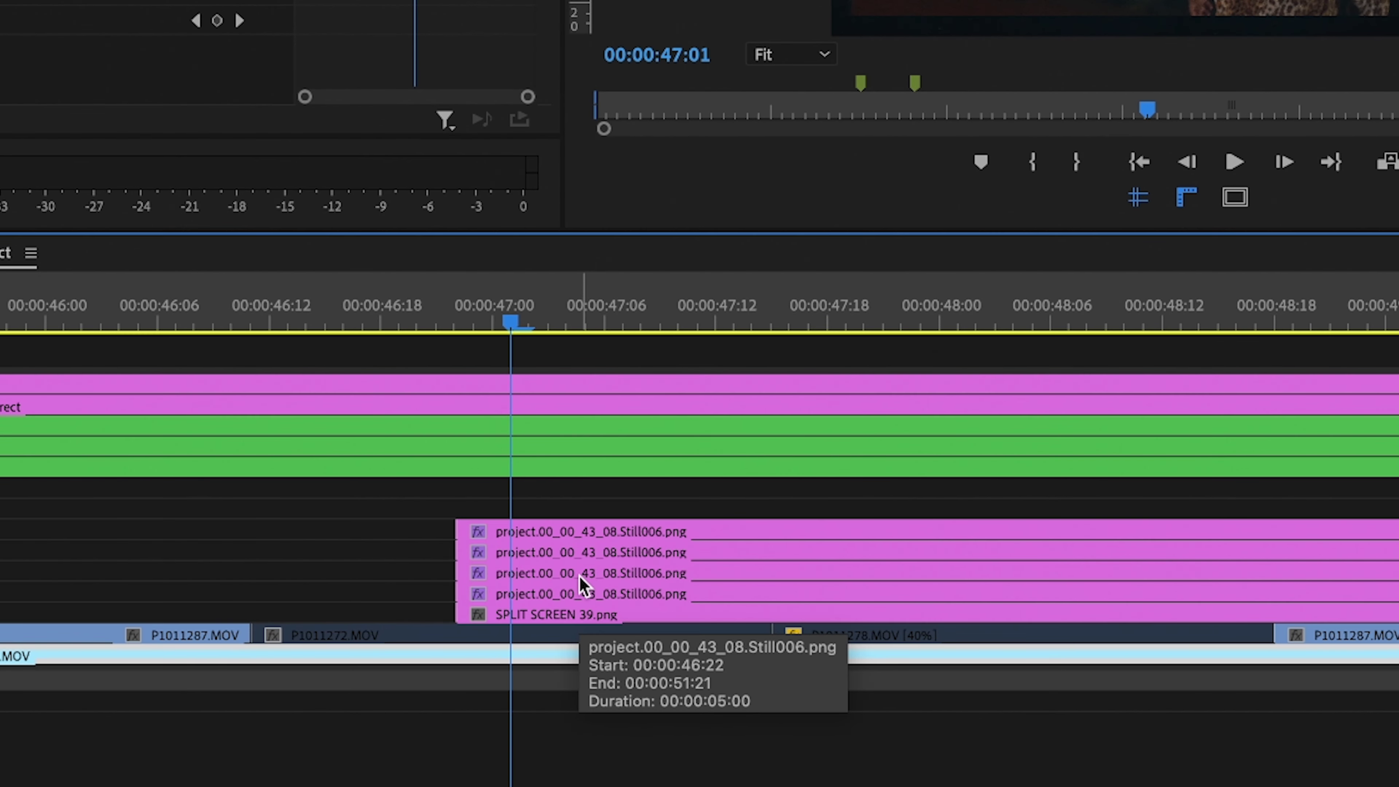
pyautogui.press('c')
pyautogui.click(591, 658)
pyautogui.press('Right')
pyautogui.press('Right')
pyautogui.press('Right')
pyautogui.press('Right')
pyautogui.click(587, 573)
# Cut the V6 film strip at 00:00:47:09 and the V7 one at 00:00:47:13, and delete the leading pieces of all four clips
pyautogui.press('Right')
pyautogui.press('Right')
pyautogui.press('Right')
pyautogui.press('Right')
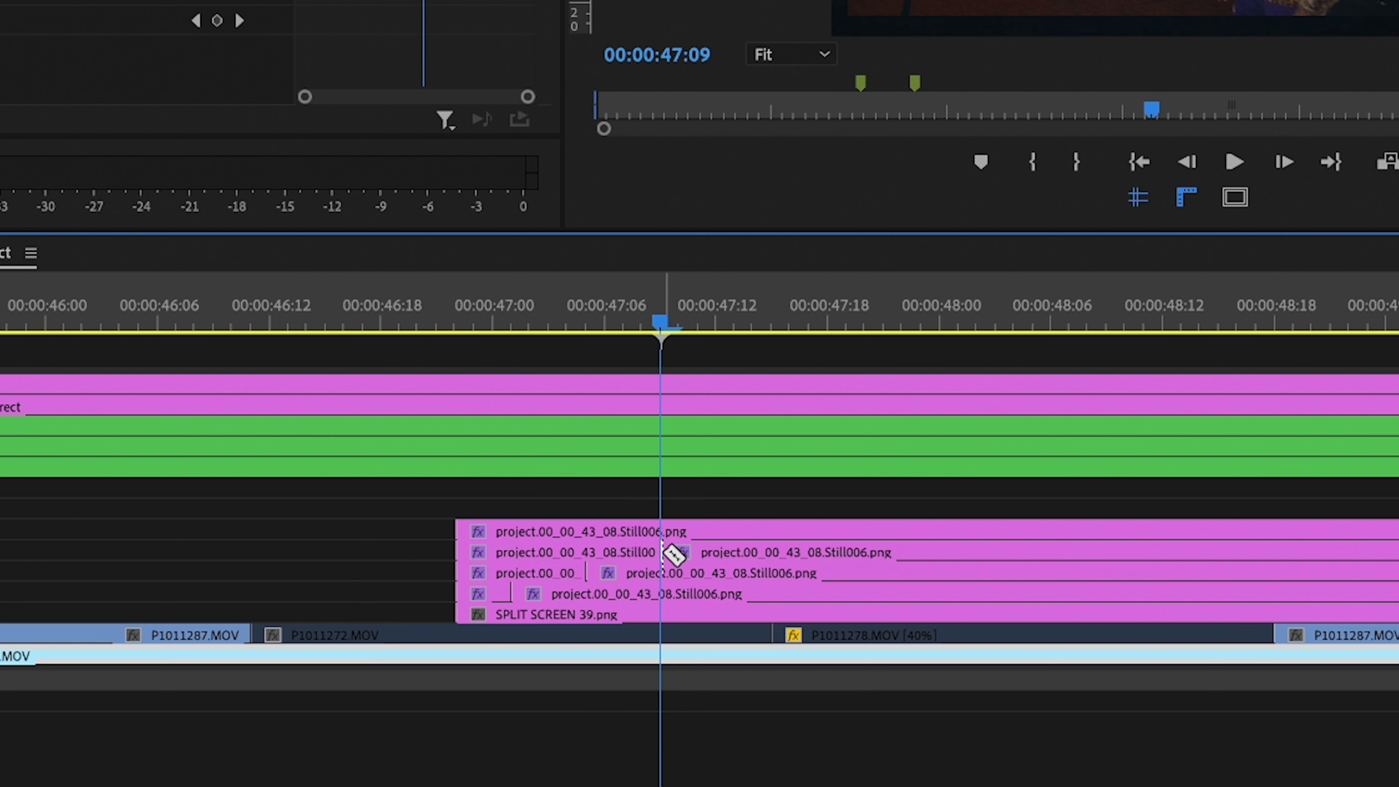
pyautogui.press('Right')
pyautogui.press('Right')
pyautogui.press('Right')
pyautogui.press('Right')
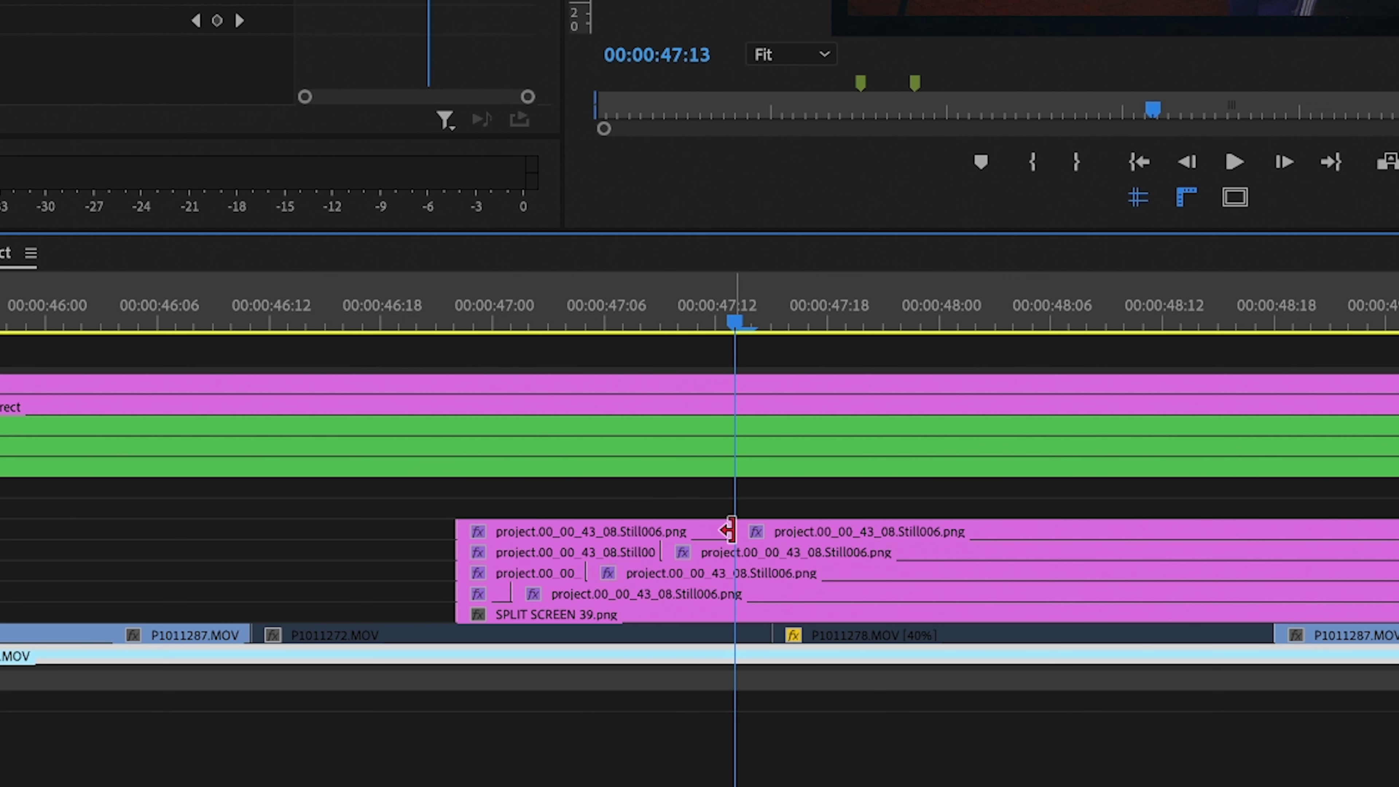
pyautogui.moveTo(426, 504); pyautogui.dragTo(483, 553)
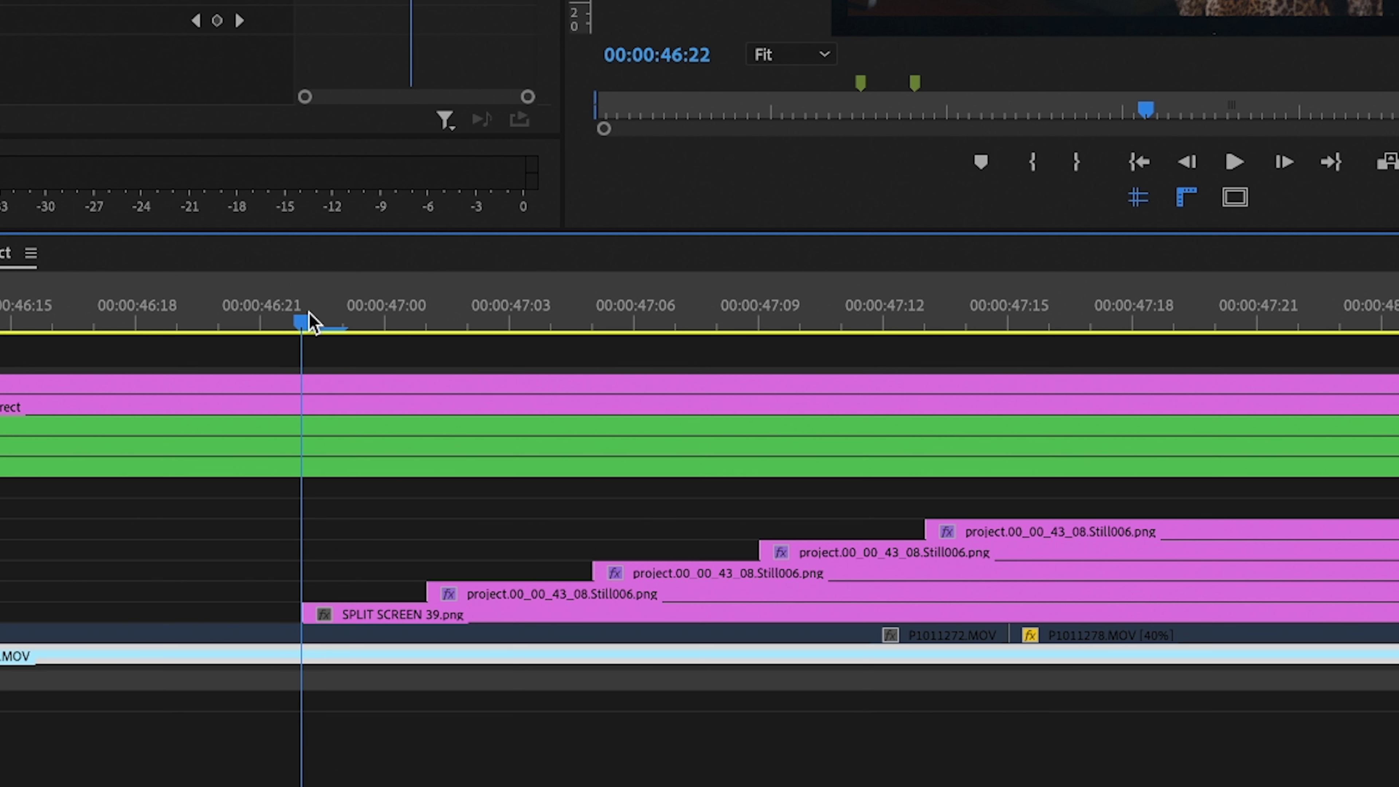
# Shift the V4 film strip's start to 00:00:47:00 and the V5 film strip's start to 00:00:47:02
pyautogui.press('Right')
pyautogui.press('Right')
pyautogui.moveTo(521, 592); pyautogui.dragTo(498, 592)
pyautogui.press('Right')
pyautogui.press('Right')
pyautogui.moveTo(622, 571); pyautogui.dragTo(498, 572)
# Shift the V6 film strip's start to 00:00:47:04 and the V7 film strip's start to 00:00:47:06
pyautogui.press('Right')
pyautogui.press('Right')
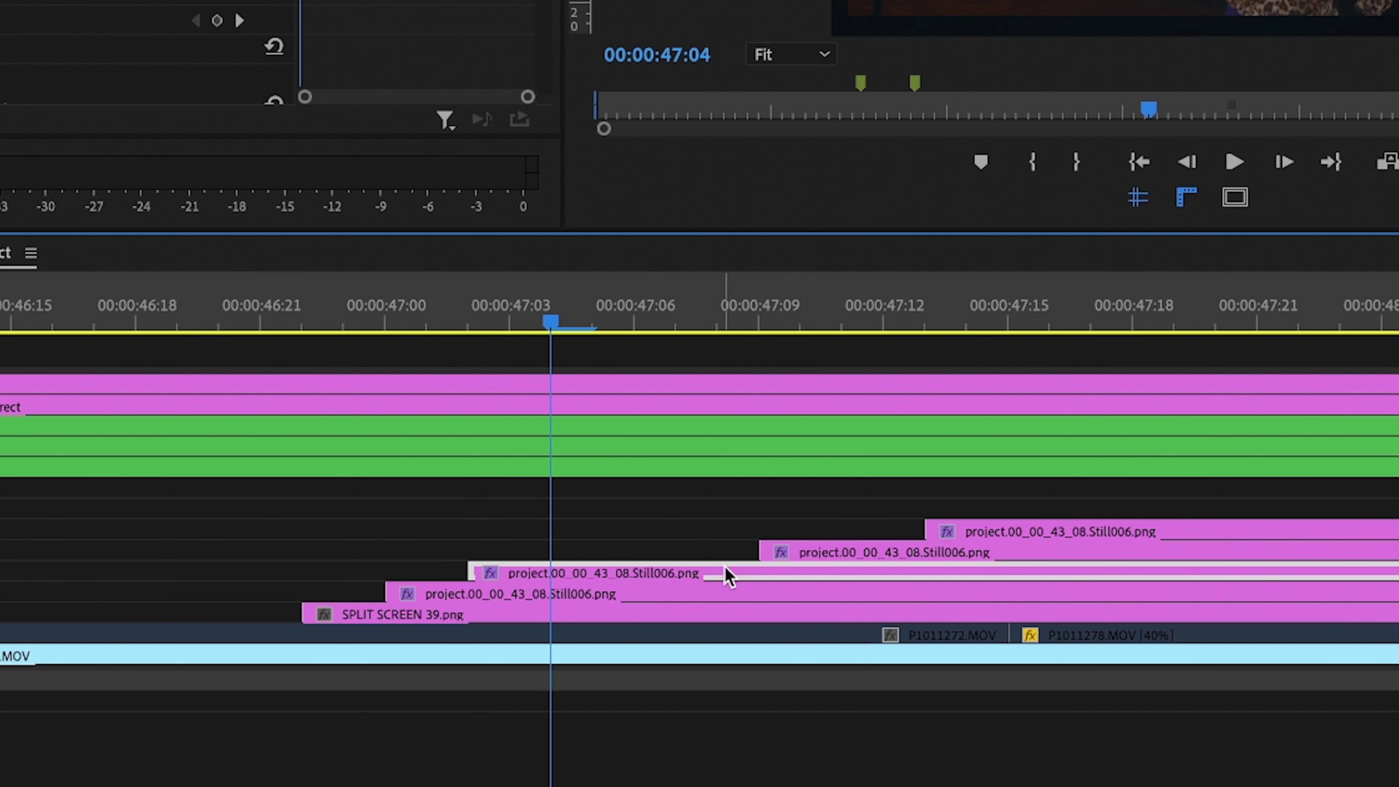
pyautogui.moveTo(807, 548); pyautogui.dragTo(601, 553)
pyautogui.press('Right')
pyautogui.press('Right')
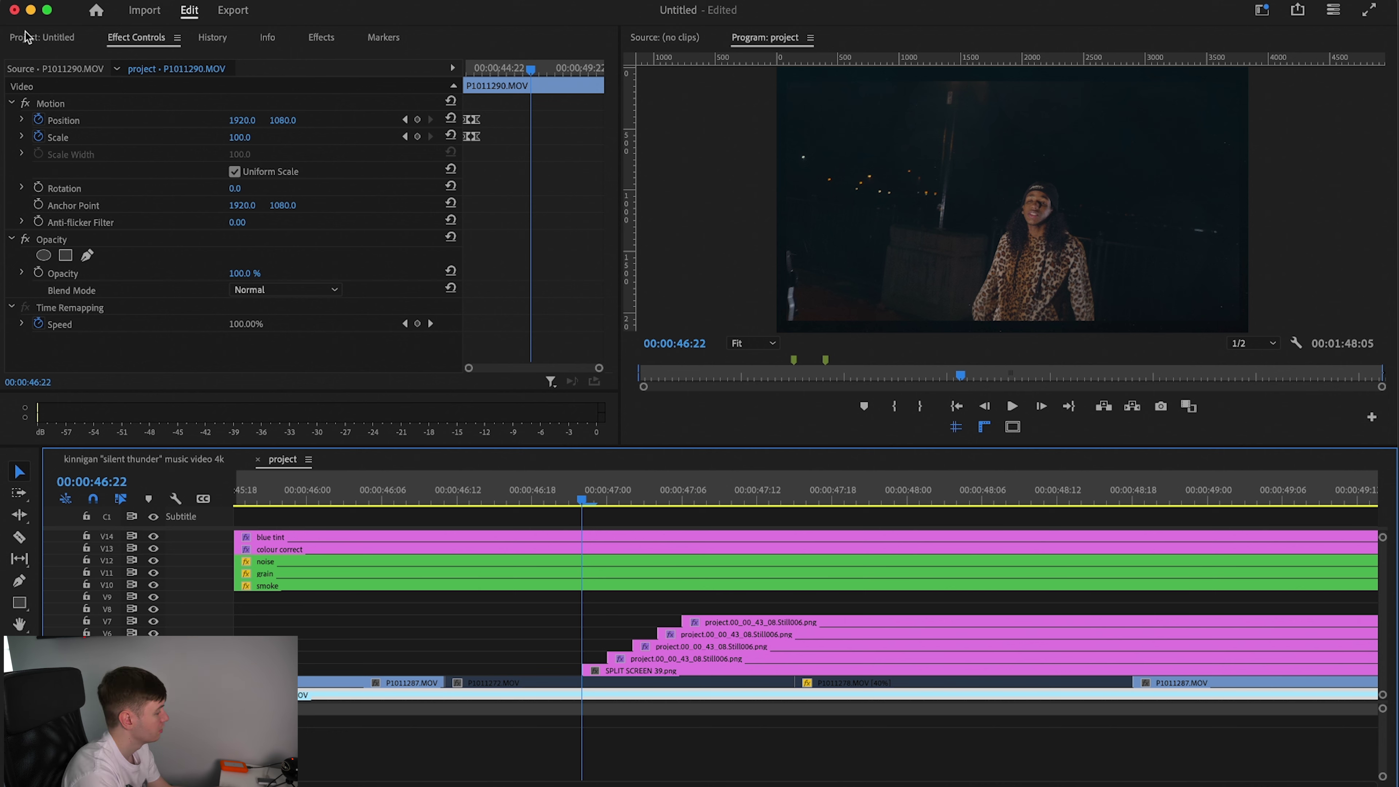
# Create a new adjustment layer in the project with the default settings
pyautogui.hotkey('shift', '1')
pyautogui.click(568, 373)
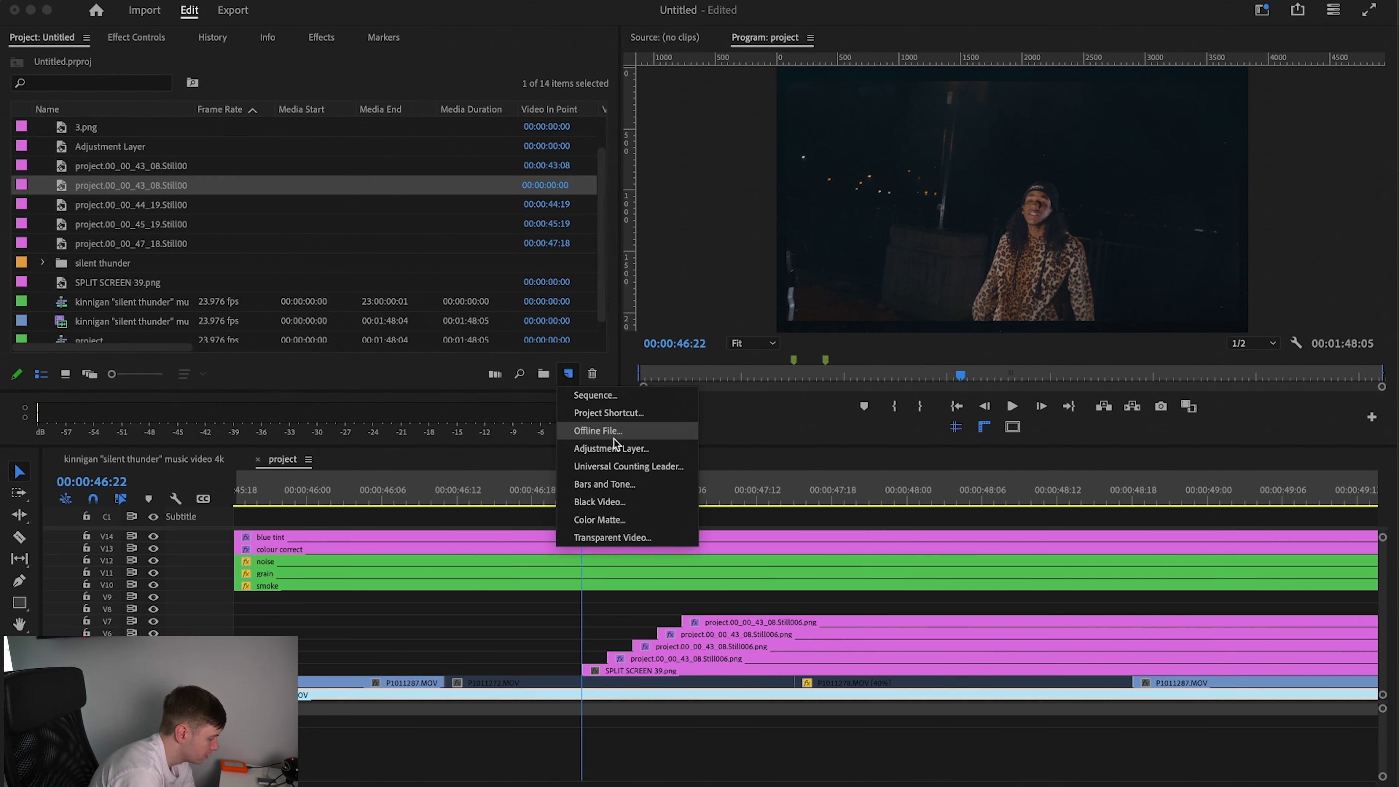
pyautogui.click(594, 447)
pyautogui.click(797, 482)
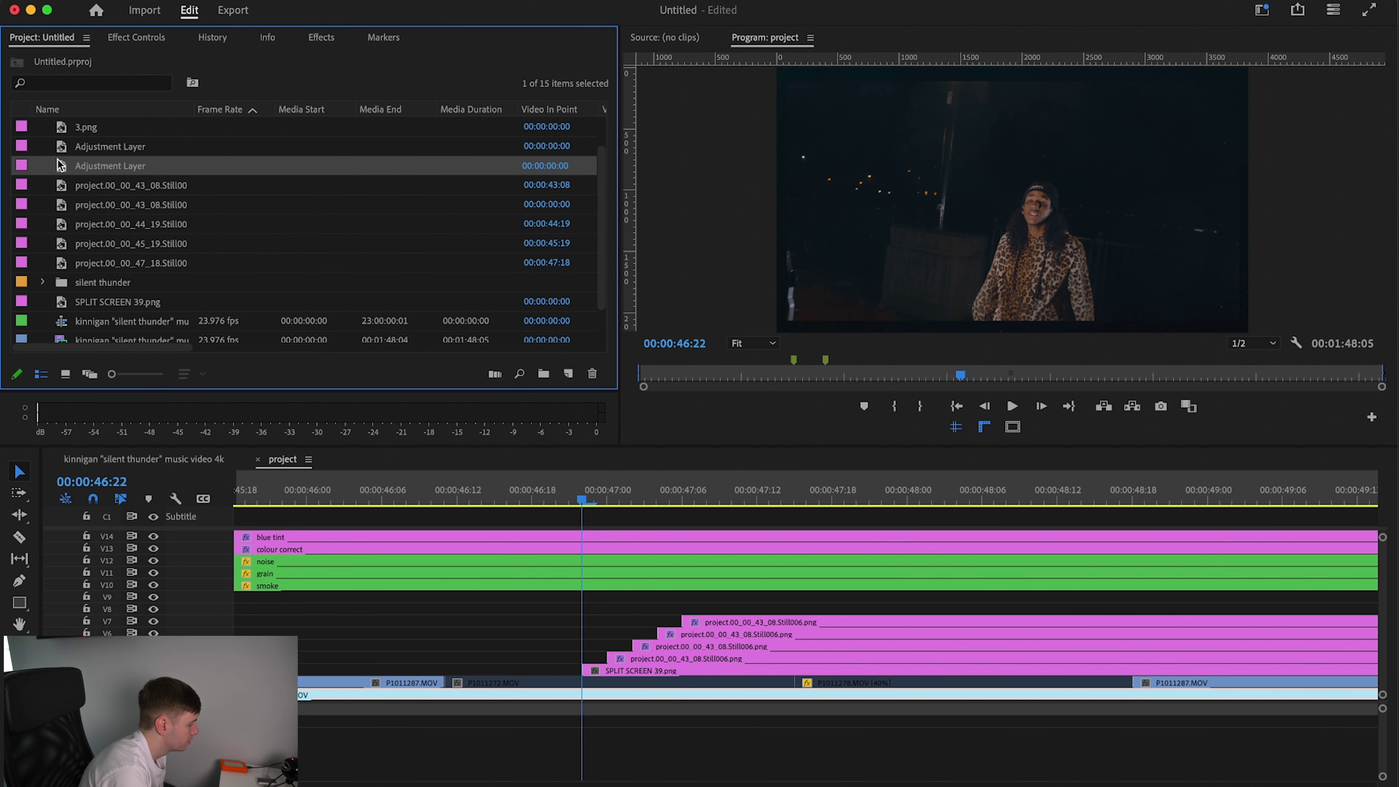
# Place the new adjustment layer on V8 from about 00:00:46:13 and cut off everything after about 00:00:47:19
pyautogui.moveTo(60, 165); pyautogui.dragTo(474, 605)
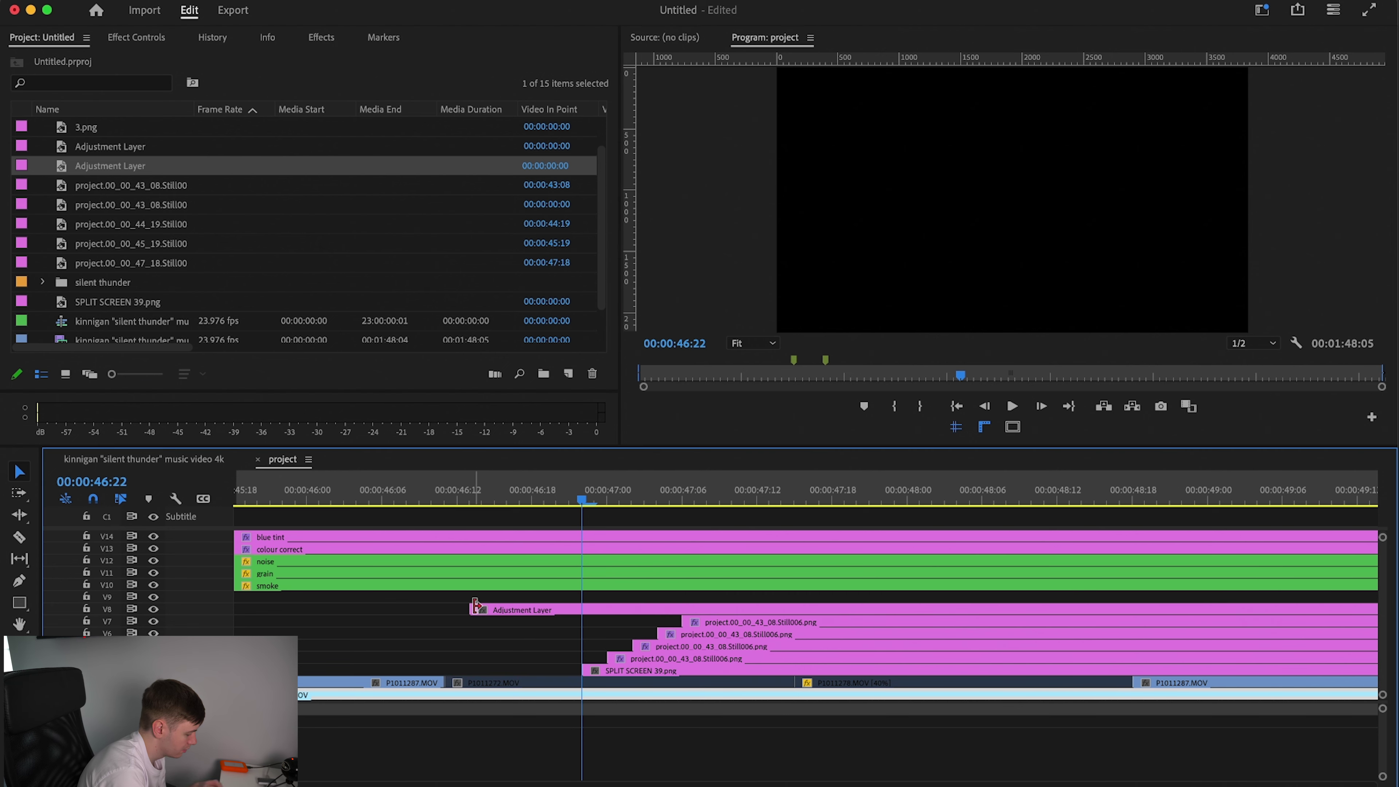
pyautogui.press('c')
pyautogui.click(844, 606)
pyautogui.press('v')
pyautogui.click(878, 608)
pyautogui.press('Delete')
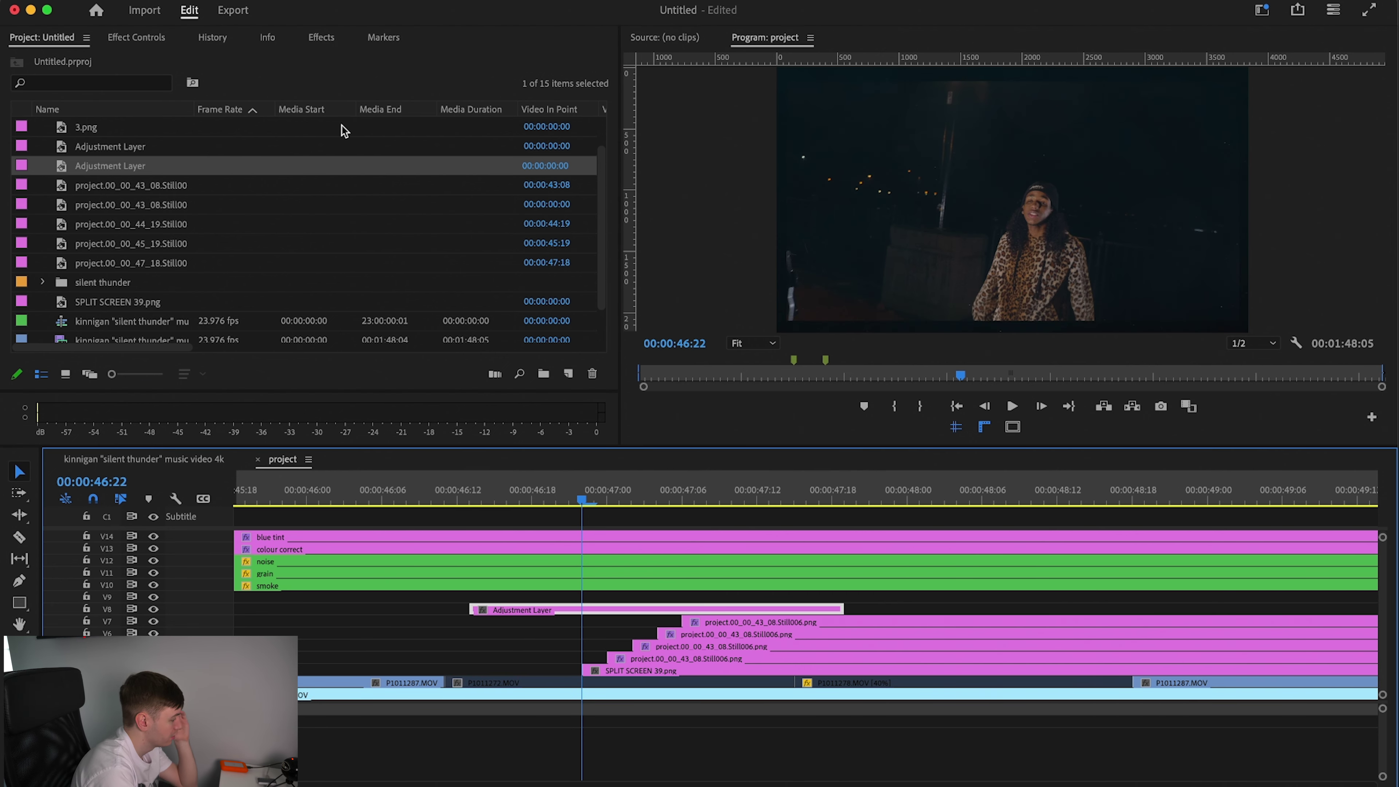
# Search the effects for "flash", apply the SIMPLE FLASH 3 preset to the V8 adjustment layer and show its effect settings
pyautogui.click(321, 39)
pyautogui.click(166, 59)
pyautogui.click(159, 59)
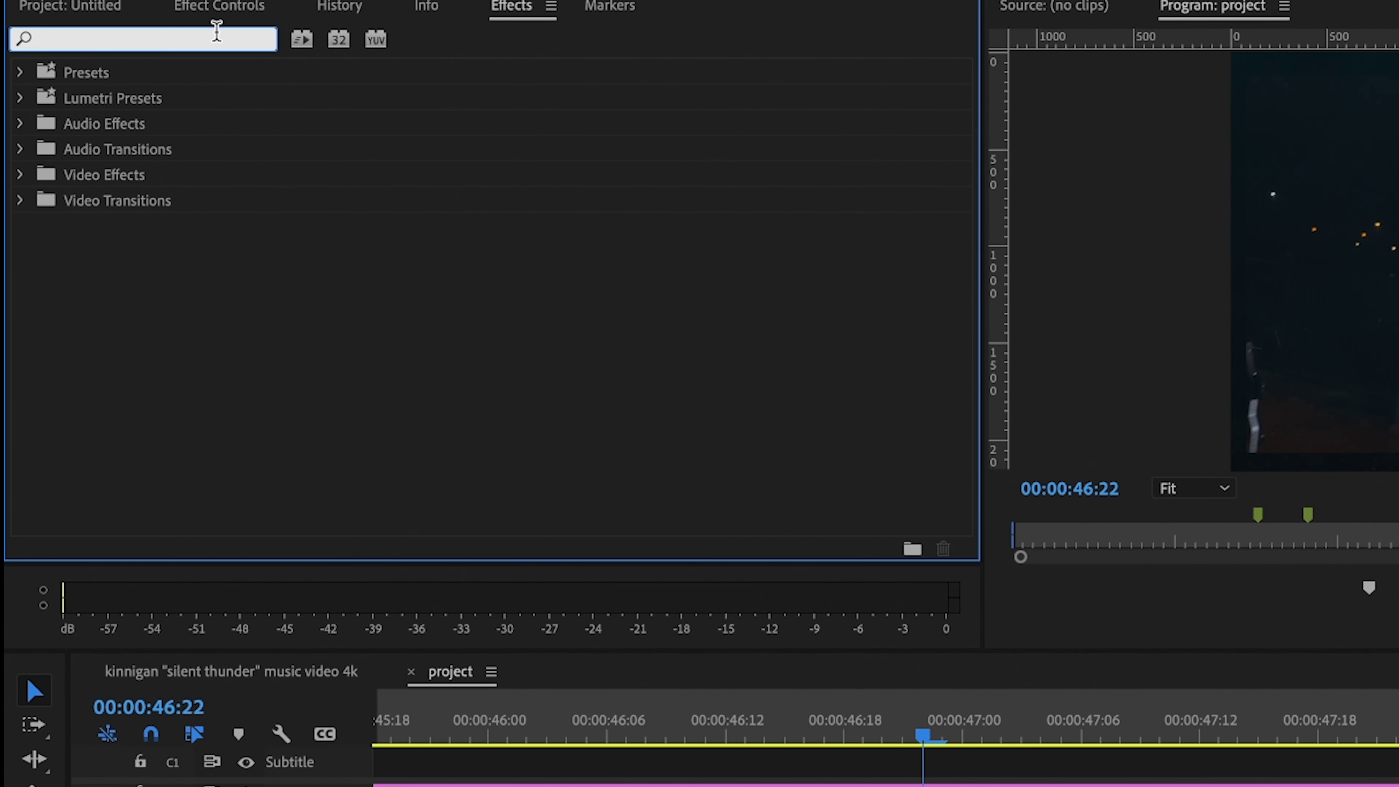
pyautogui.write('fl')
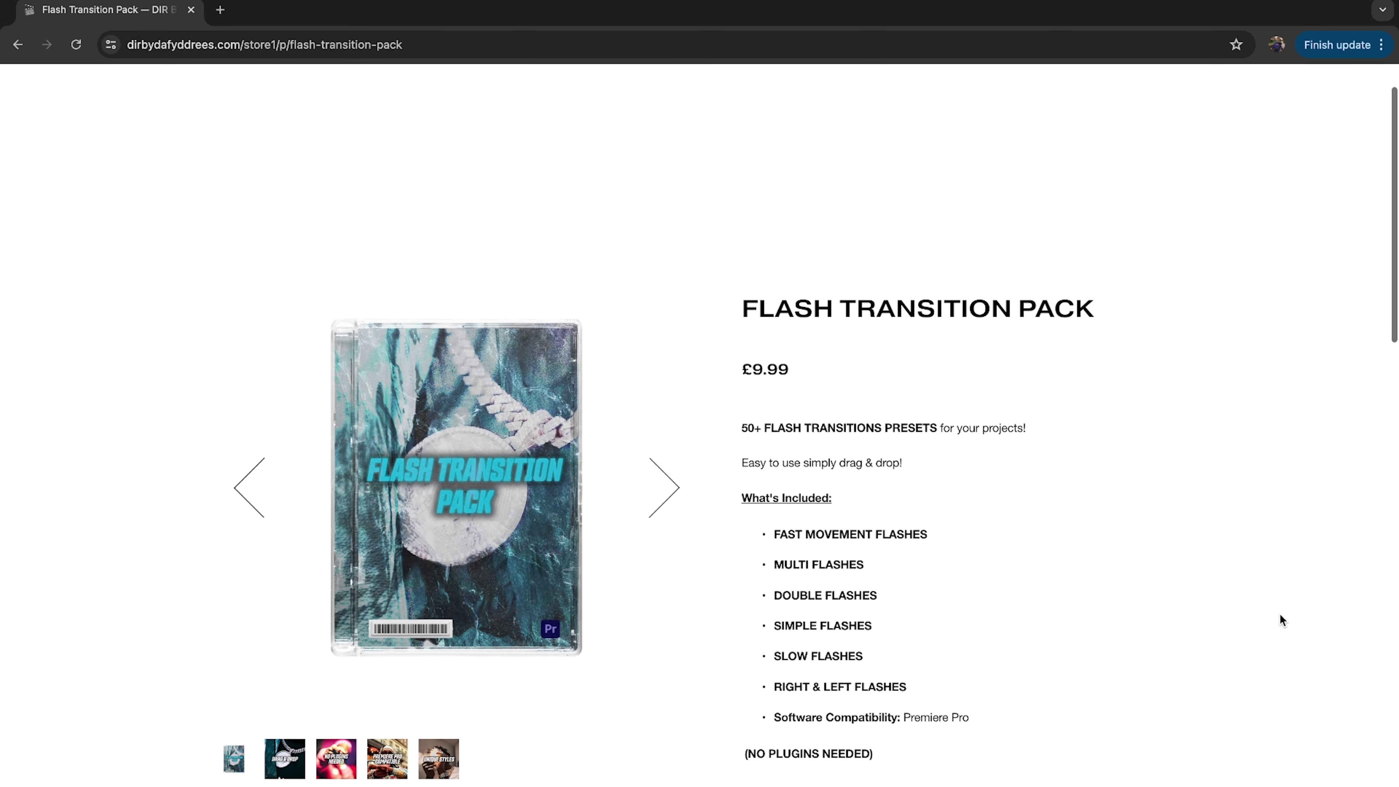
pyautogui.scroll(-3, 1279, 614)
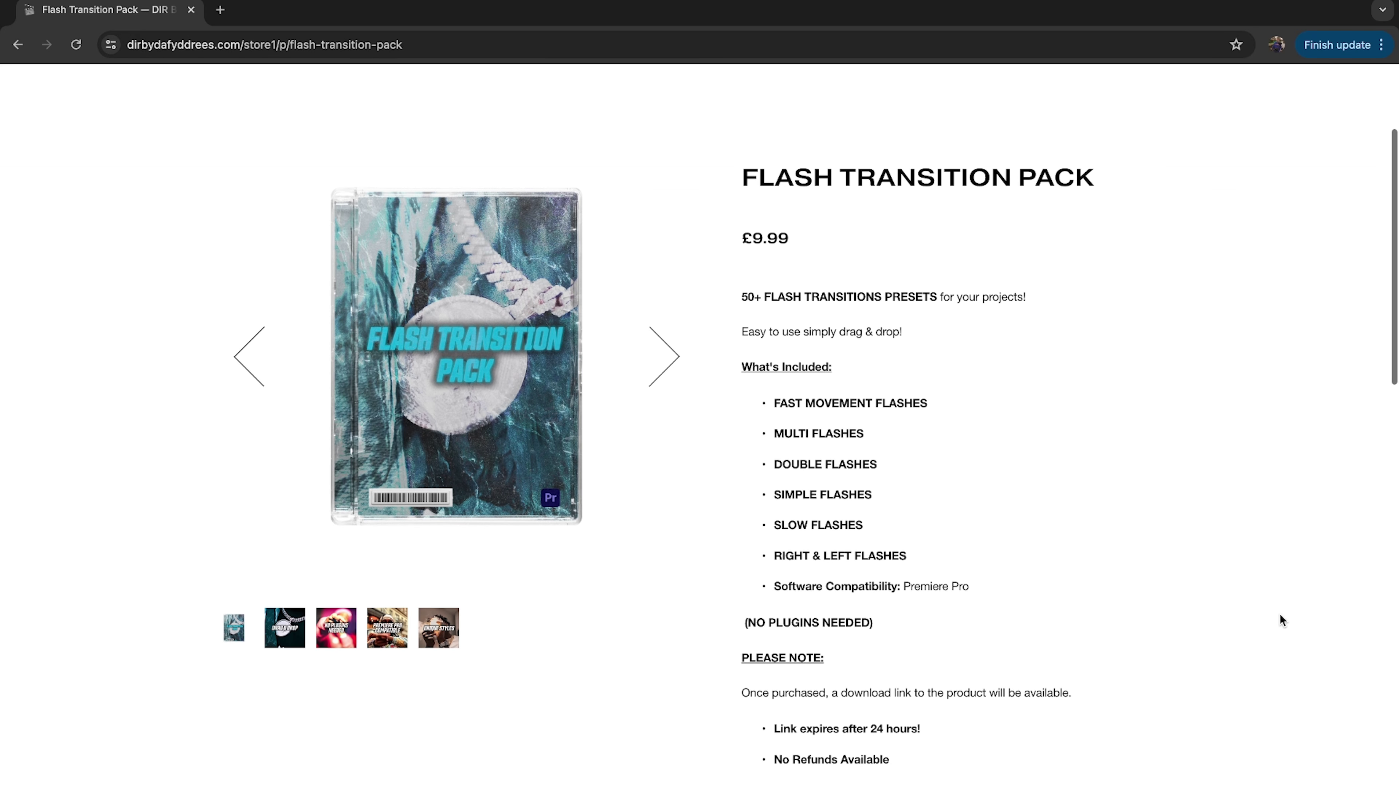
pyautogui.scroll(-4, 1279, 613)
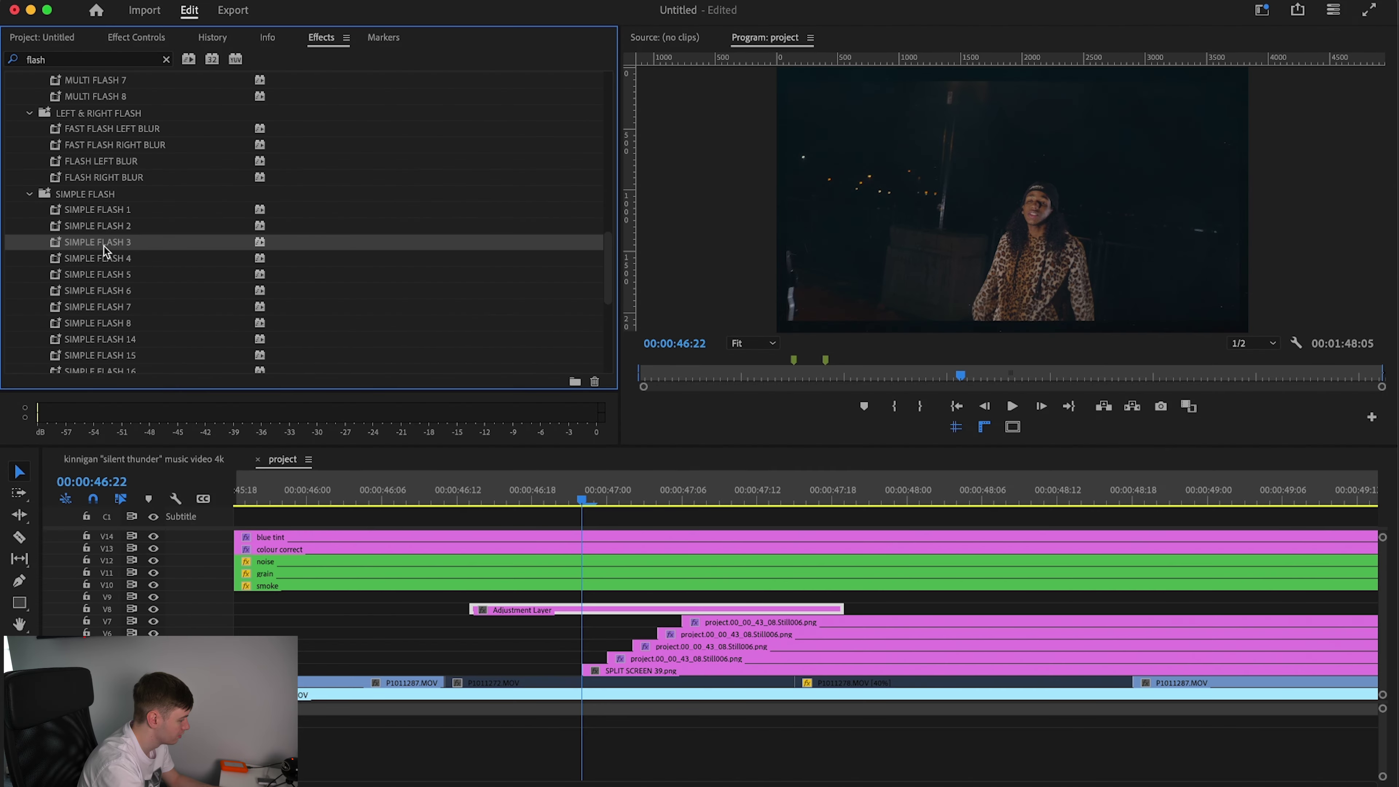
pyautogui.moveTo(503, 579); pyautogui.dragTo(596, 613)
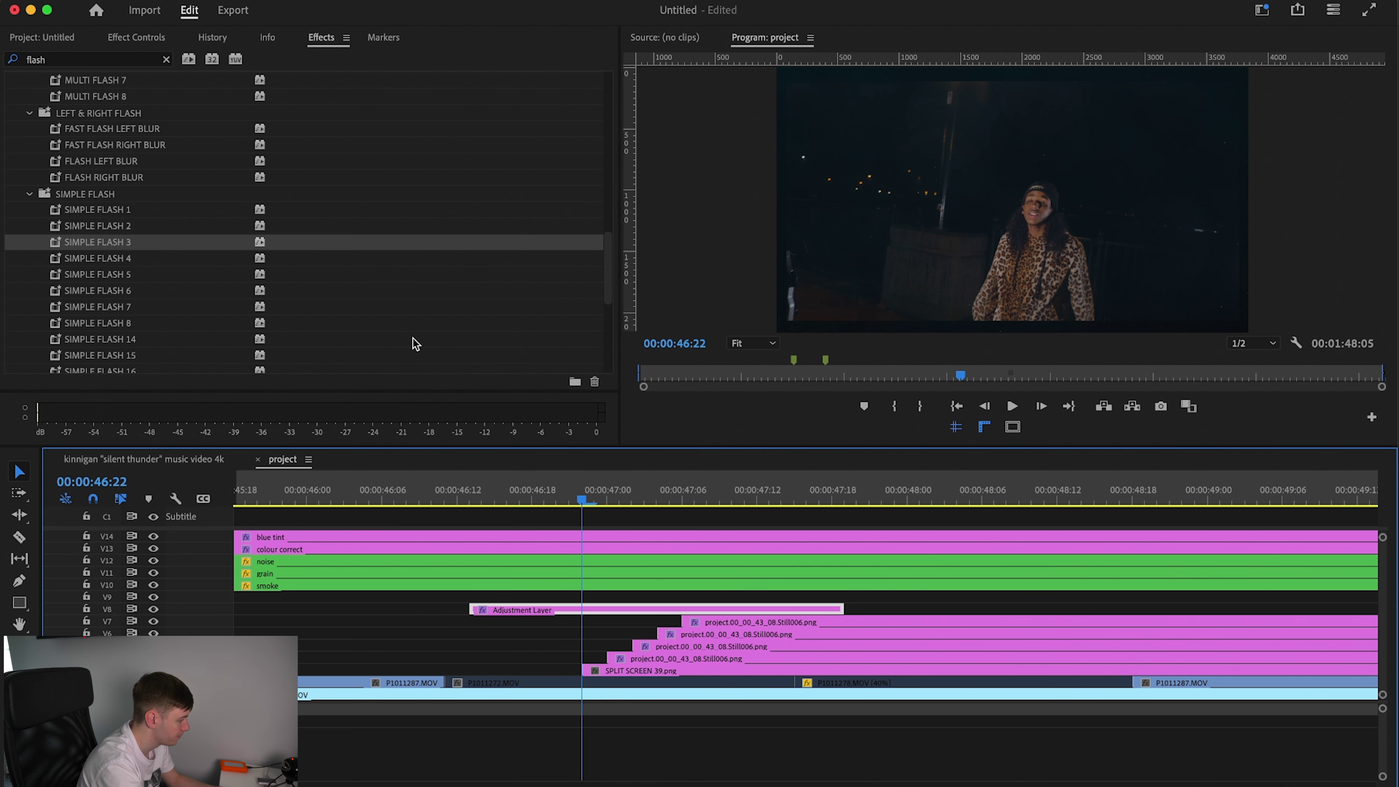
pyautogui.click(137, 41)
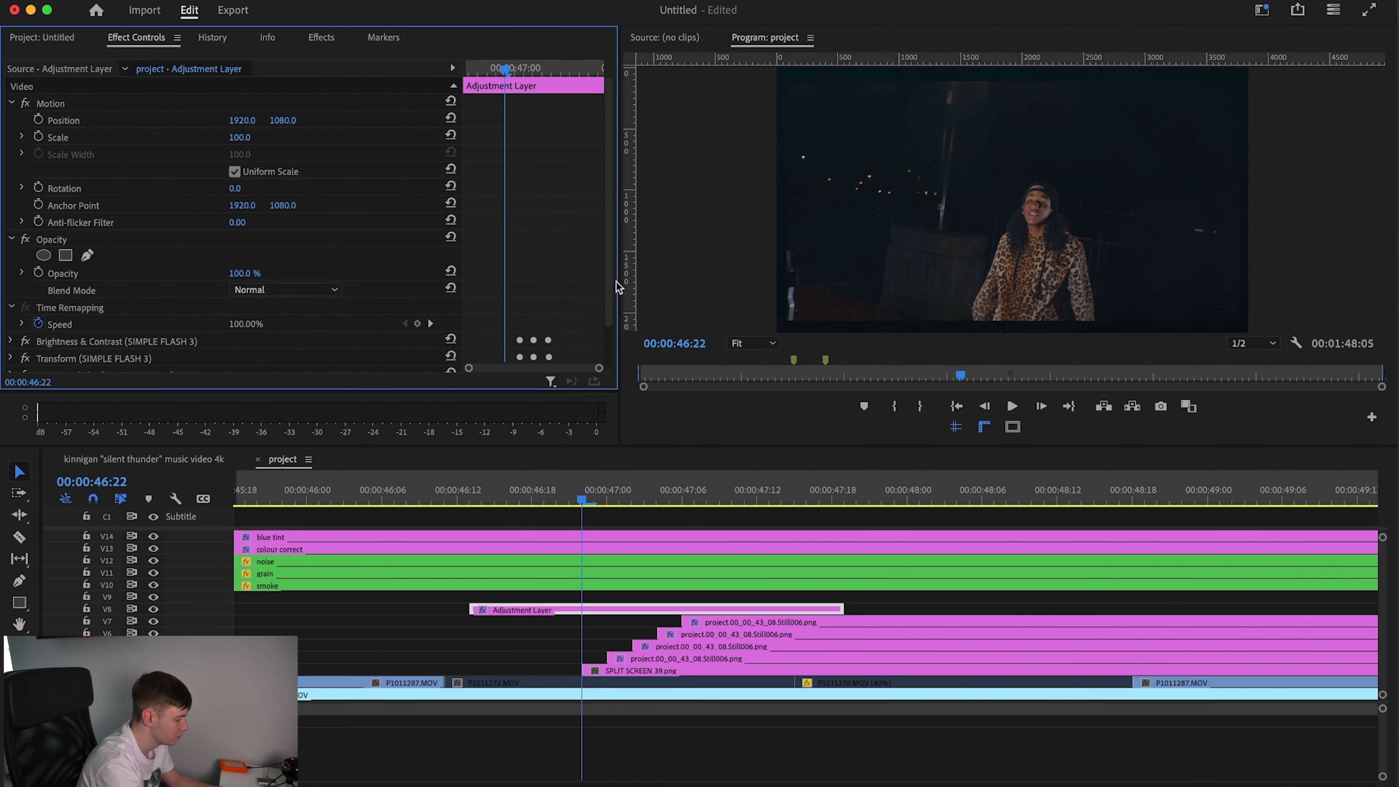
# Shift all SIMPLE FLASH 3 keyframes on the V8 adjustment layer earlier so the flash peaks at 00:00:46:22
pyautogui.scroll(-2, 617, 286)
pyautogui.click(10, 312)
pyautogui.click(9, 295)
pyautogui.scroll(-3, 440, 295)
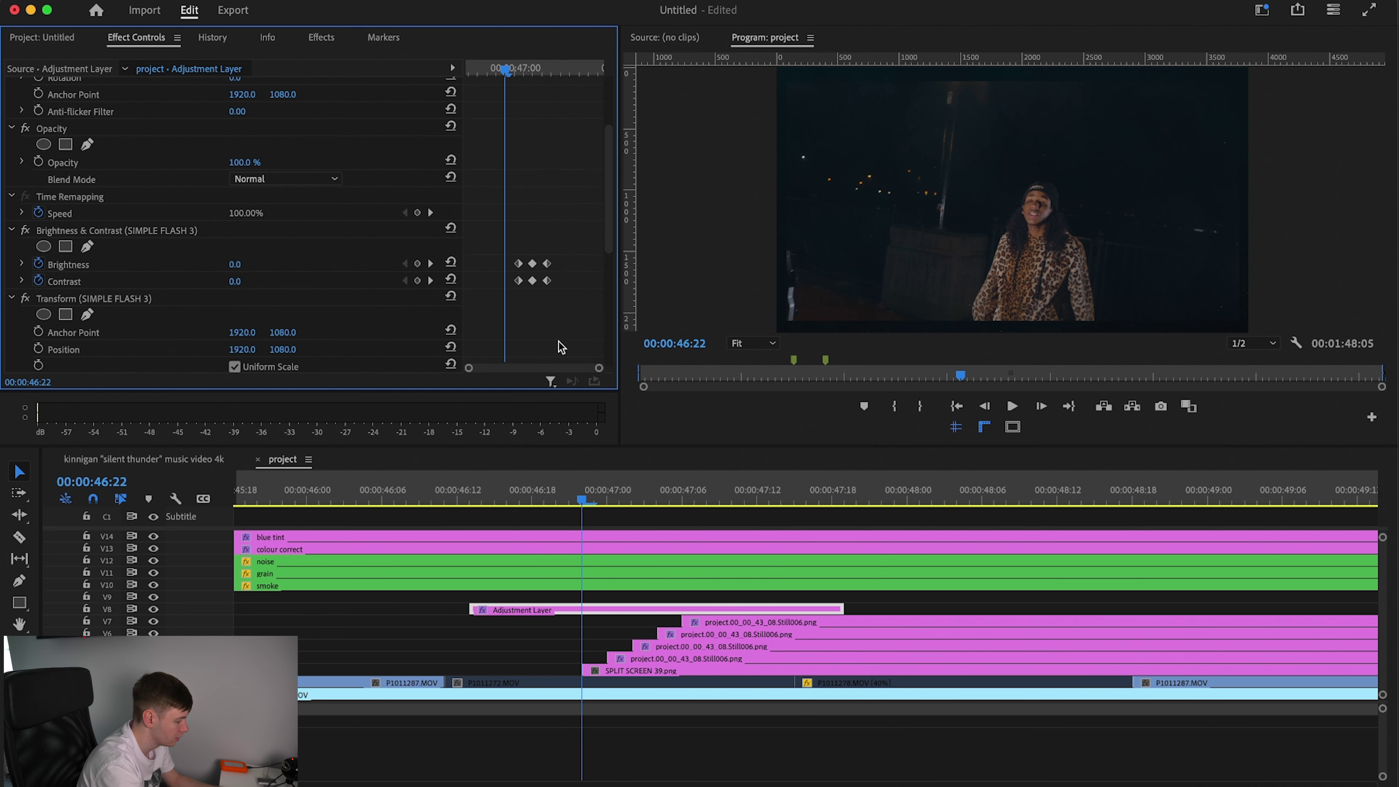
pyautogui.moveTo(487, 239); pyautogui.dragTo(578, 479)
pyautogui.moveTo(533, 340); pyautogui.dragTo(505, 339)
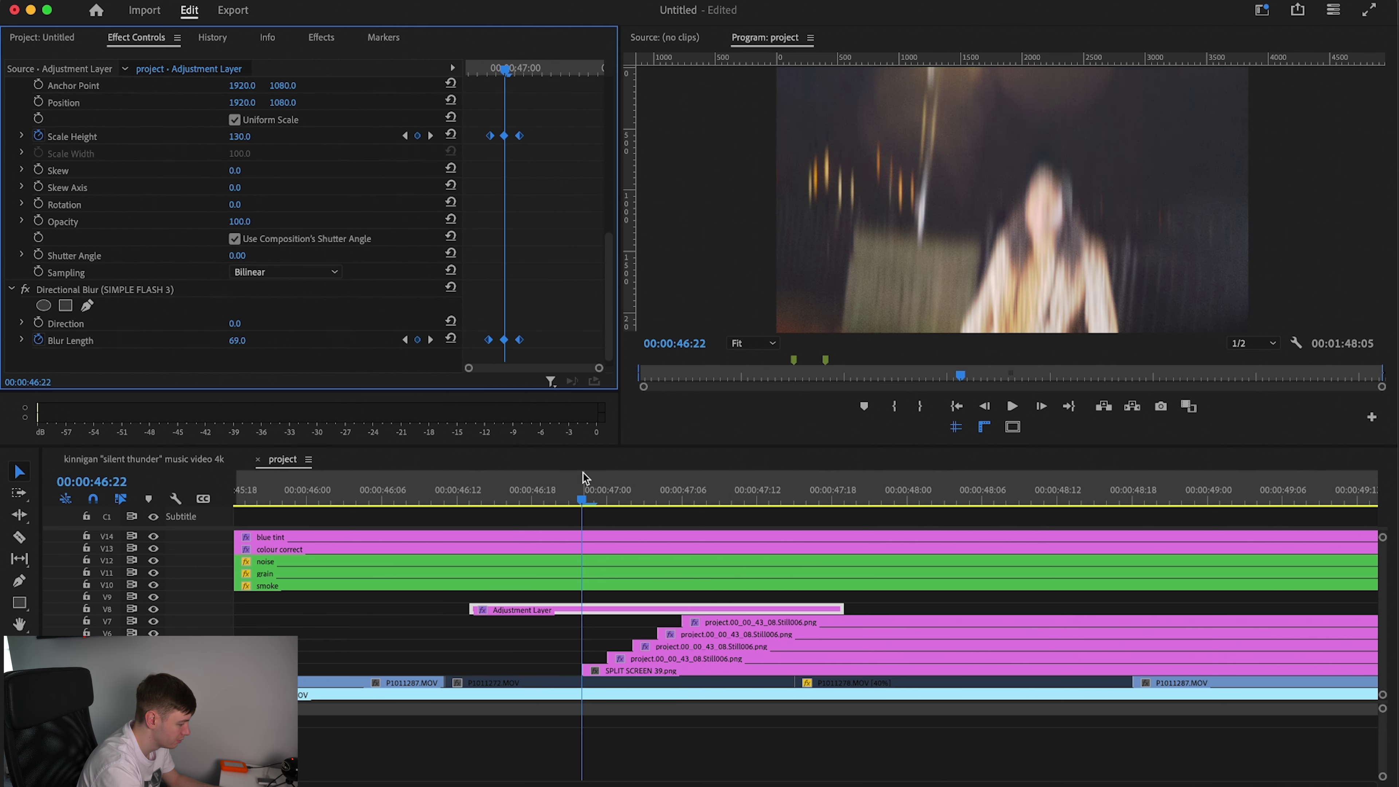
# Play back the V8 flash and the film strips appearing up to about 00:00:47:18
pyautogui.moveTo(585, 478); pyautogui.dragTo(515, 493)
pyautogui.press('space')
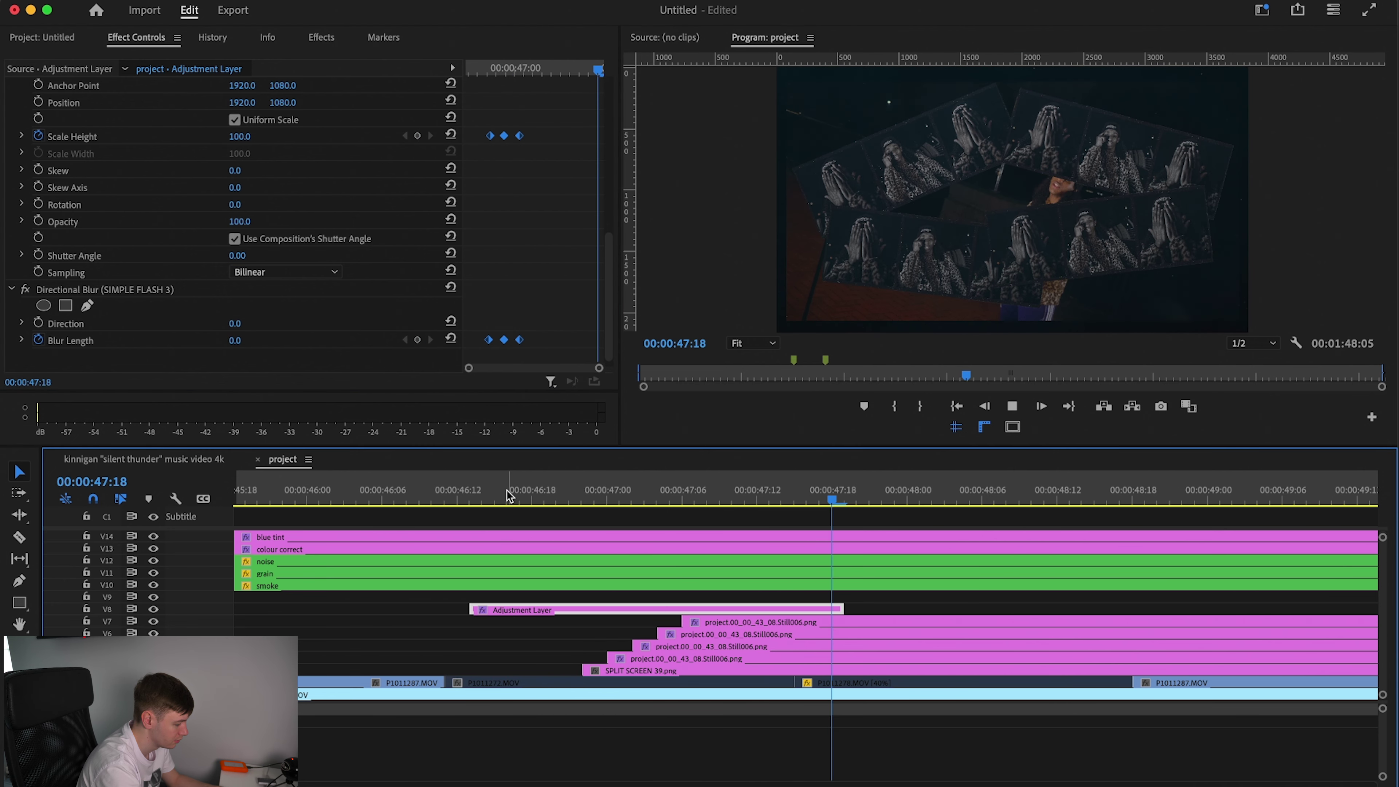
pyautogui.press('space')
pyautogui.click(777, 583)
pyautogui.moveTo(858, 501); pyautogui.dragTo(564, 502)
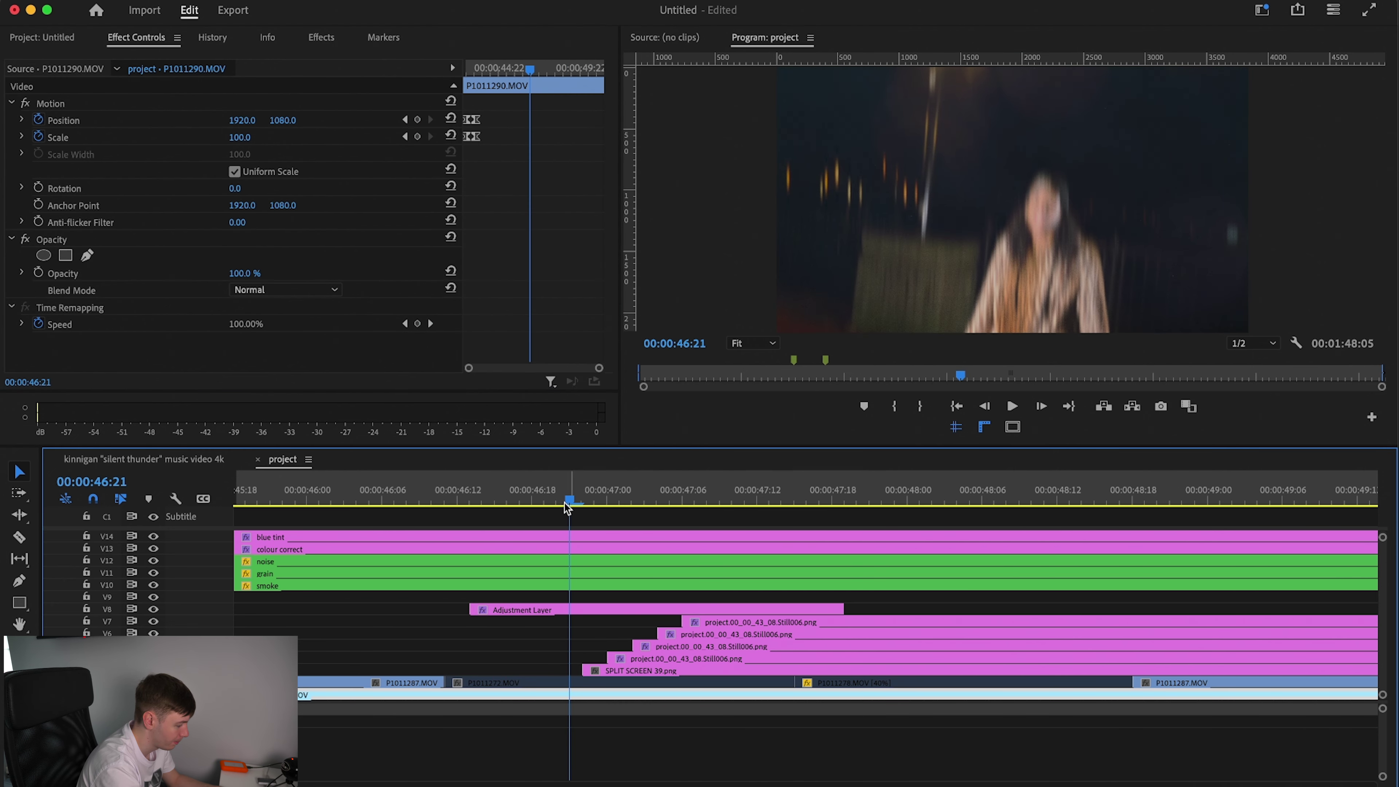
pyautogui.press('space')
pyautogui.press('space')
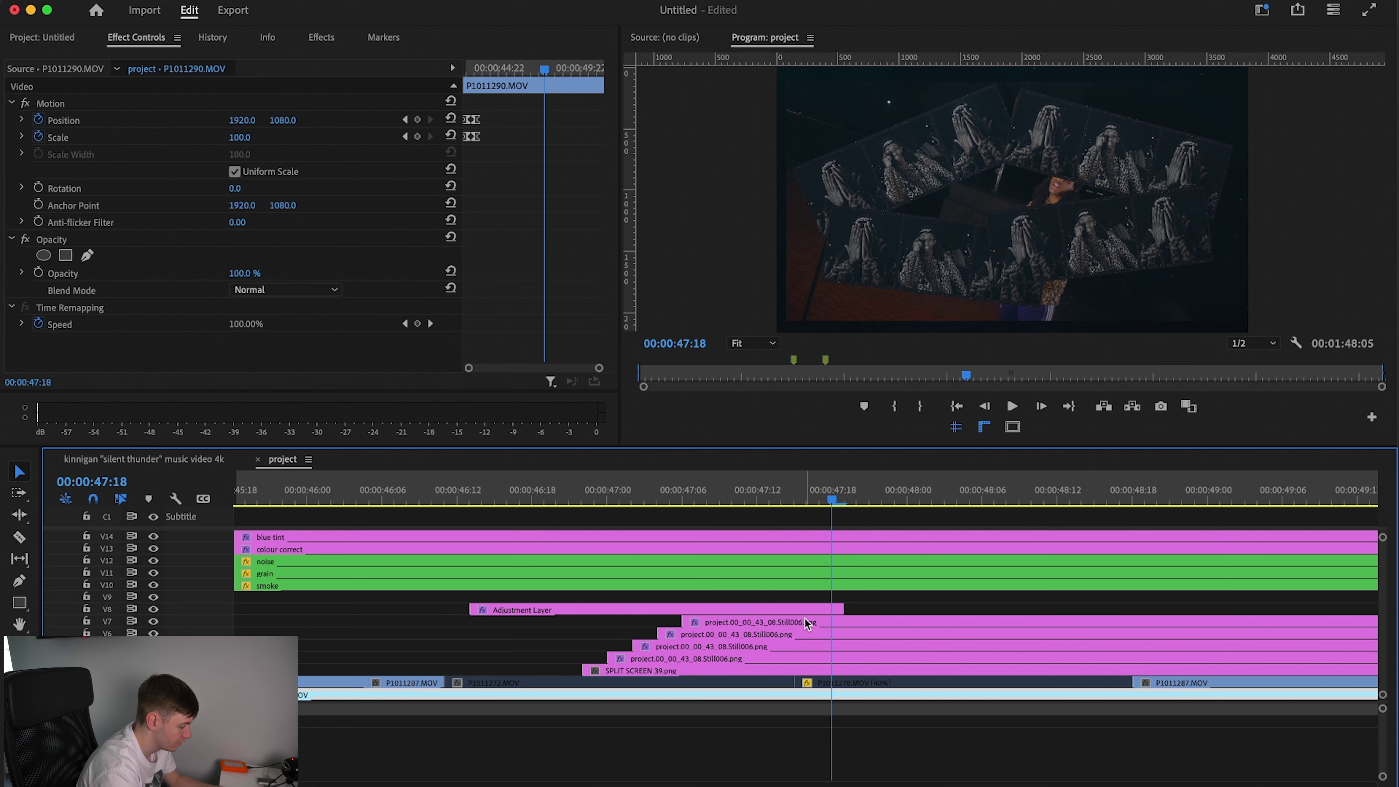
# Turn on Transform keyframes for Position, Scale and Rotation on the V4 film strip at 00:00:47:01
pyautogui.click(667, 658)
pyautogui.click(621, 501)
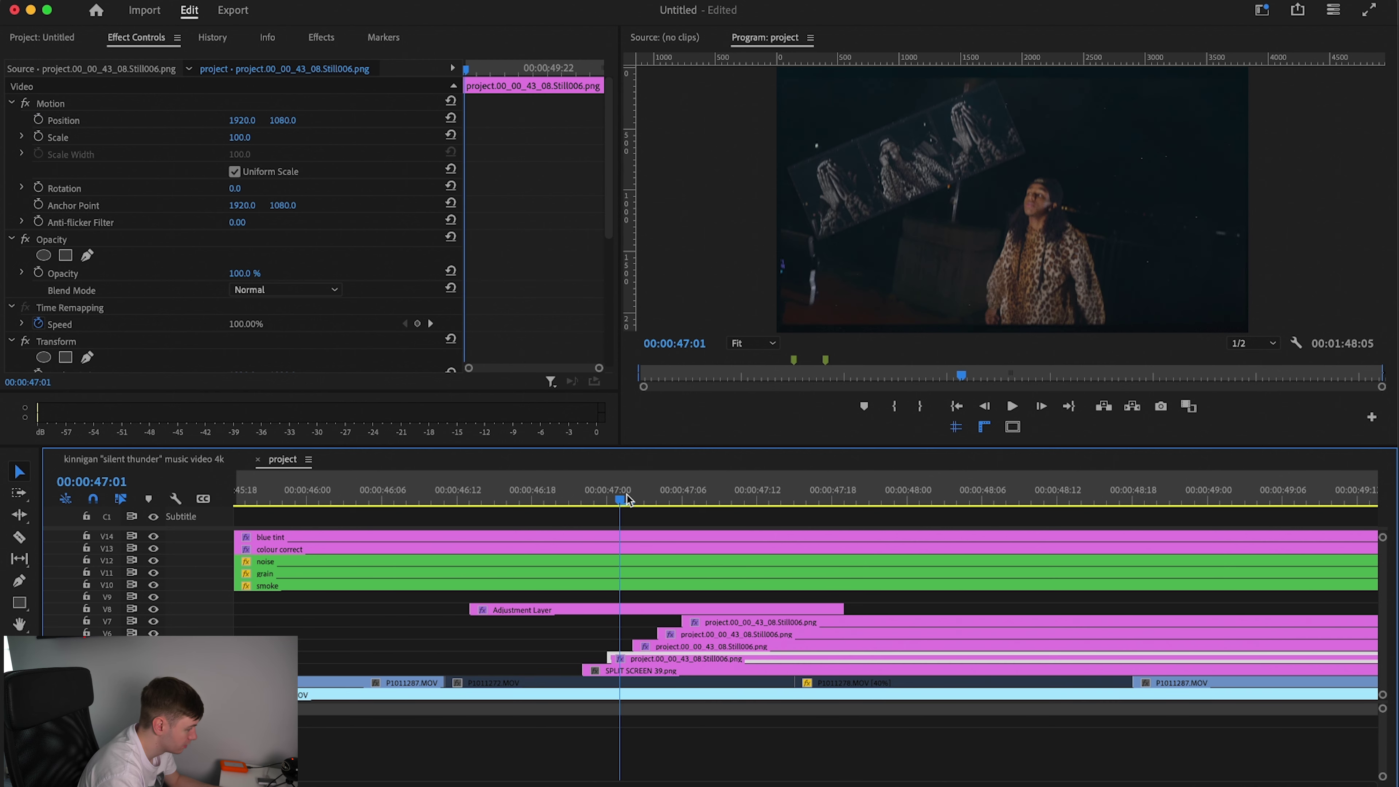
pyautogui.moveTo(607, 216); pyautogui.dragTo(605, 395)
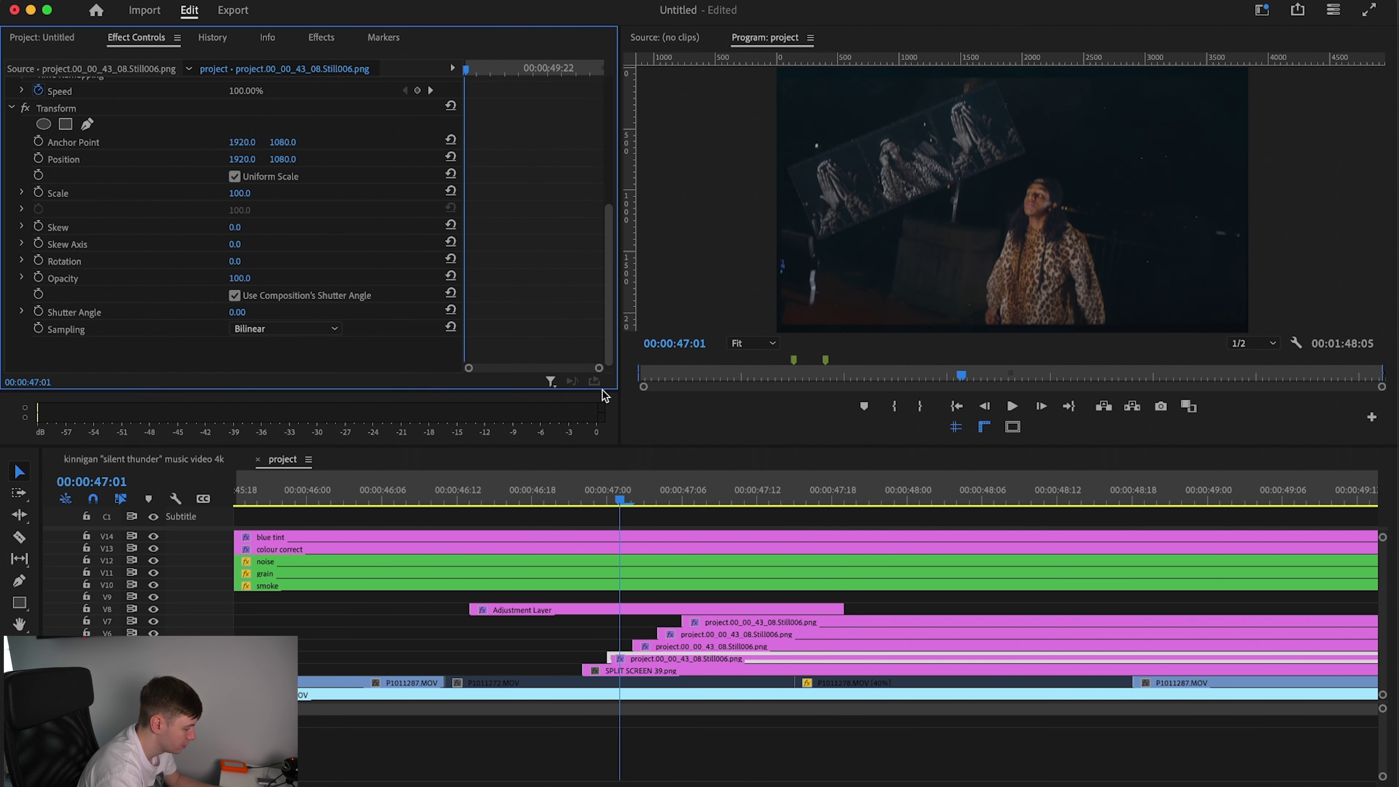
pyautogui.click(39, 159)
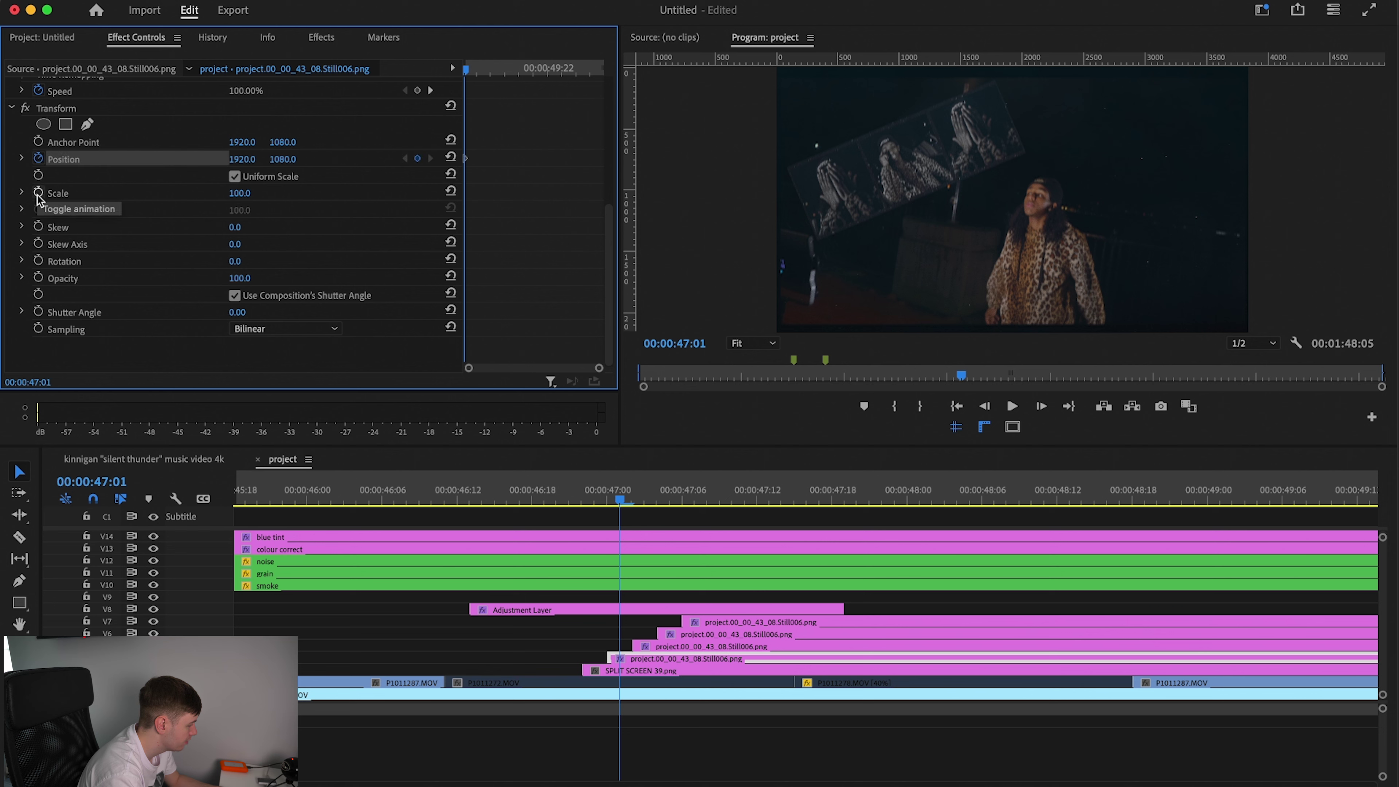
pyautogui.click(39, 193)
pyautogui.click(37, 260)
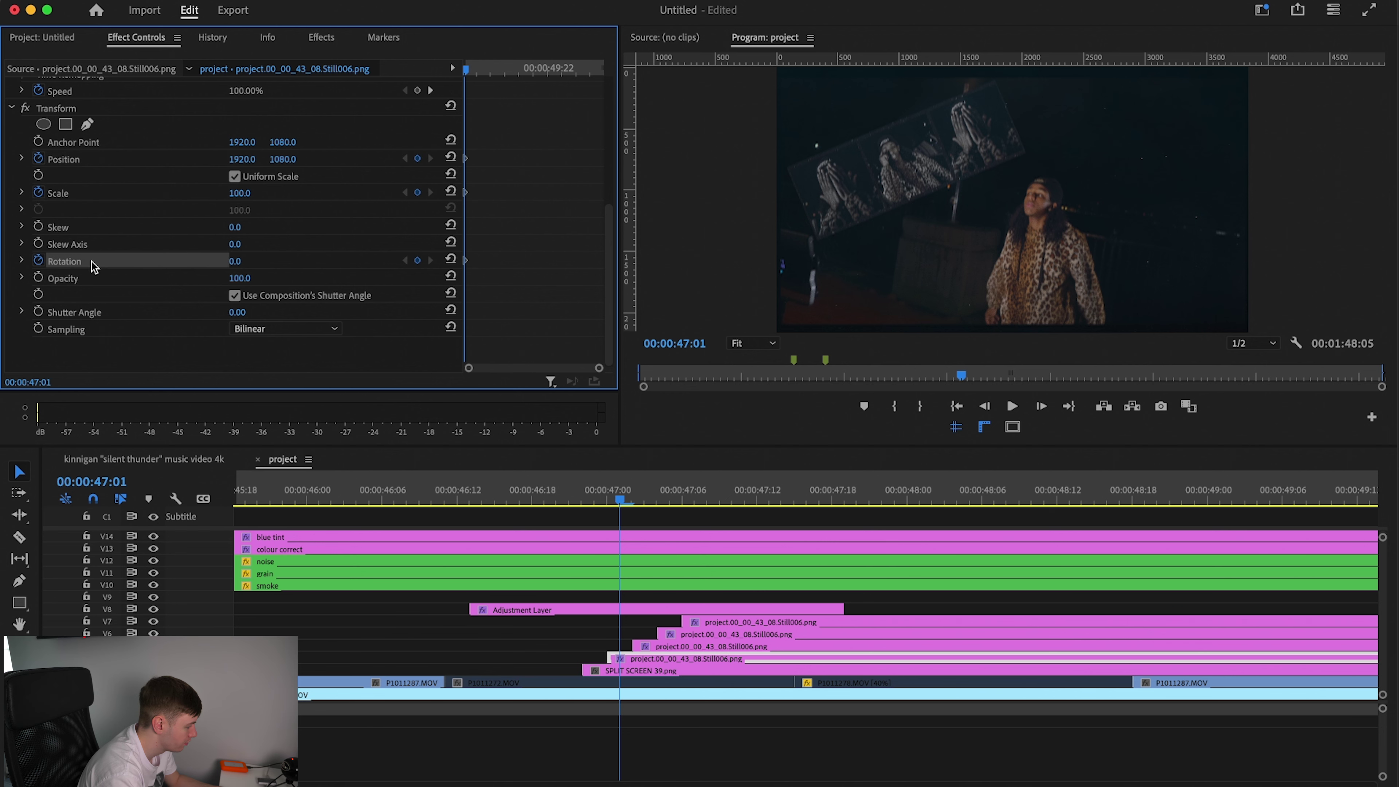
# At 00:00:47:19, set the V4 strip's Transform Position to 1714, 1439, Scale to 99 and Rotation to 34°, and shift these keyframes toward the clip's end
pyautogui.moveTo(519, 72); pyautogui.dragTo(562, 73)
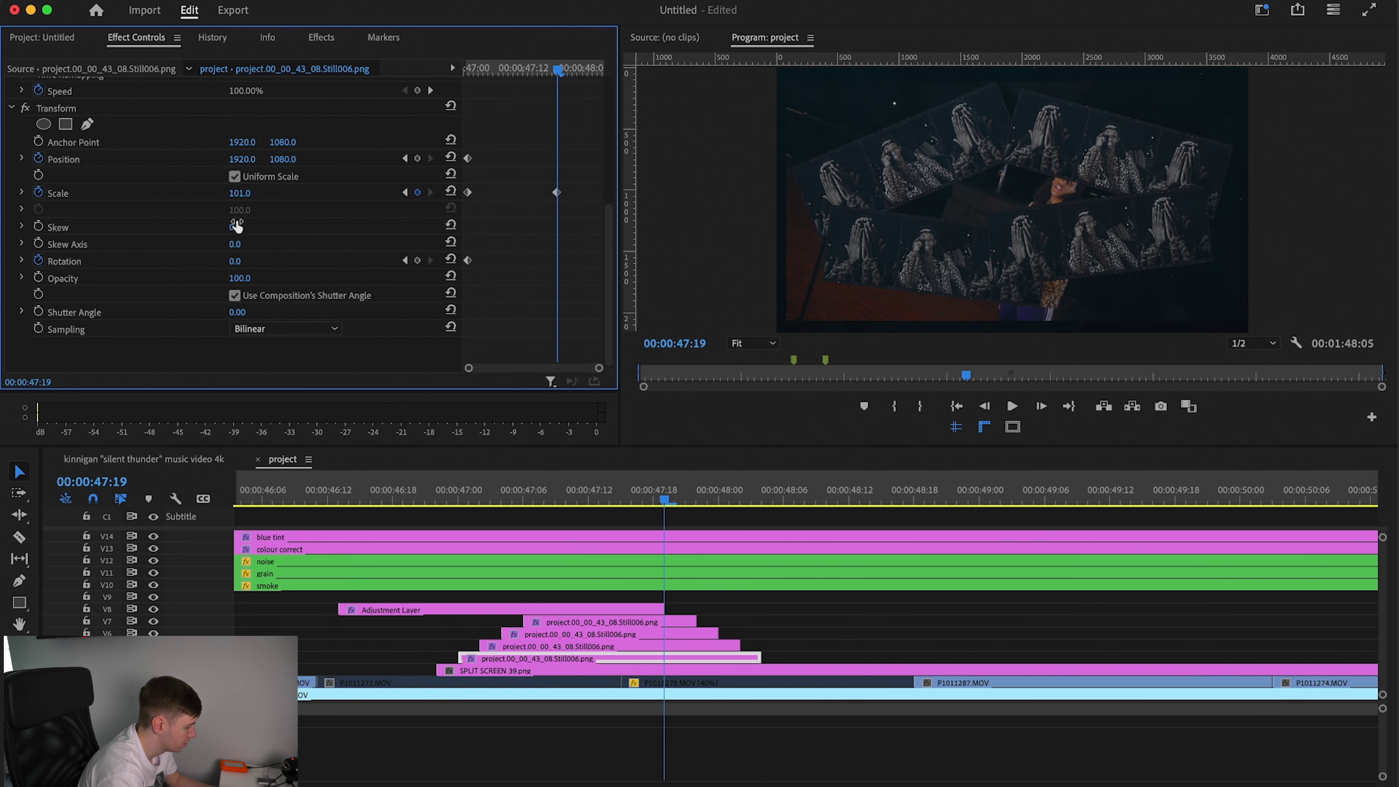
pyautogui.moveTo(235, 262); pyautogui.dragTo(253, 261)
pyautogui.moveTo(283, 160); pyautogui.dragTo(453, 159)
pyautogui.moveTo(834, 191); pyautogui.dragTo(834, 194)
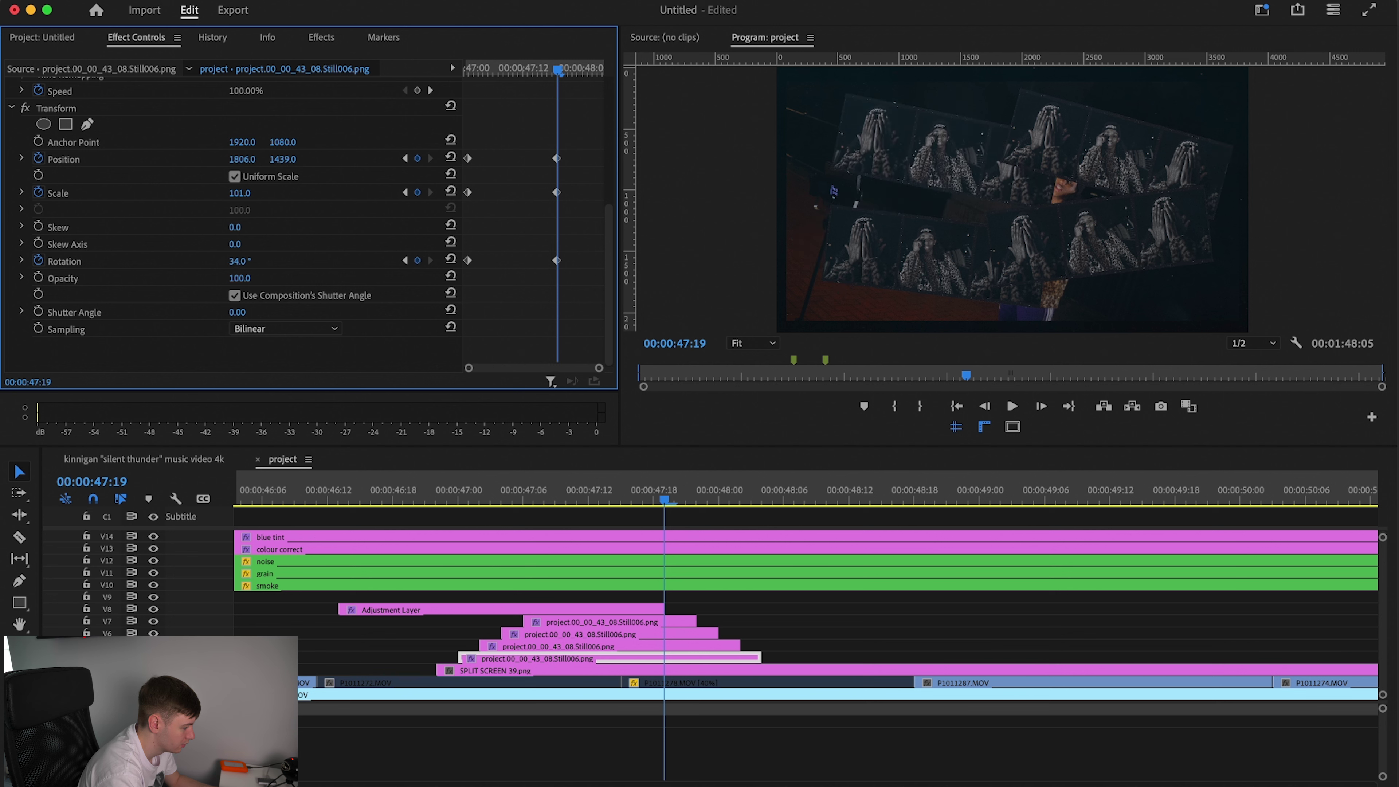
pyautogui.moveTo(183, 159); pyautogui.dragTo(132, 160)
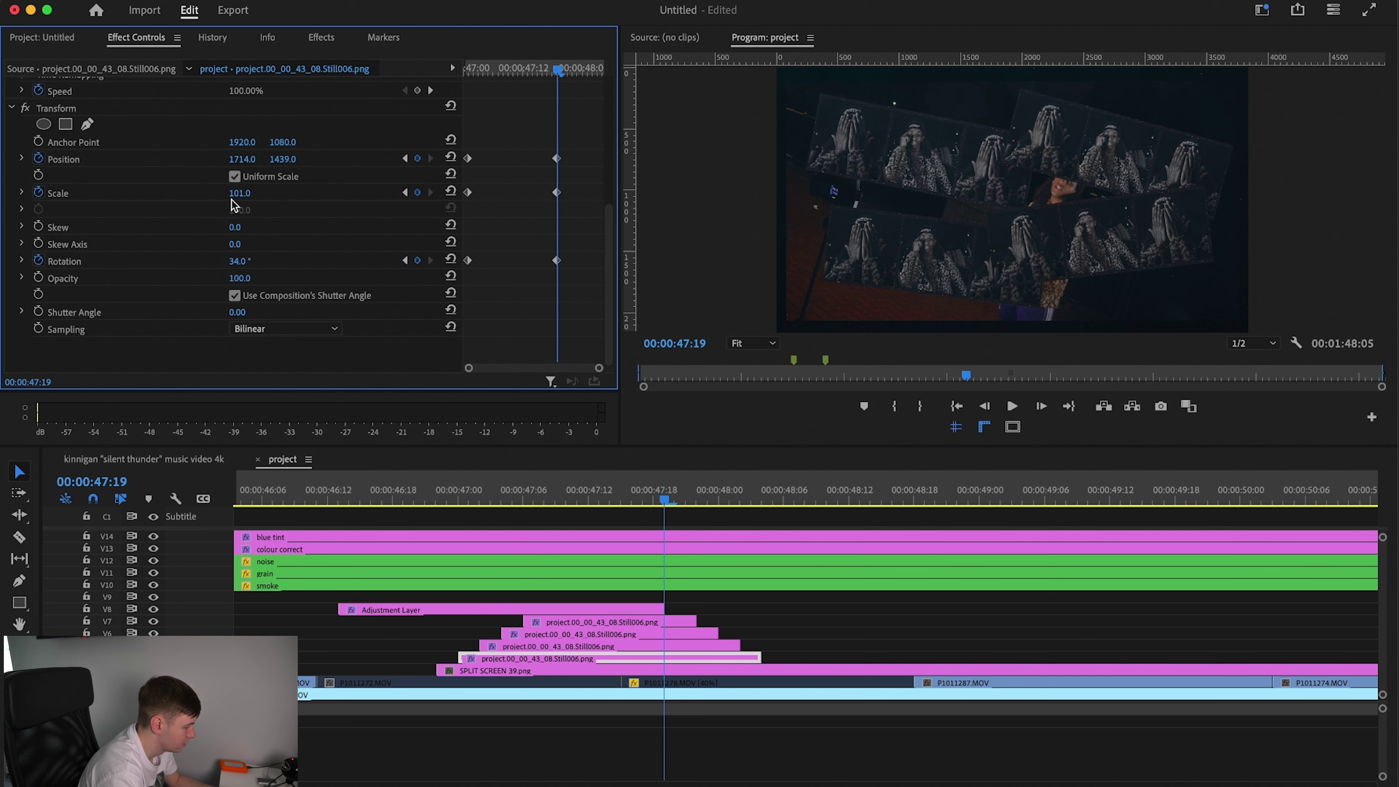
pyautogui.moveTo(231, 195); pyautogui.dragTo(231, 196)
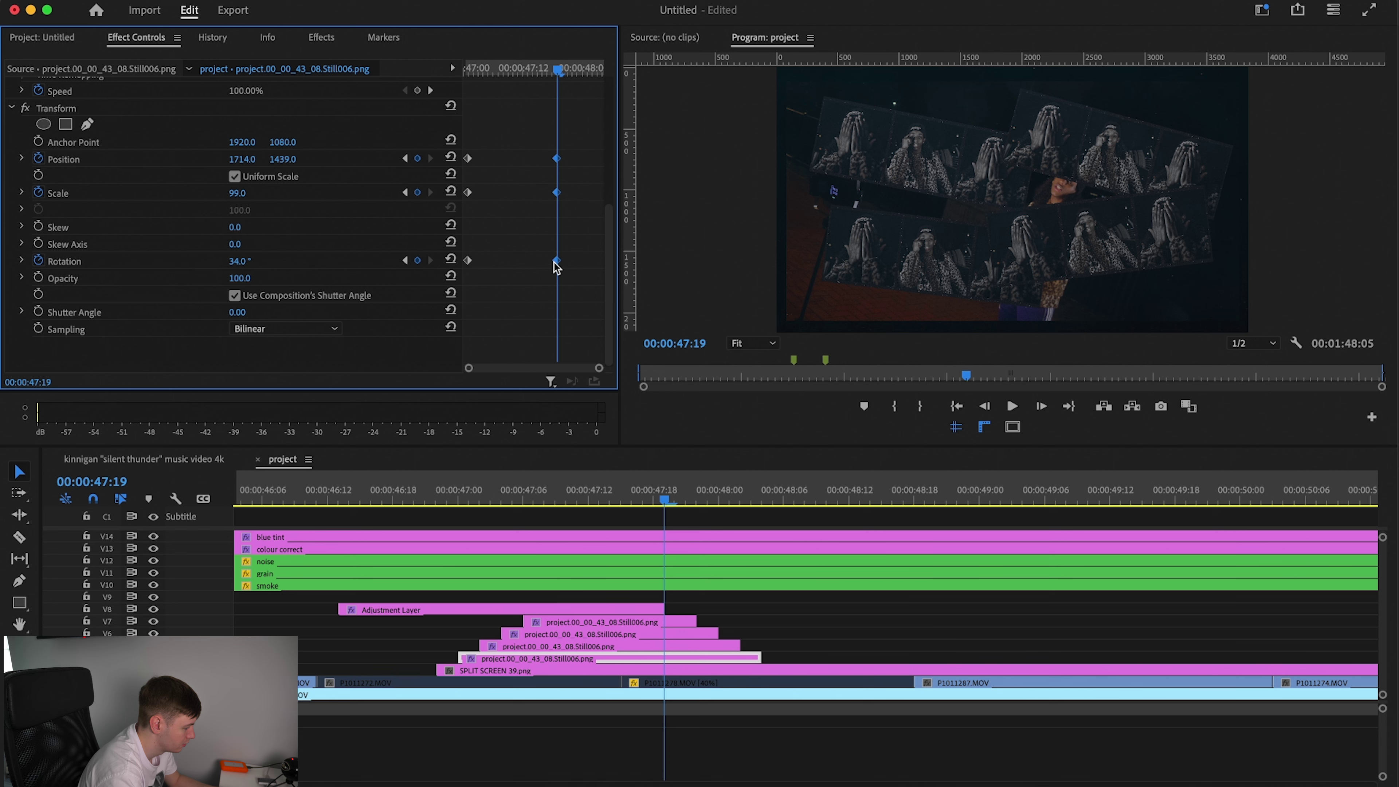
pyautogui.moveTo(556, 266); pyautogui.dragTo(611, 266)
# Turn on Transform keyframes for Position, Scale and Rotation on the V5 film strip at 00:00:47:02
pyautogui.click(604, 648)
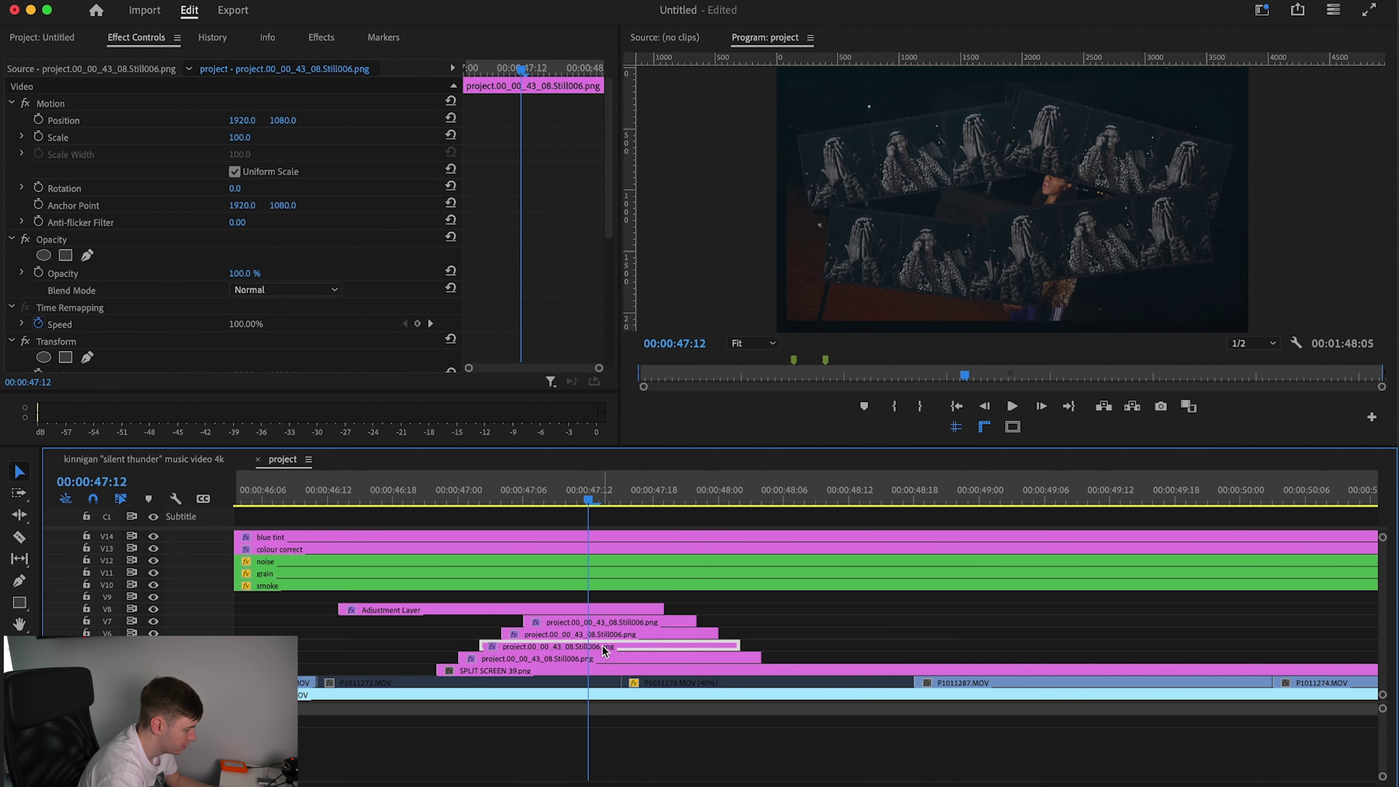
pyautogui.moveTo(608, 229); pyautogui.dragTo(610, 356)
pyautogui.moveTo(521, 69); pyautogui.dragTo(457, 68)
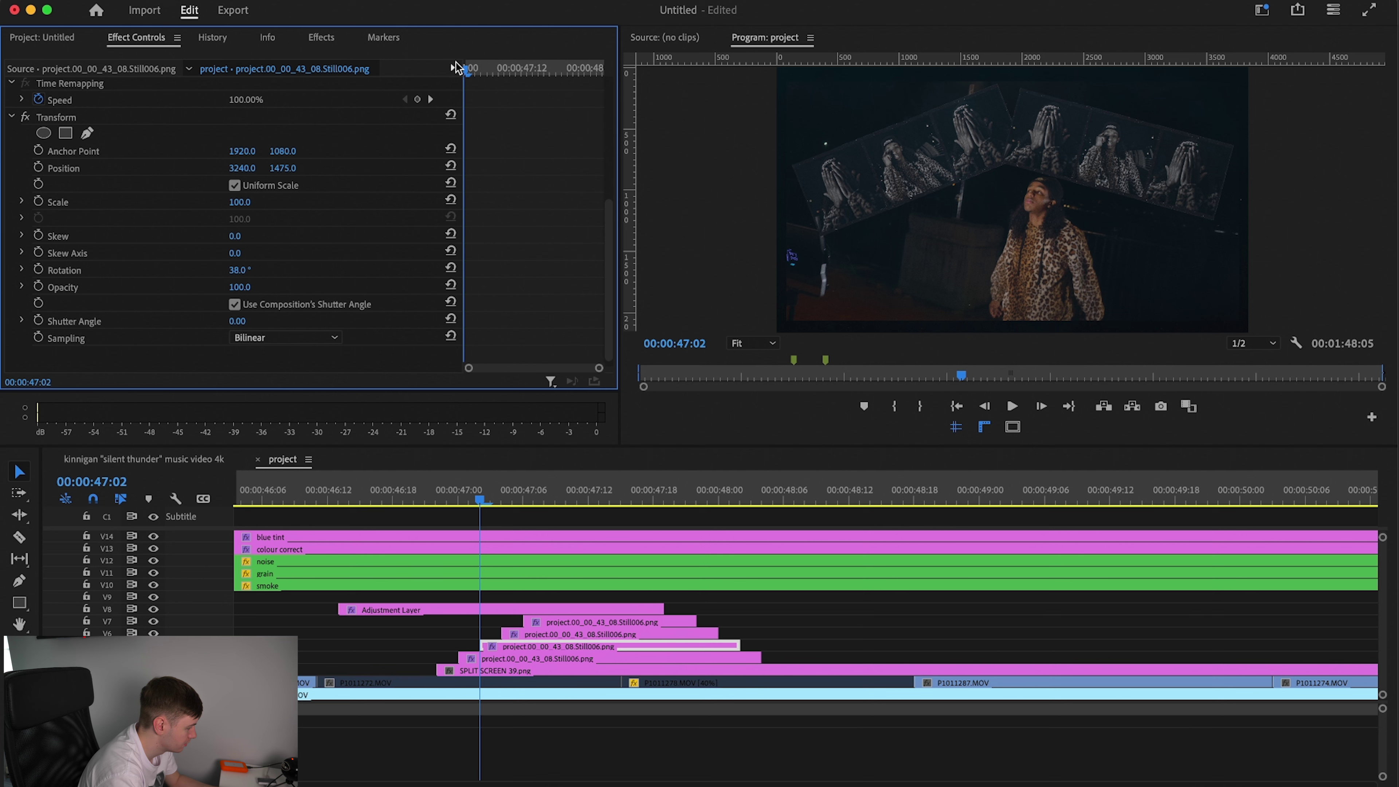
pyautogui.click(38, 166)
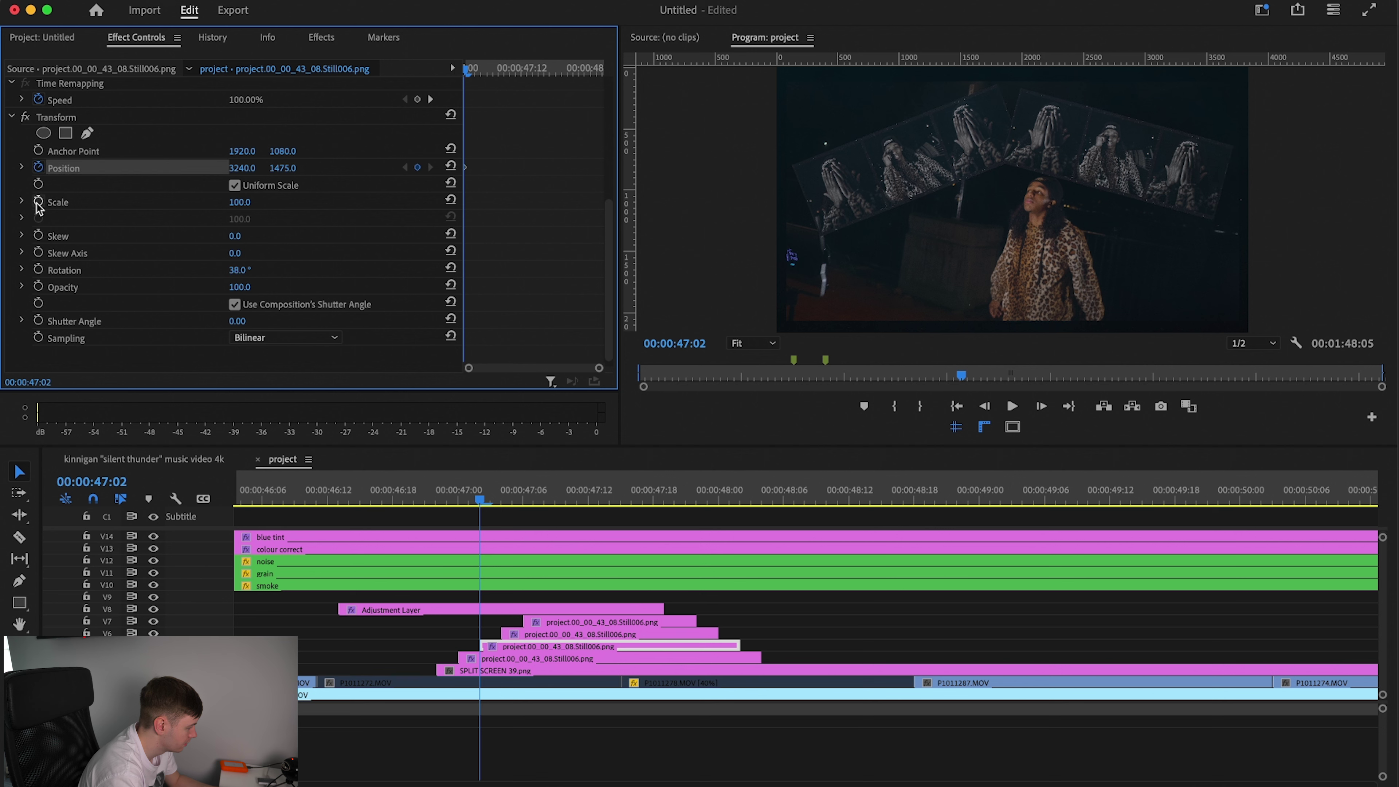
pyautogui.click(37, 201)
pyautogui.click(38, 270)
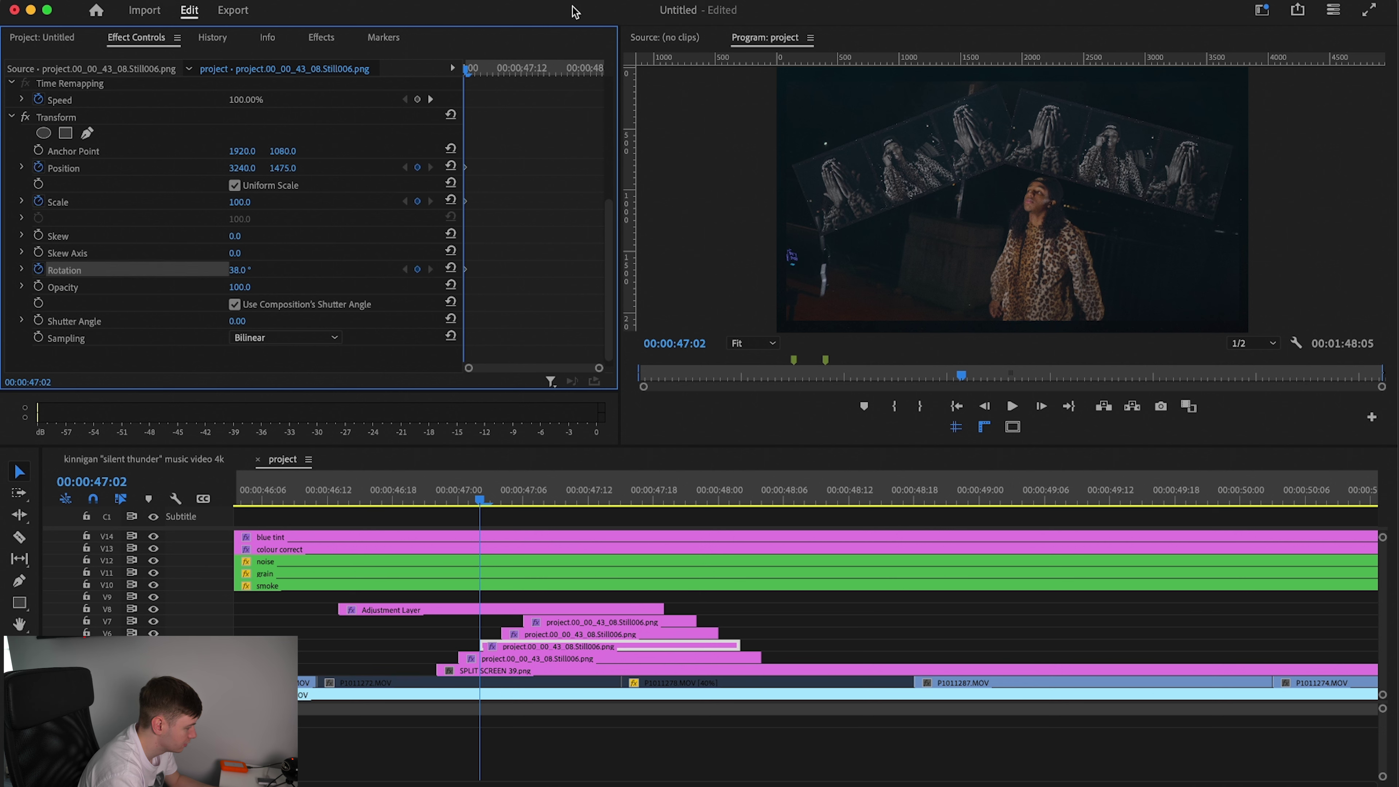
# At 00:00:47:20, set the V5 strip's Transform Position to 3346, 1475, Scale to 127 and Rotation to 8°
pyautogui.click(567, 69)
pyautogui.moveTo(236, 270); pyautogui.dragTo(242, 270)
pyautogui.moveTo(240, 203); pyautogui.dragTo(256, 168)
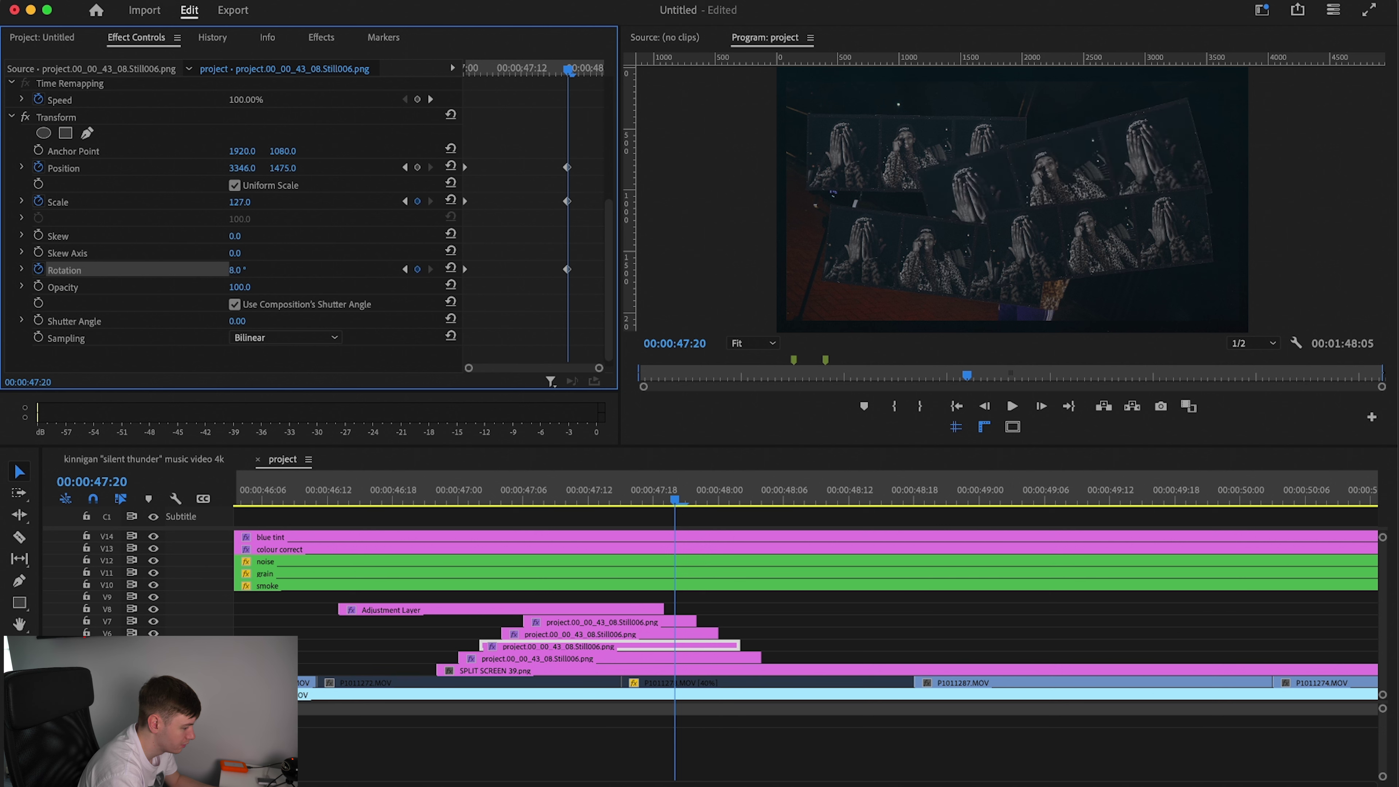
# Turn on Transform keyframes for Rotation, Scale and Position on the V6 film strip at 00:00:47:04, and go to near the clip's end
pyautogui.click(685, 635)
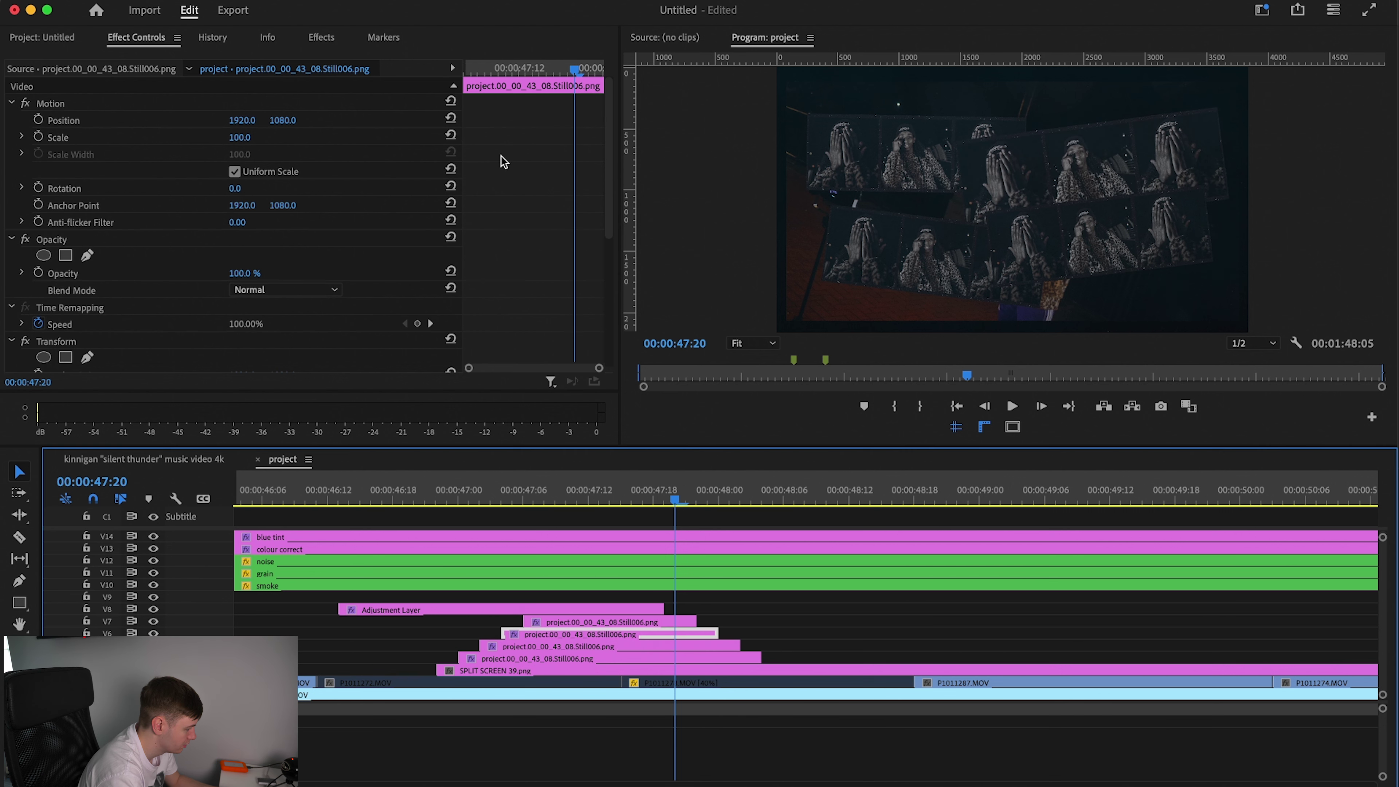
pyautogui.click(492, 83)
pyautogui.moveTo(469, 68); pyautogui.dragTo(429, 70)
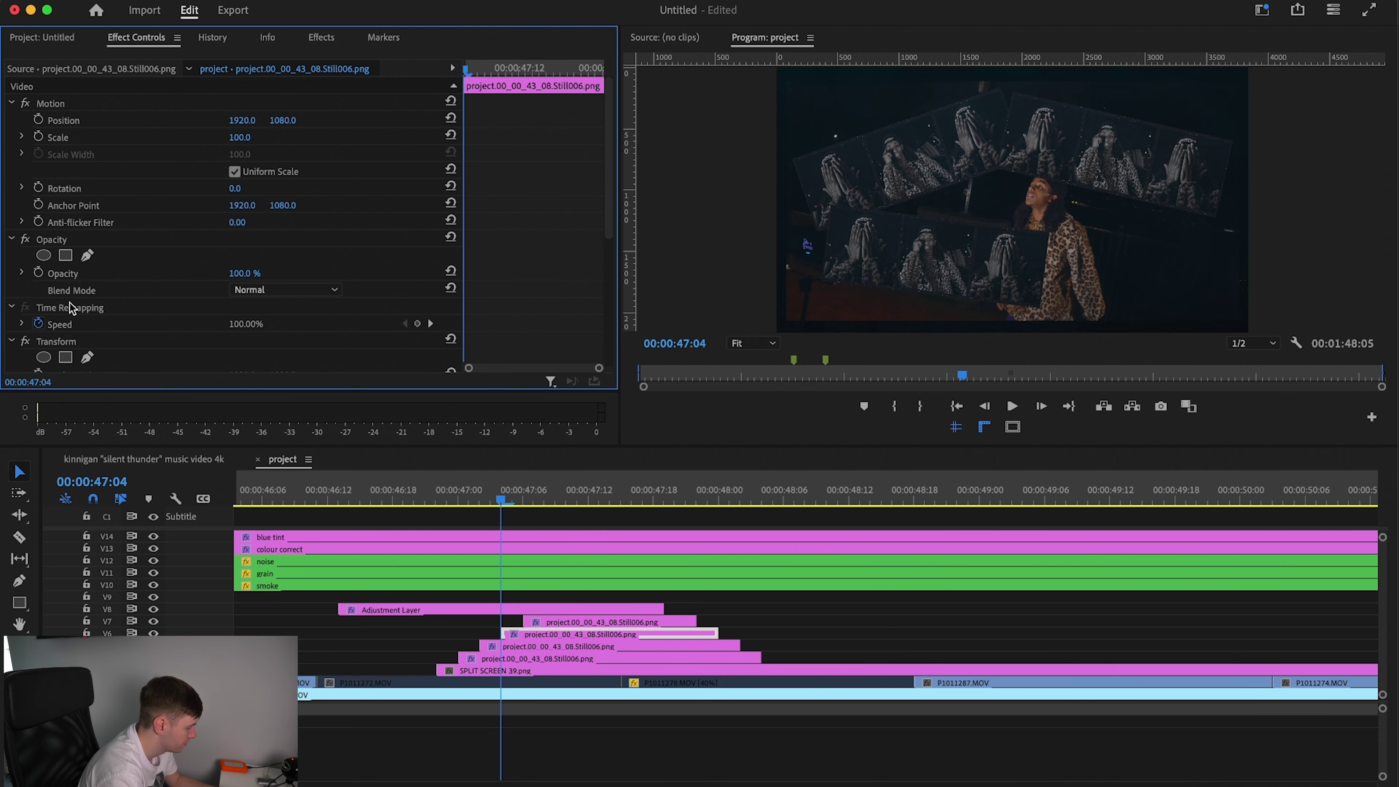
pyautogui.scroll(-10, 144, 282)
pyautogui.click(38, 226)
pyautogui.press('super+z')
pyautogui.click(39, 260)
pyautogui.click(39, 192)
pyautogui.click(39, 158)
pyautogui.click(589, 69)
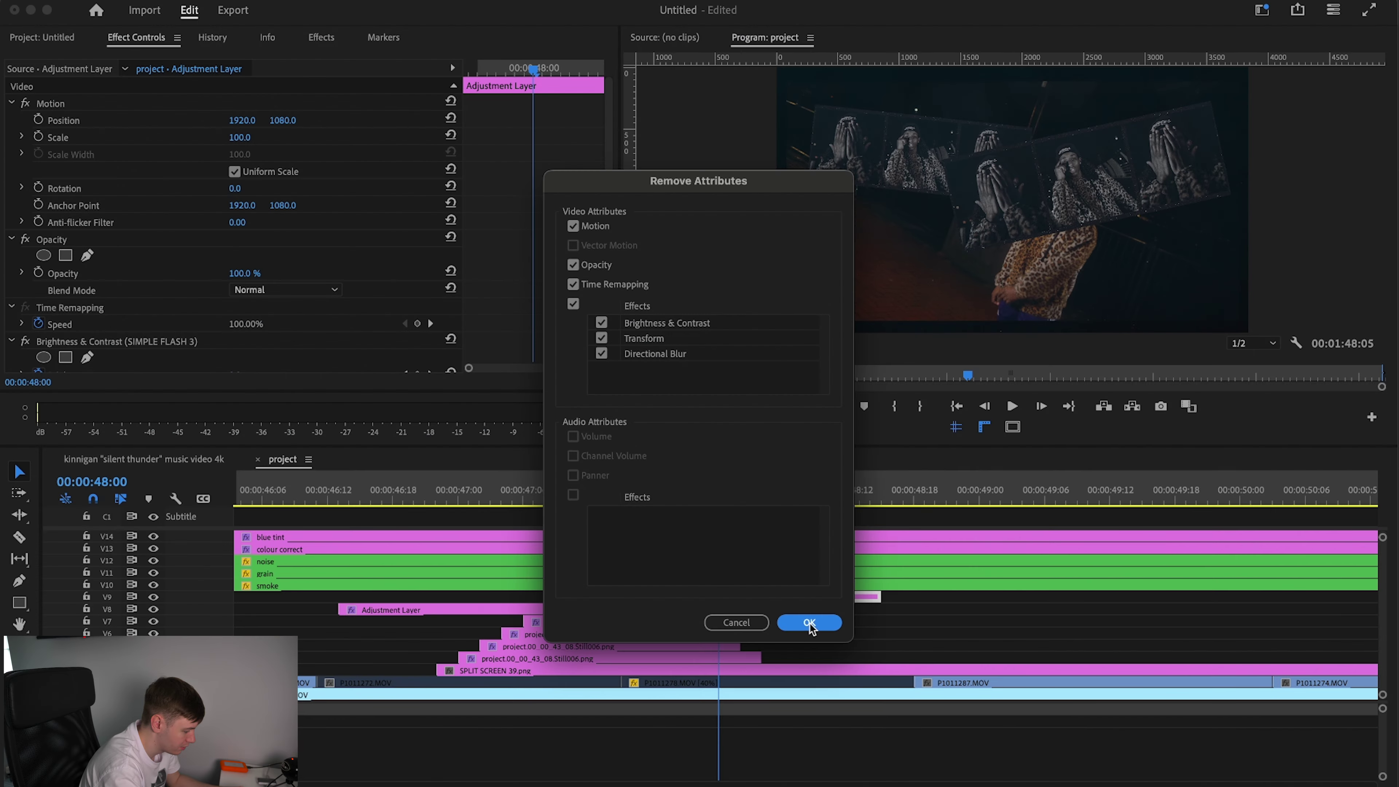
# Remove all video attributes from the V9 adjustment layer and apply the MULTI FLASH 4 preset to it
pyautogui.click(808, 621)
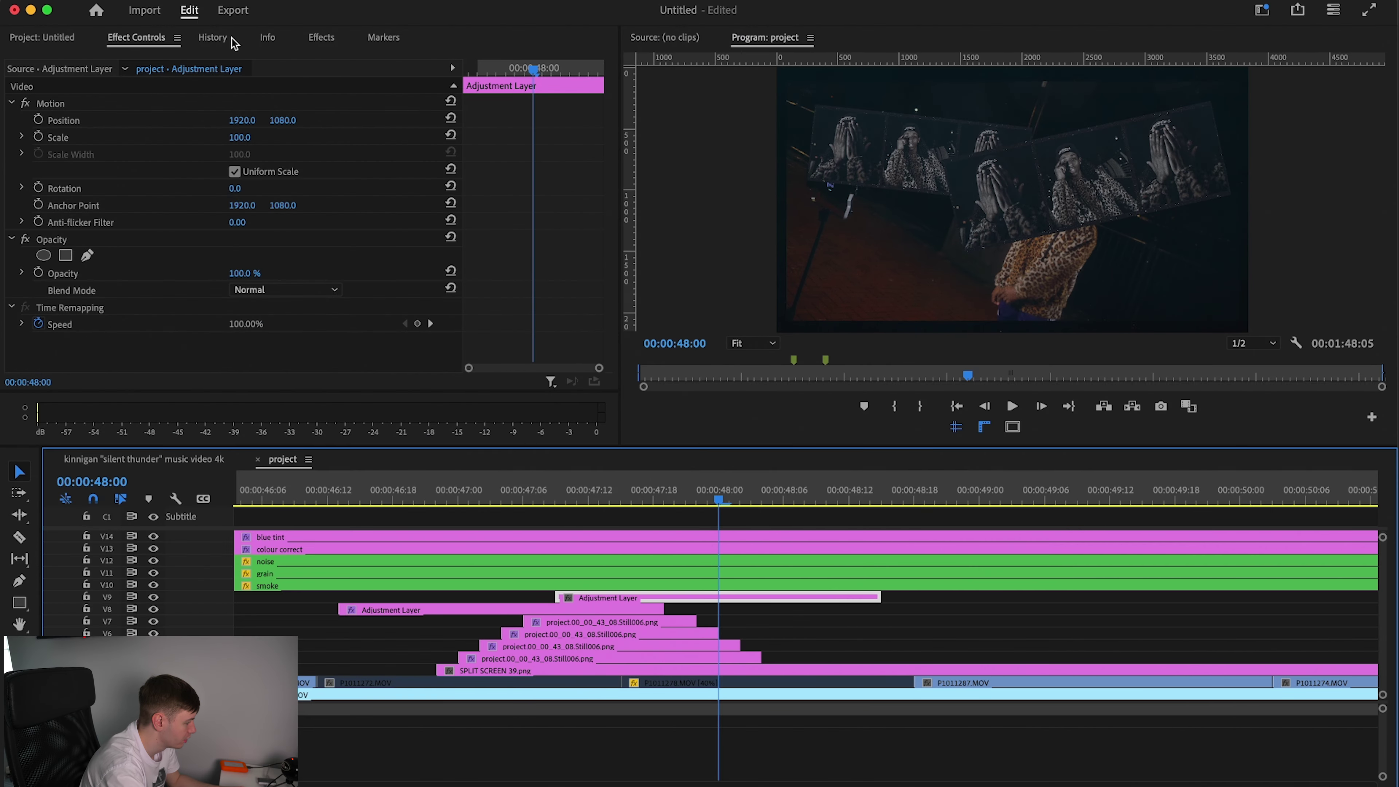
pyautogui.click(322, 38)
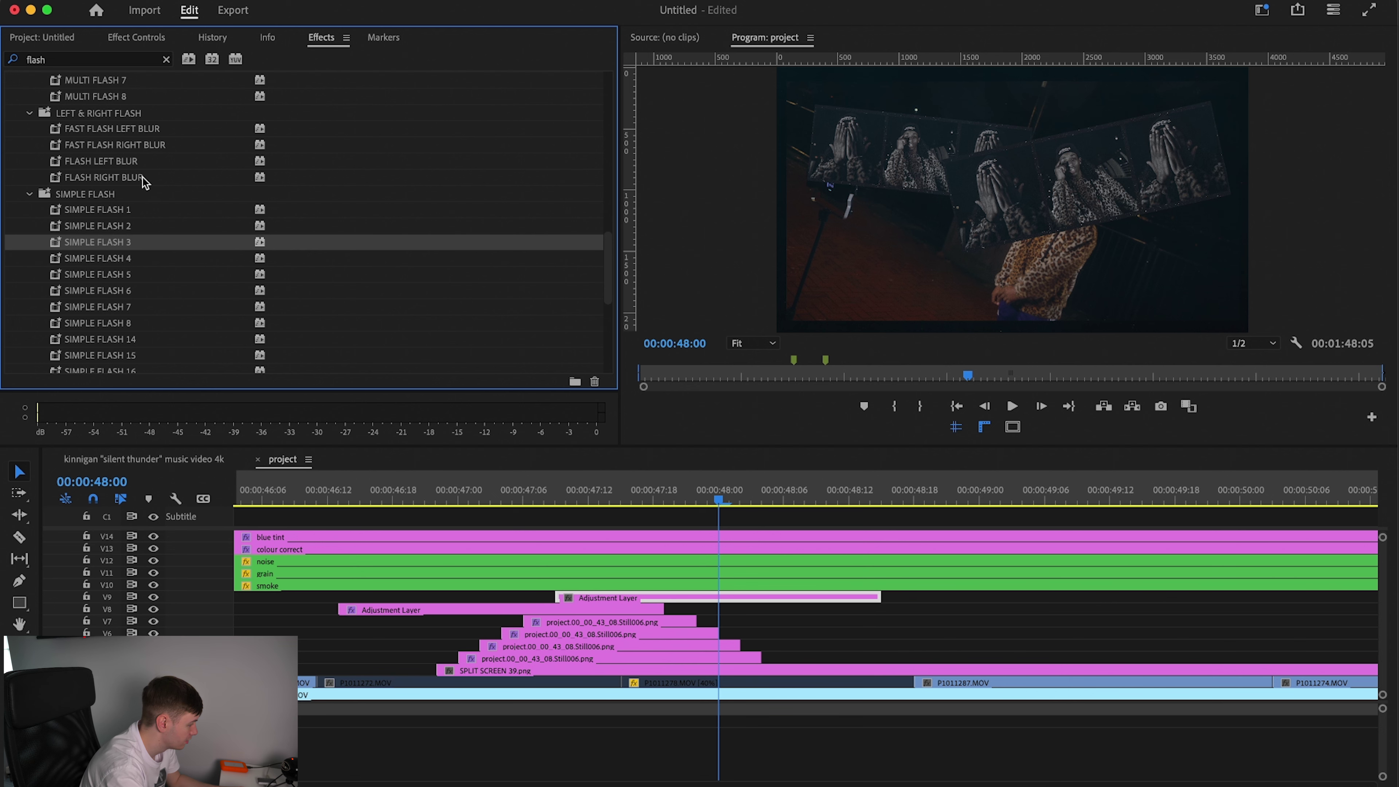
pyautogui.scroll(5, 142, 179)
pyautogui.moveTo(122, 115); pyautogui.dragTo(701, 601)
# Play back the animated film strips and the multi flash from about 00:00:47:05
pyautogui.moveTo(520, 485); pyautogui.dragTo(520, 584)
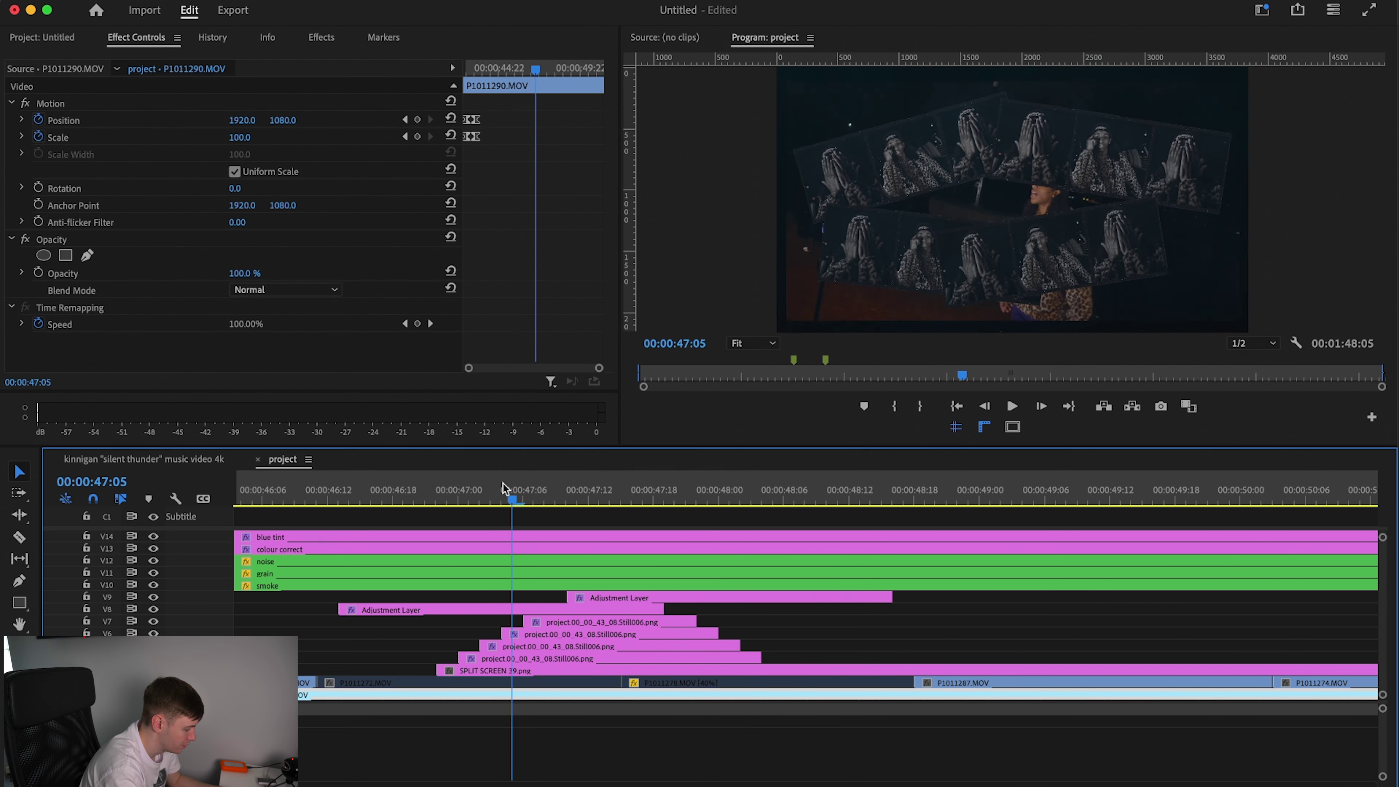
pyautogui.press('space')
pyautogui.press('space')
# Move the overlay layers above V9 up one track and copy the V8 flash adjustment layer to V10, starting at about 00:00:47:13
pyautogui.hotkey('alt', 'Up')
pyautogui.click(708, 597)
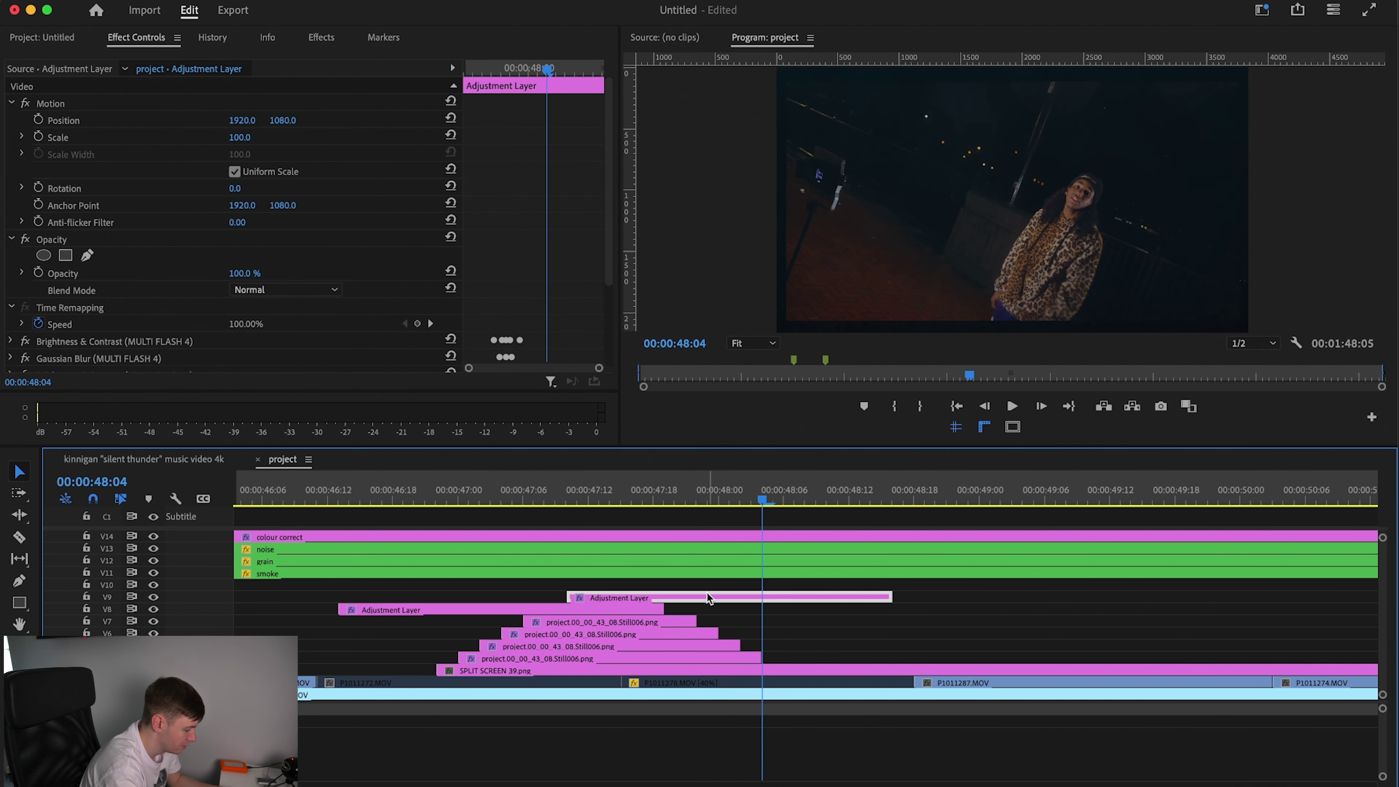
pyautogui.click(531, 610)
pyautogui.moveTo(531, 603); pyautogui.dragTo(792, 582)
# At 00:00:48:04, show the SIMPLE FLASH 3 keyframes of the V10 adjustment layer
pyautogui.moveTo(762, 499); pyautogui.dragTo(759, 500)
pyautogui.click(763, 585)
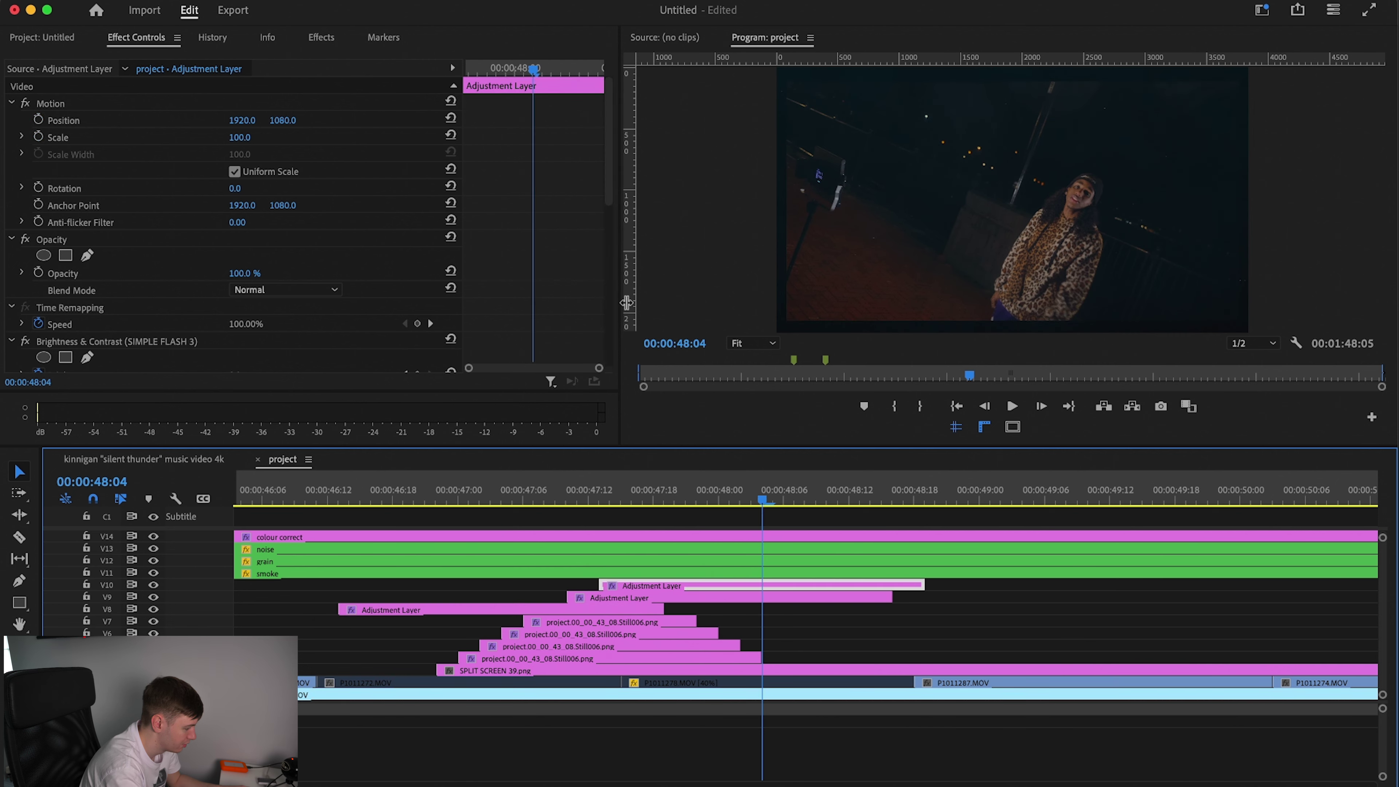
pyautogui.moveTo(606, 189); pyautogui.dragTo(618, 341)
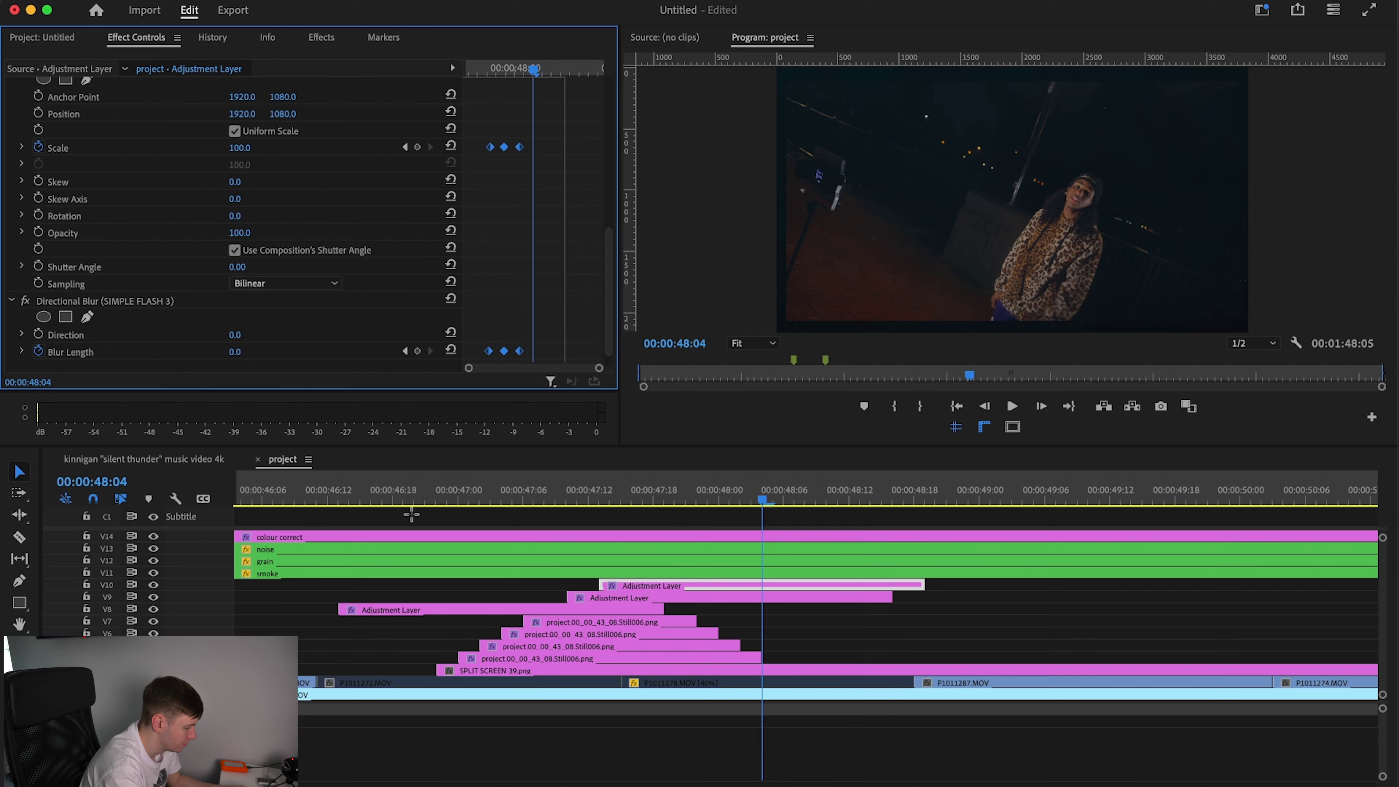